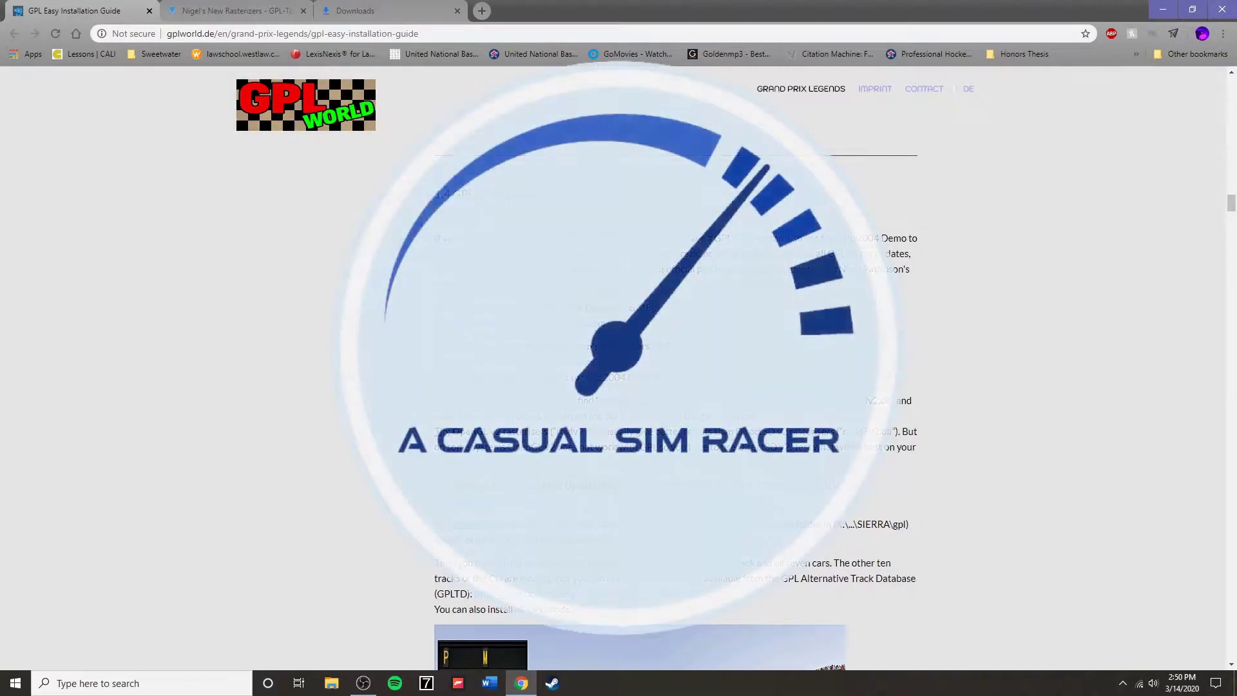
Open the browser's downloads list to reach the GPL 2004 Demo installer.
{"action": "left_click", "coordinate": [270, 10]}
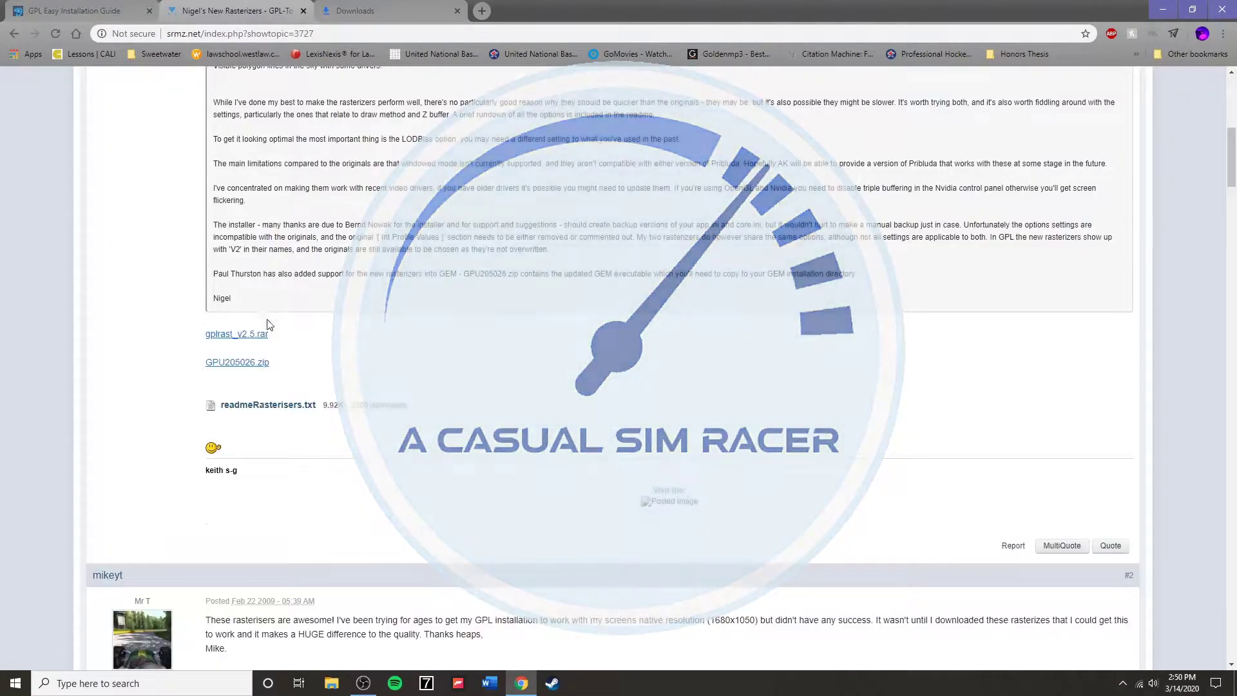
{"action": "key", "text": "ctrl+shift+Tab"}
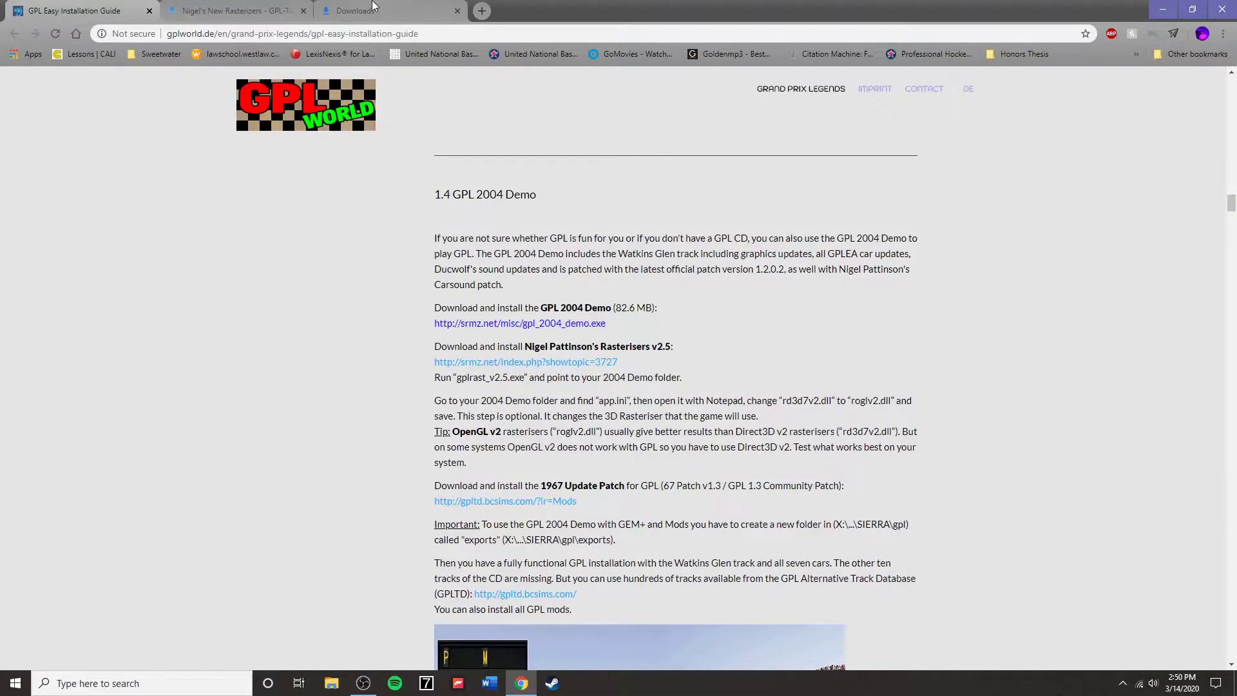
{"action": "left_click", "coordinate": [376, 7]}
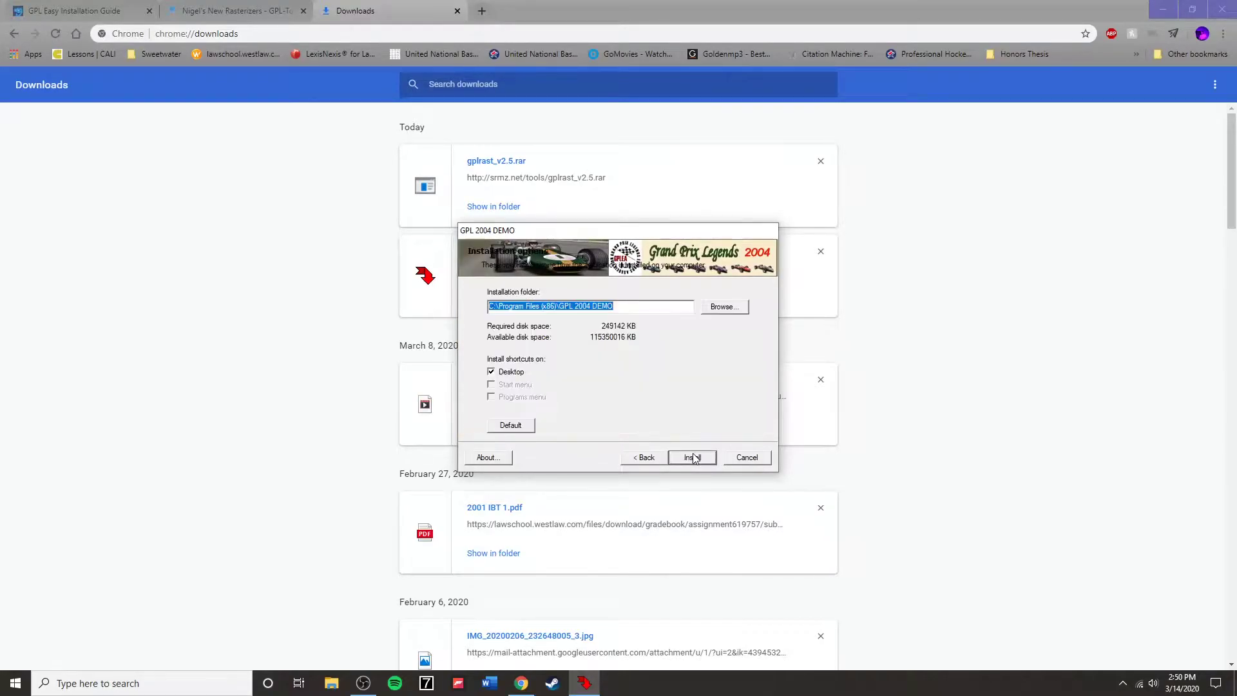
Install the GPL 2004 Demo into D:\Program Files (x86)\GPL 2004 DEMO and finish the installer.
{"action": "left_click", "coordinate": [718, 310]}
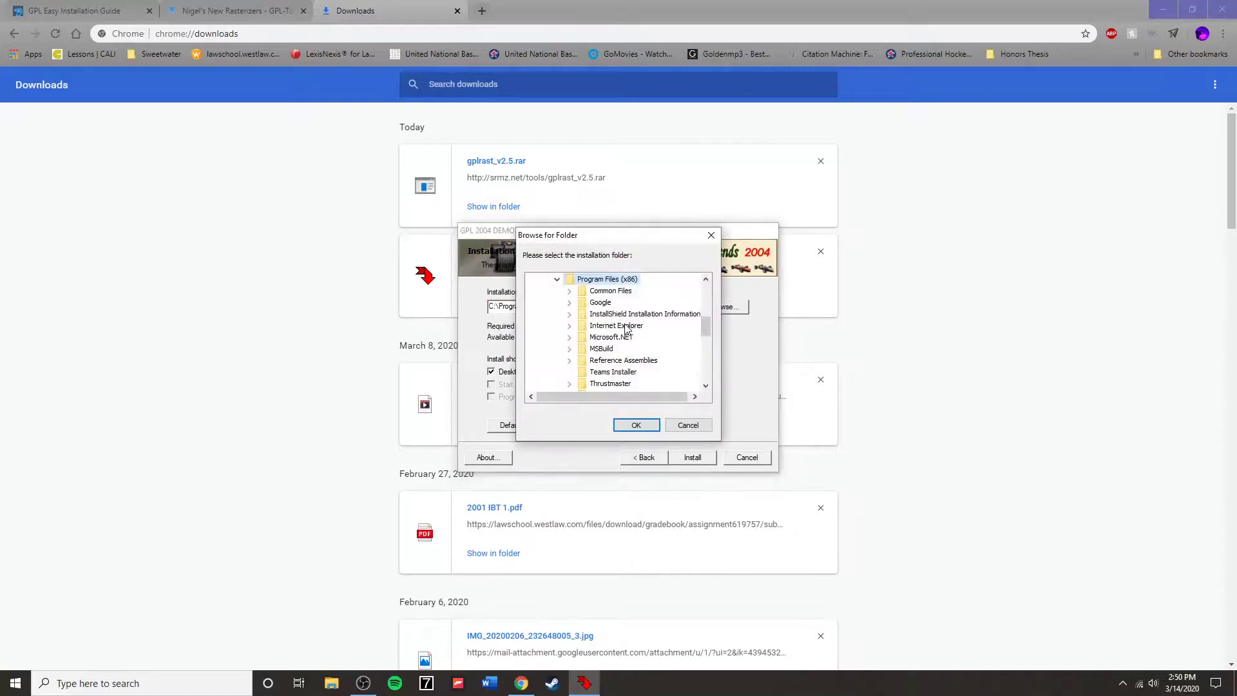
{"action": "left_click_drag", "start_coordinate": [706, 333], "coordinate": [706, 373]}
{"action": "left_click", "coordinate": [545, 292]}
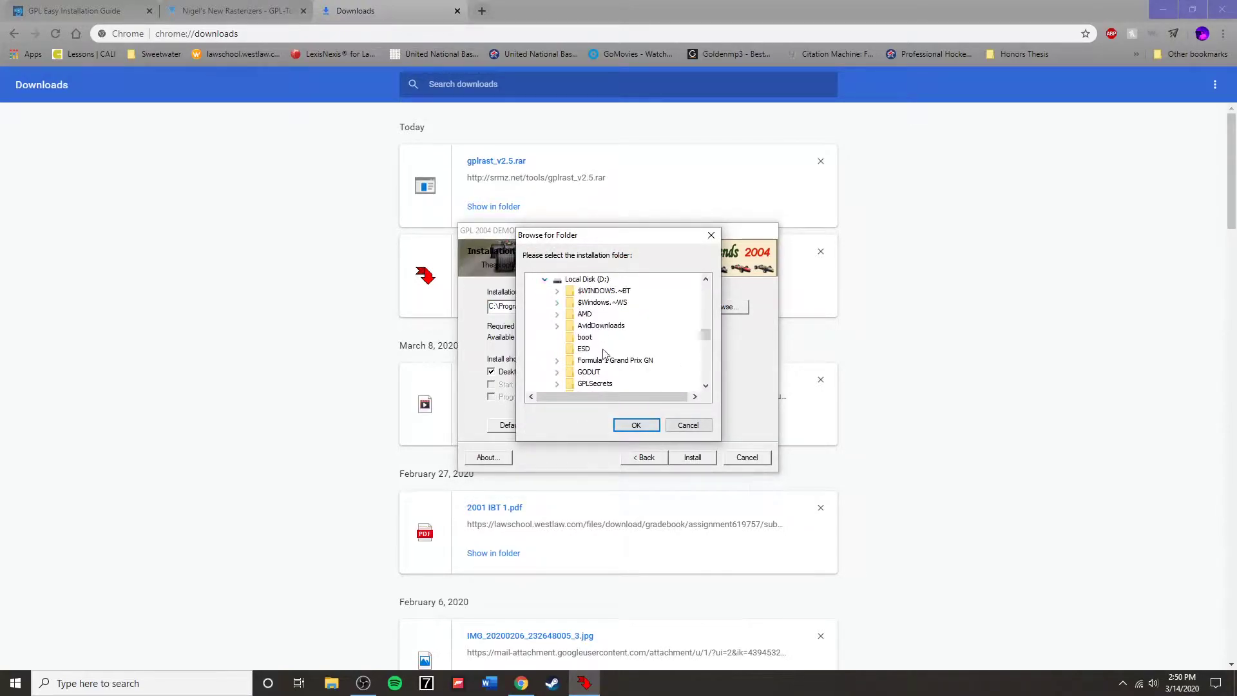
{"action": "scroll", "coordinate": [604, 355], "scroll_direction": "down", "scroll_amount": 6}
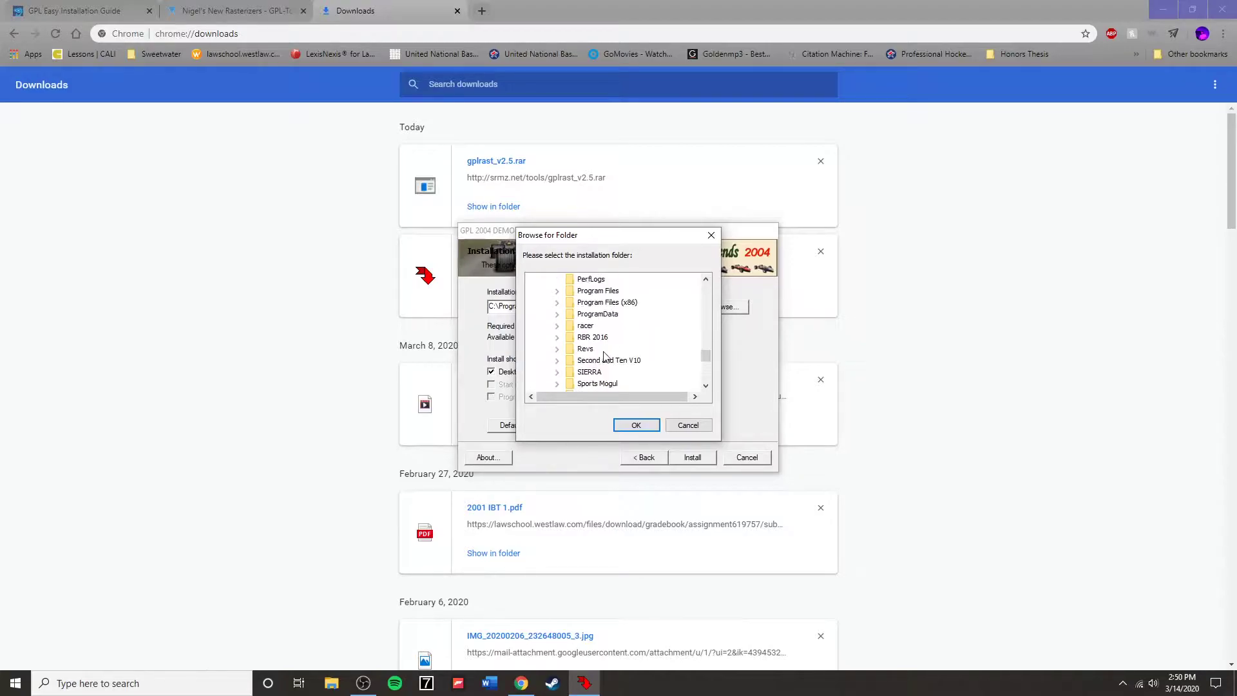
{"action": "scroll", "coordinate": [604, 354], "scroll_direction": "up", "scroll_amount": 3}
{"action": "scroll", "coordinate": [609, 348], "scroll_direction": "down", "scroll_amount": 2}
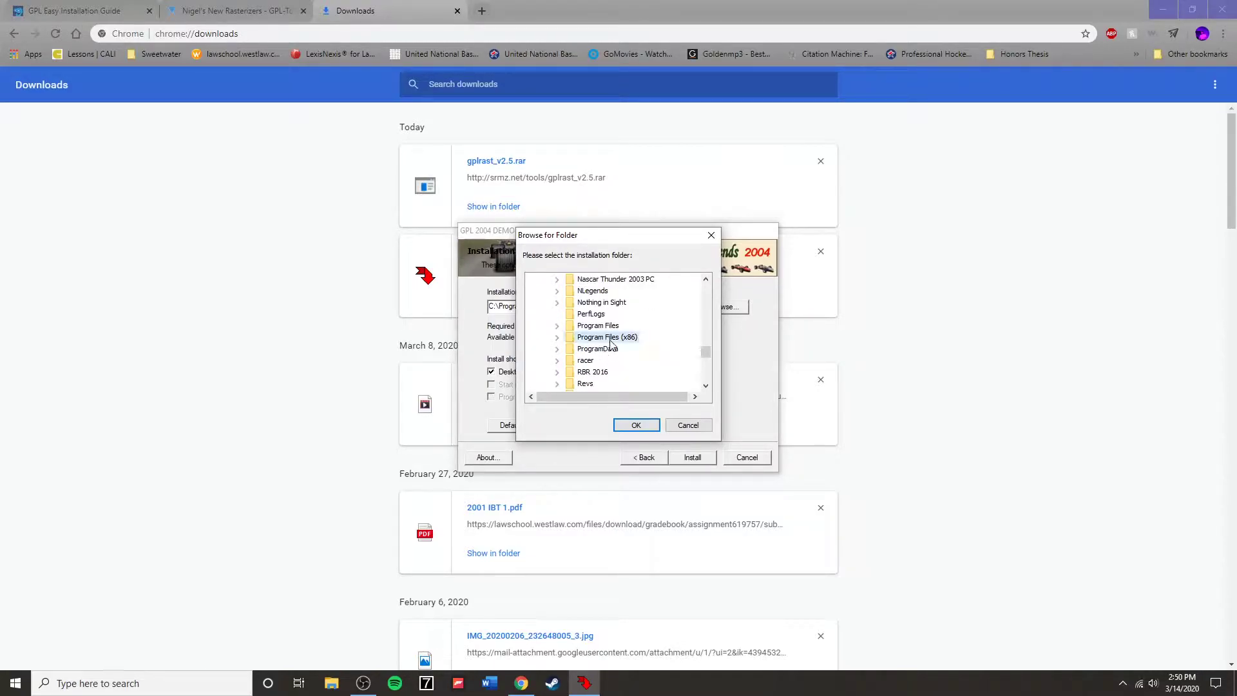
{"action": "left_click", "coordinate": [609, 339]}
{"action": "left_click", "coordinate": [634, 423]}
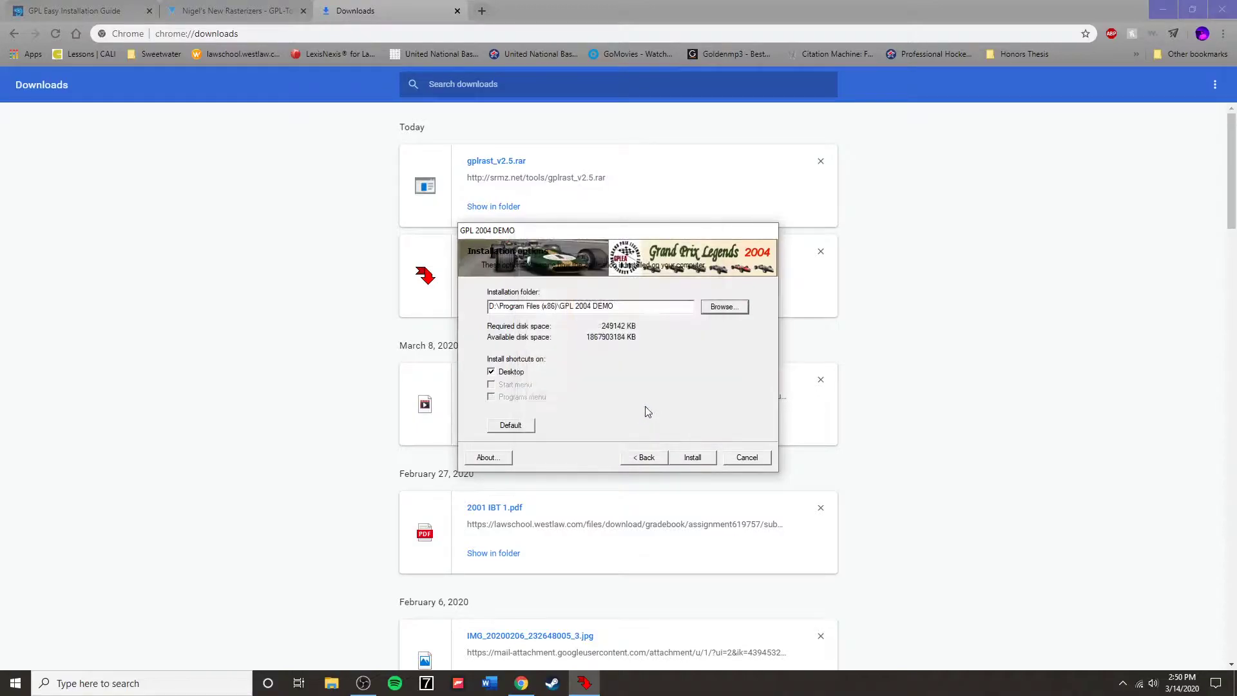
{"action": "left_click", "coordinate": [698, 457]}
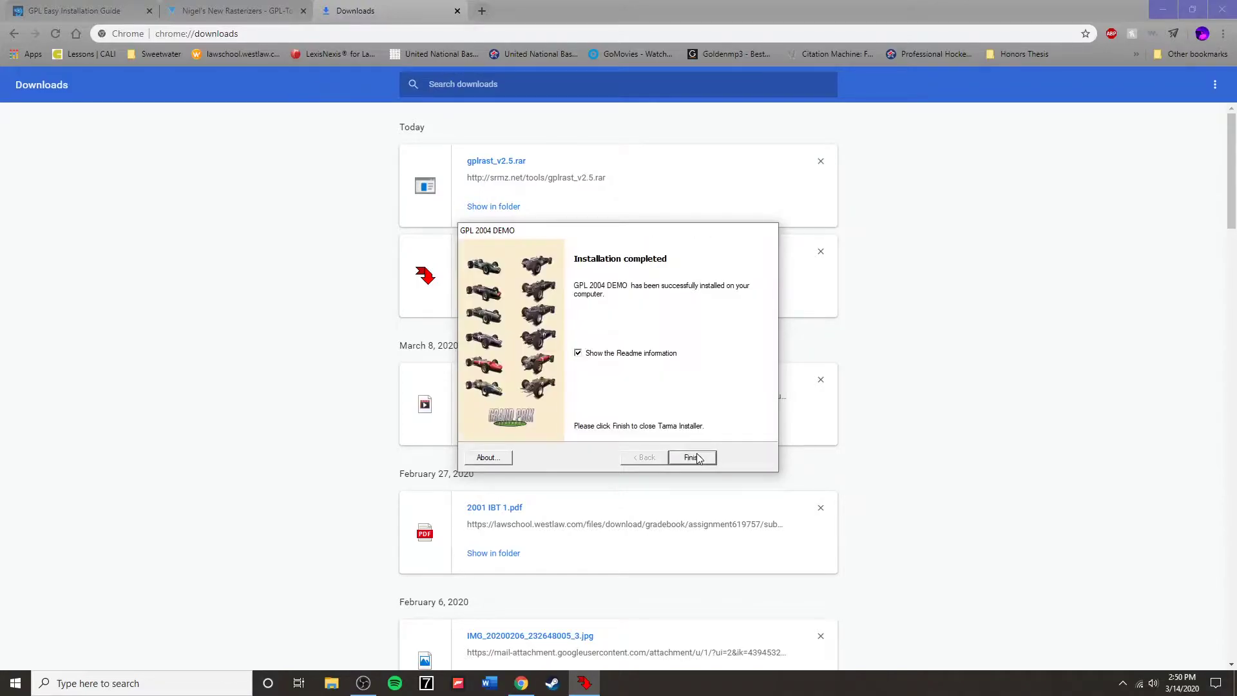
{"action": "left_click", "coordinate": [692, 457]}
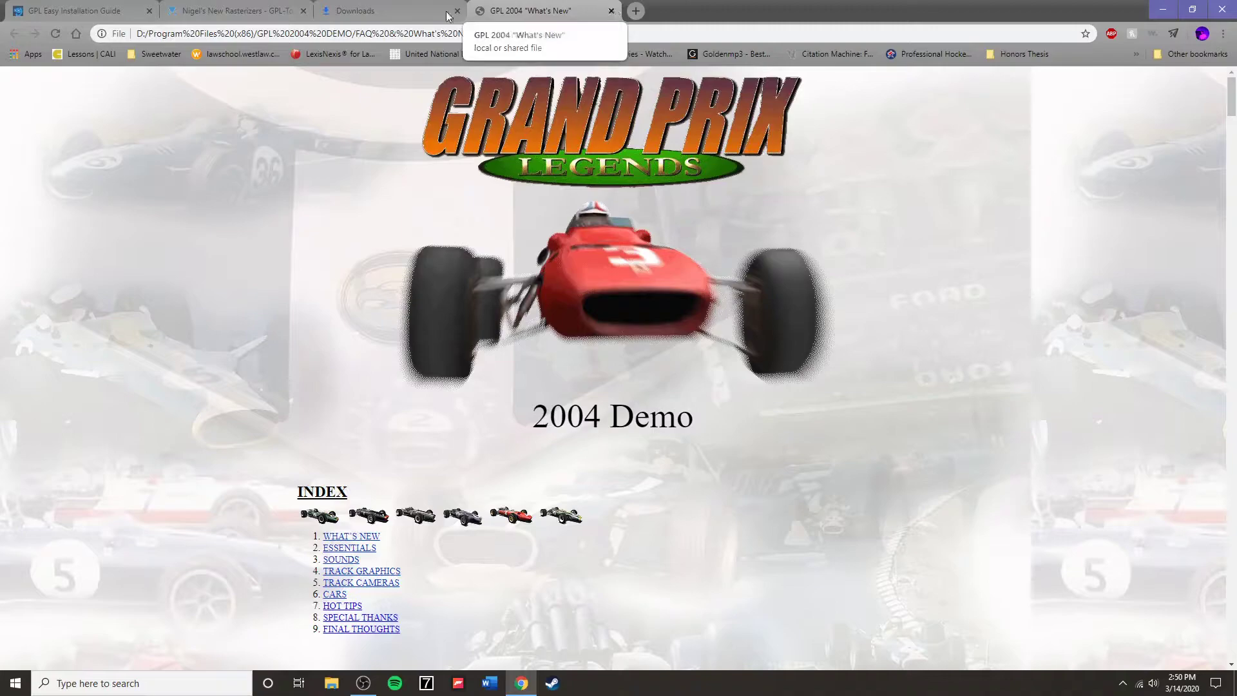
Locate the downloaded gplrast_v2.5.rar in its folder from the browser's downloads list.
{"action": "left_click", "coordinate": [97, 10]}
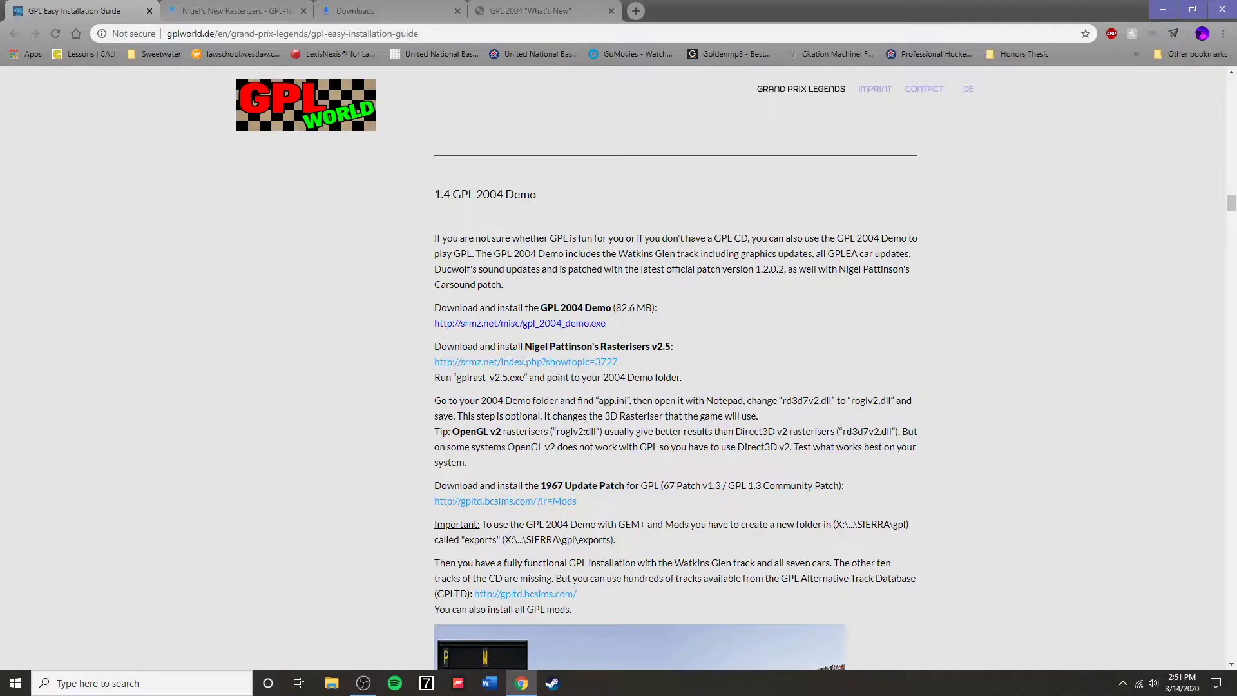
{"action": "left_click", "coordinate": [346, 7]}
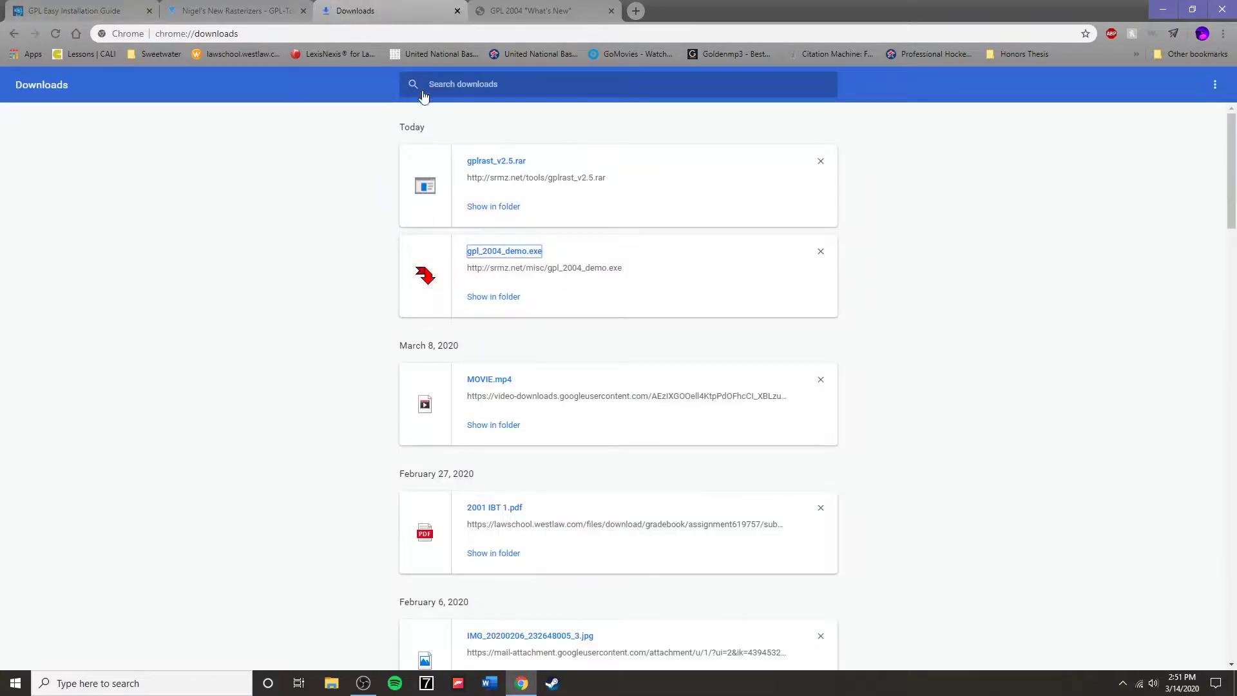
{"action": "left_click", "coordinate": [522, 164]}
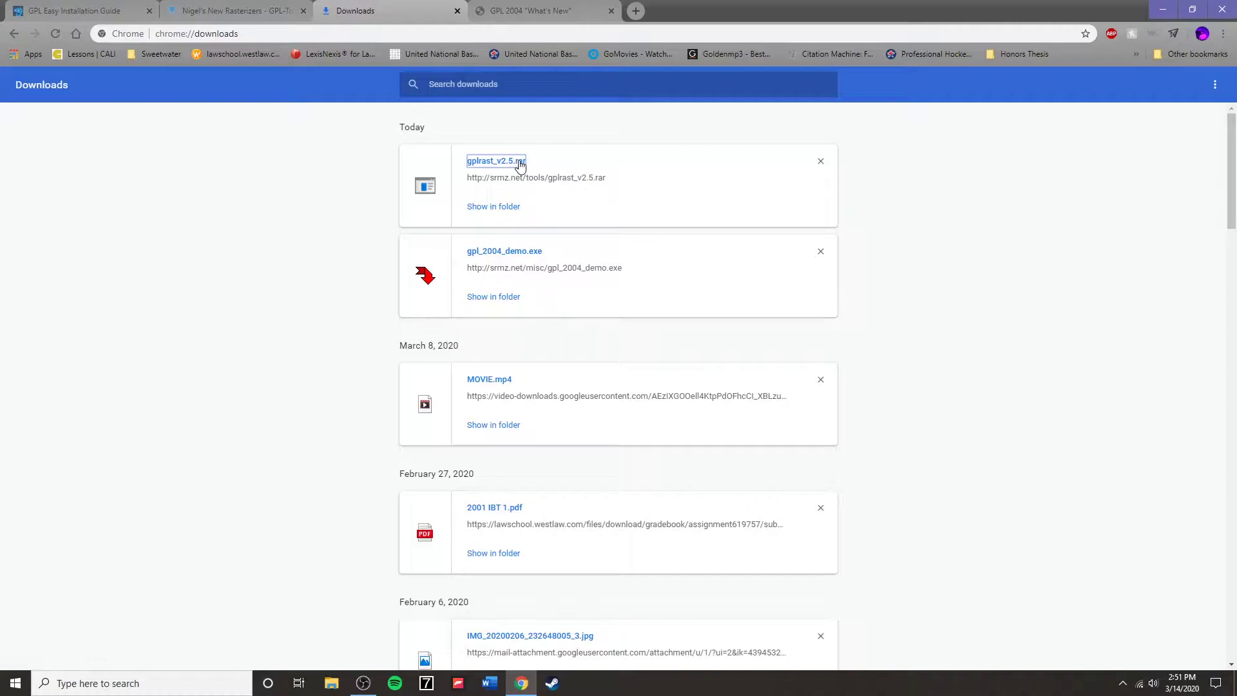
{"action": "double_click", "coordinate": [507, 165]}
{"action": "left_click", "coordinate": [493, 206]}
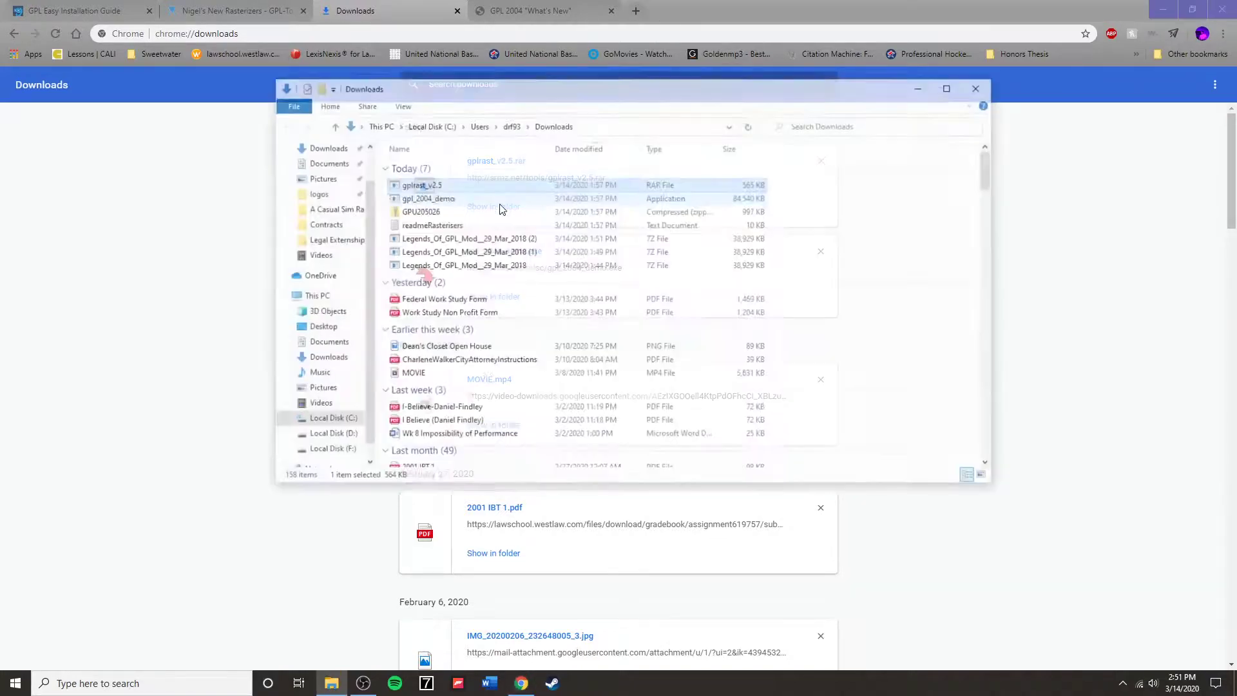
Open the gplrast_v2.5 archive in 7-Zip and launch gplrast_v2.5.exe from it.
{"action": "right_click", "coordinate": [429, 188]}
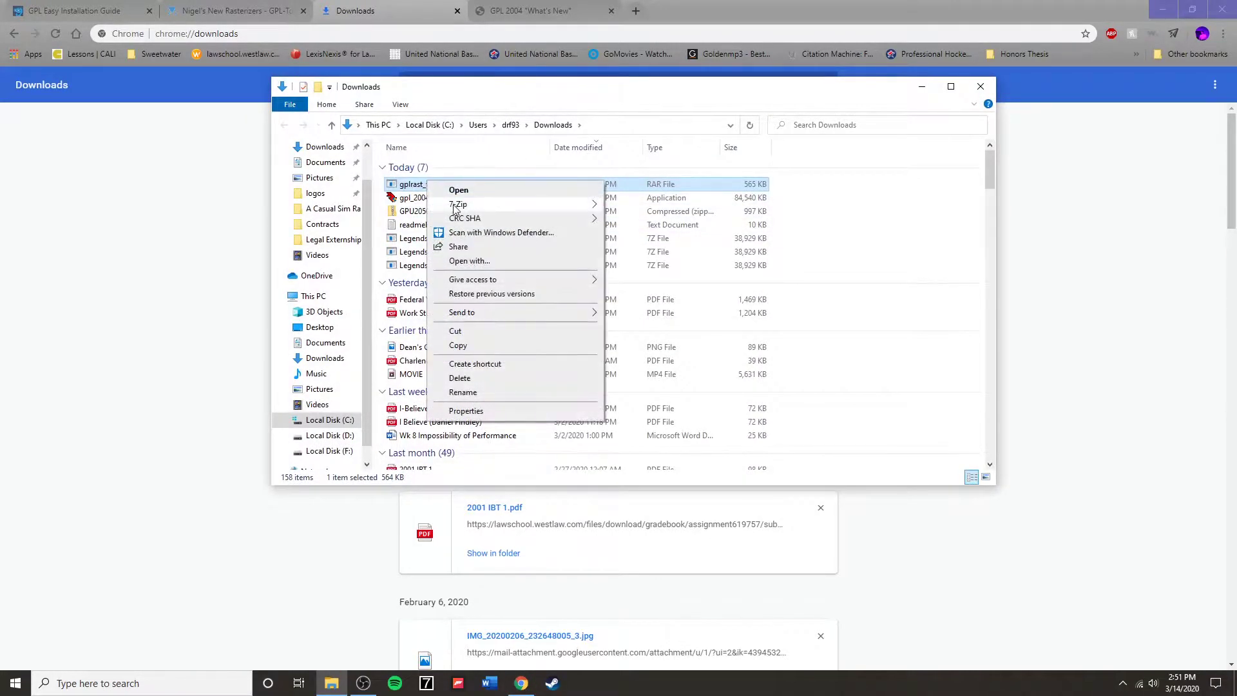
{"action": "mouse_move", "coordinate": [455, 207]}
{"action": "left_click", "coordinate": [644, 204]}
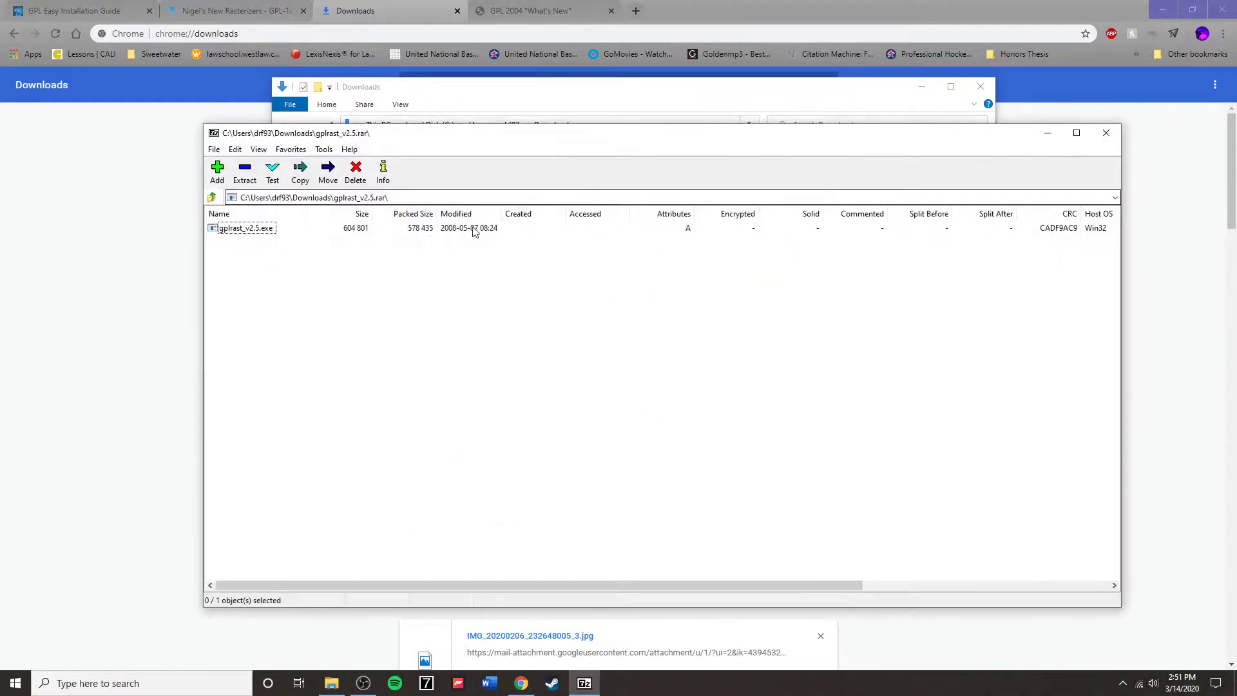
{"action": "double_click", "coordinate": [264, 233]}
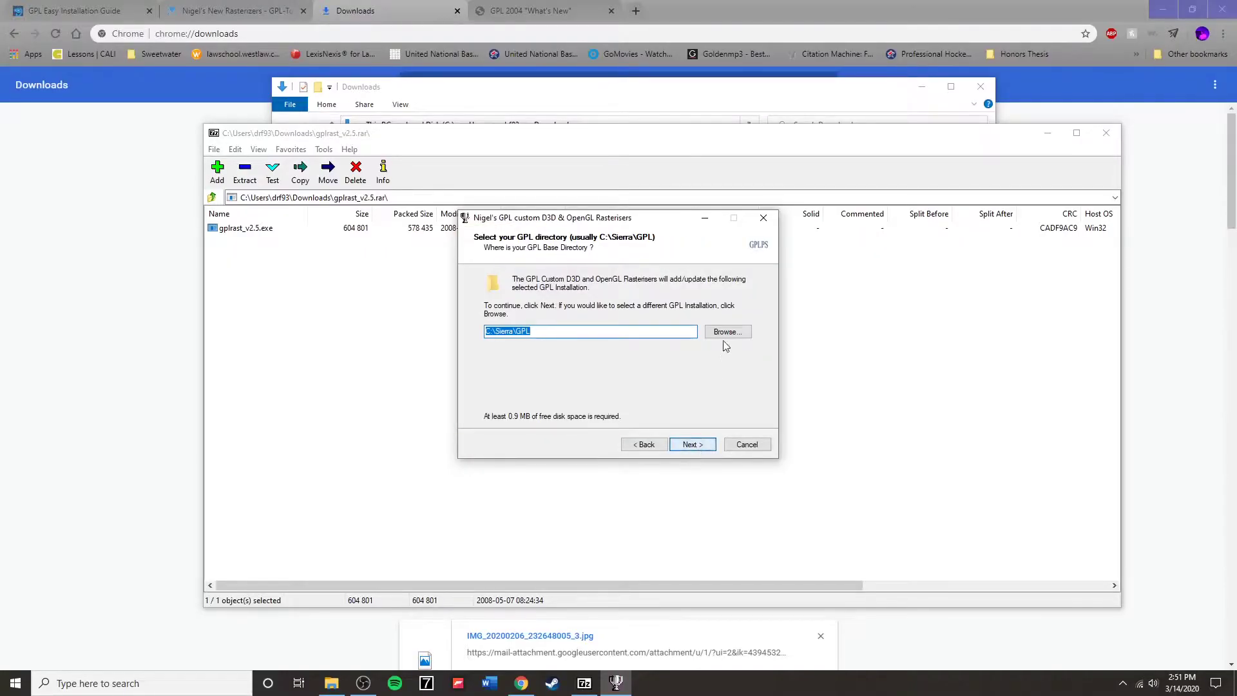
Set the rasteriser setup's GPL directory to D:\Program Files (x86)\GPL 2004 DEMO.
{"action": "left_click", "coordinate": [734, 331]}
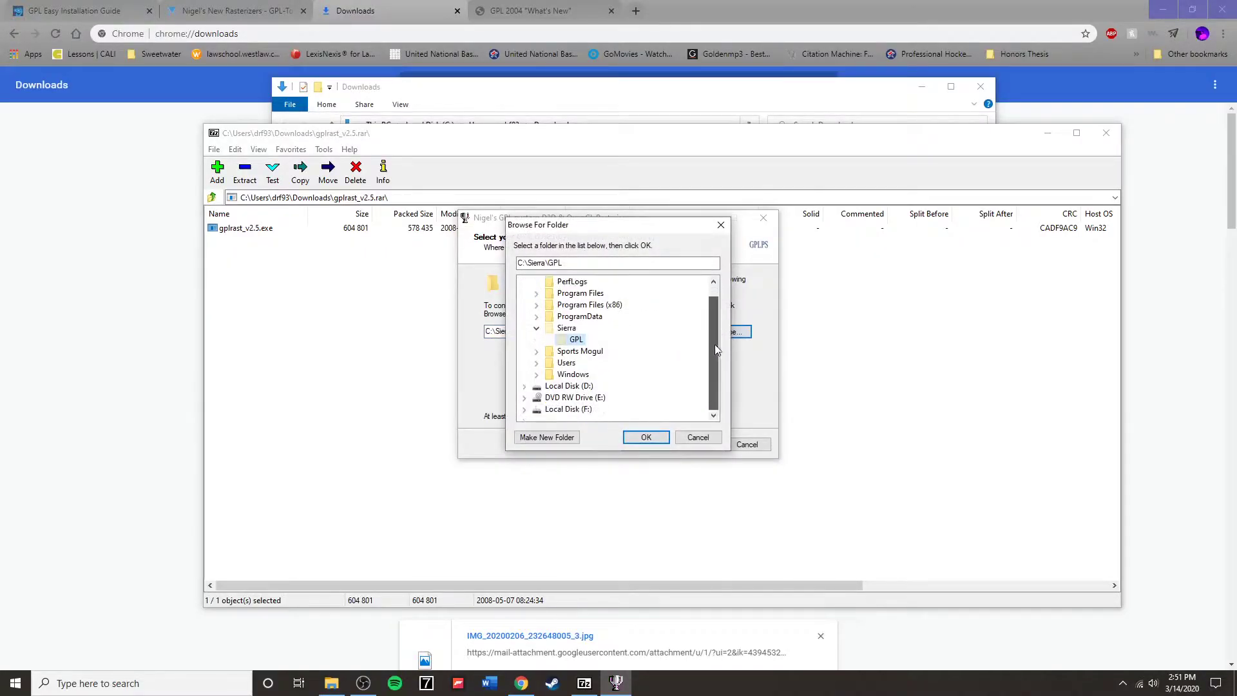
{"action": "left_click", "coordinate": [524, 395]}
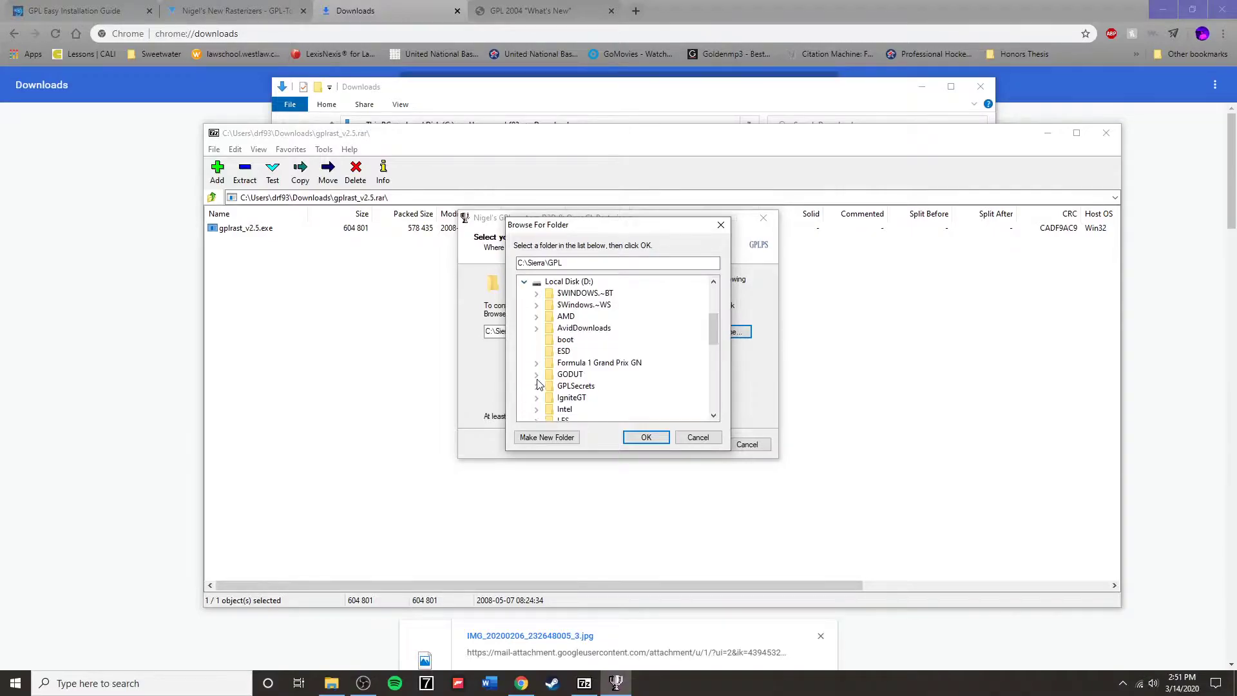
{"action": "scroll", "coordinate": [539, 384], "scroll_direction": "down", "scroll_amount": 5}
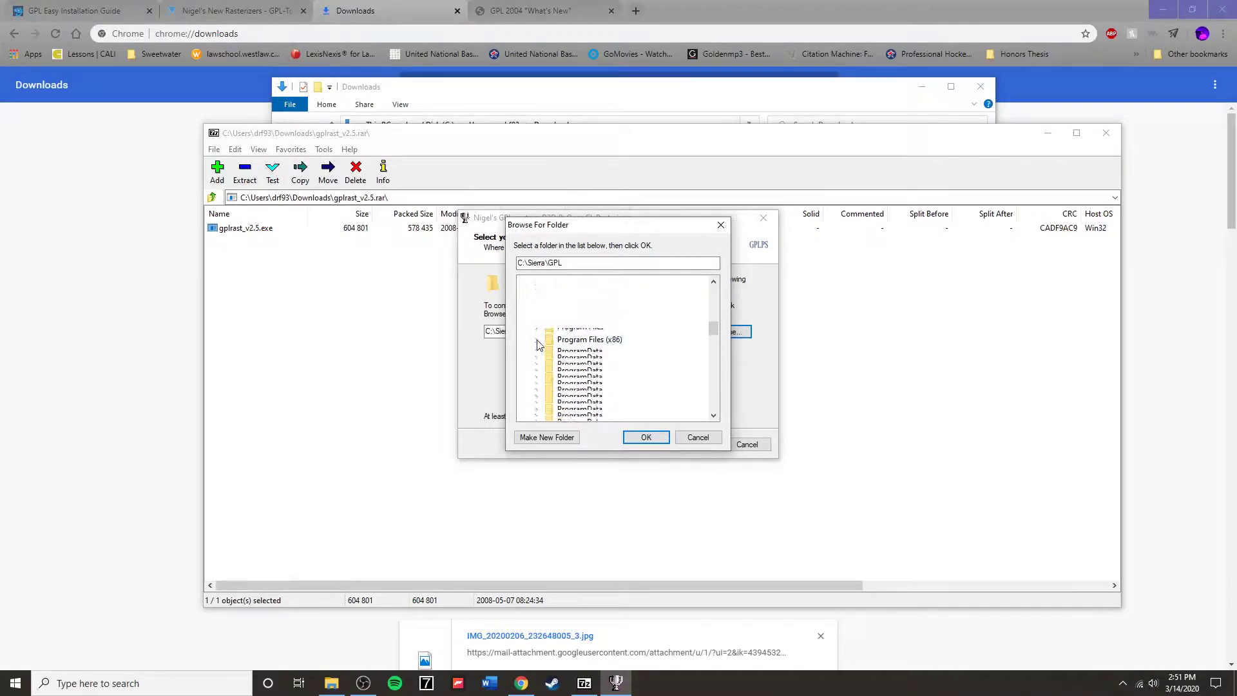
{"action": "left_click", "coordinate": [538, 341]}
{"action": "scroll", "coordinate": [547, 351], "scroll_direction": "down", "scroll_amount": 6}
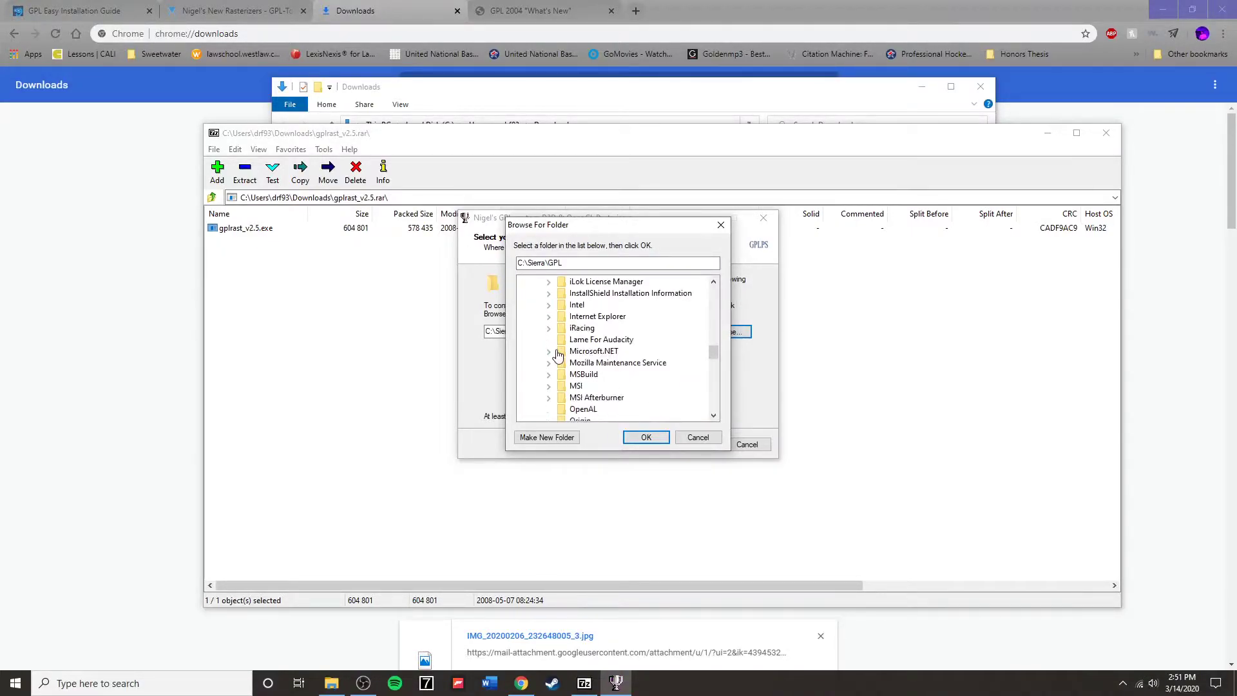
{"action": "scroll", "coordinate": [558, 355], "scroll_direction": "up", "scroll_amount": 2}
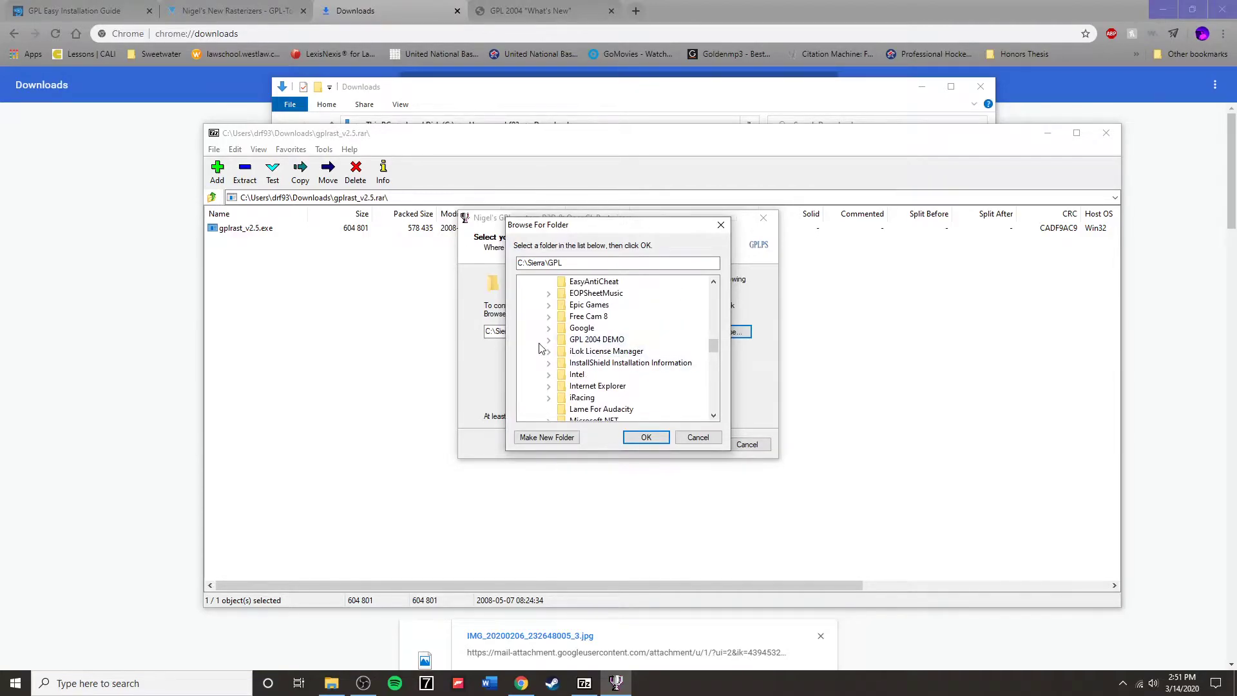
{"action": "left_click", "coordinate": [548, 341]}
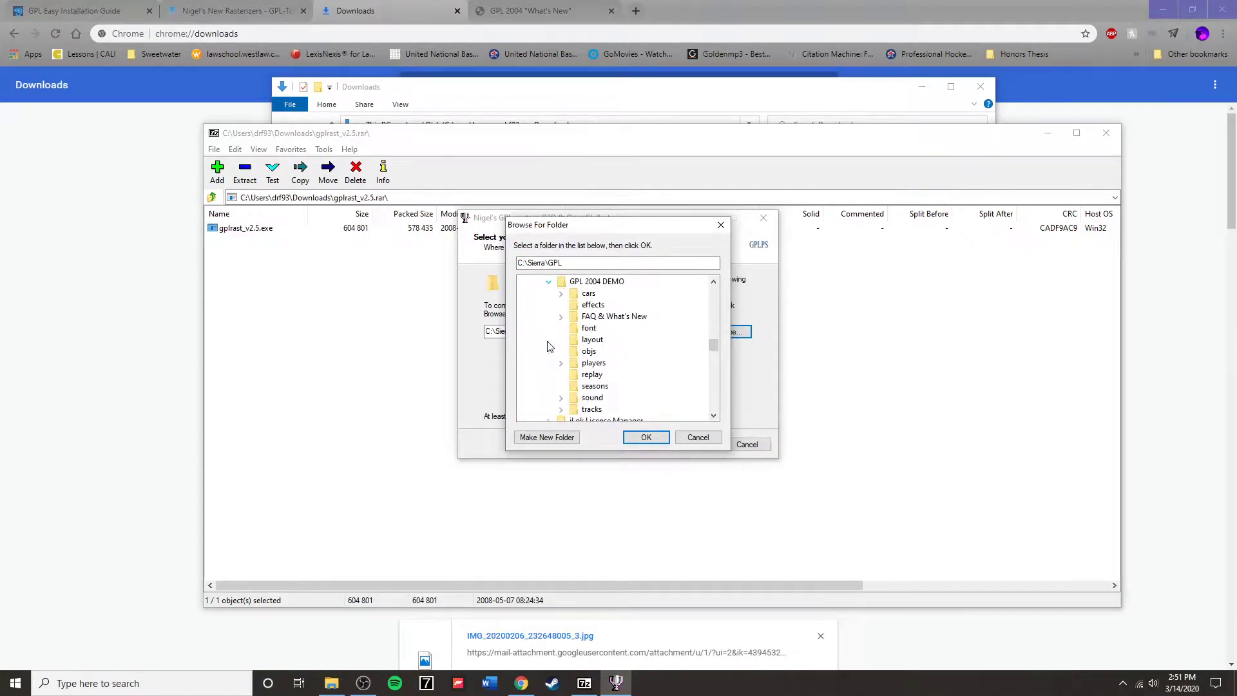
{"action": "left_click", "coordinate": [581, 283]}
{"action": "left_click", "coordinate": [646, 438]}
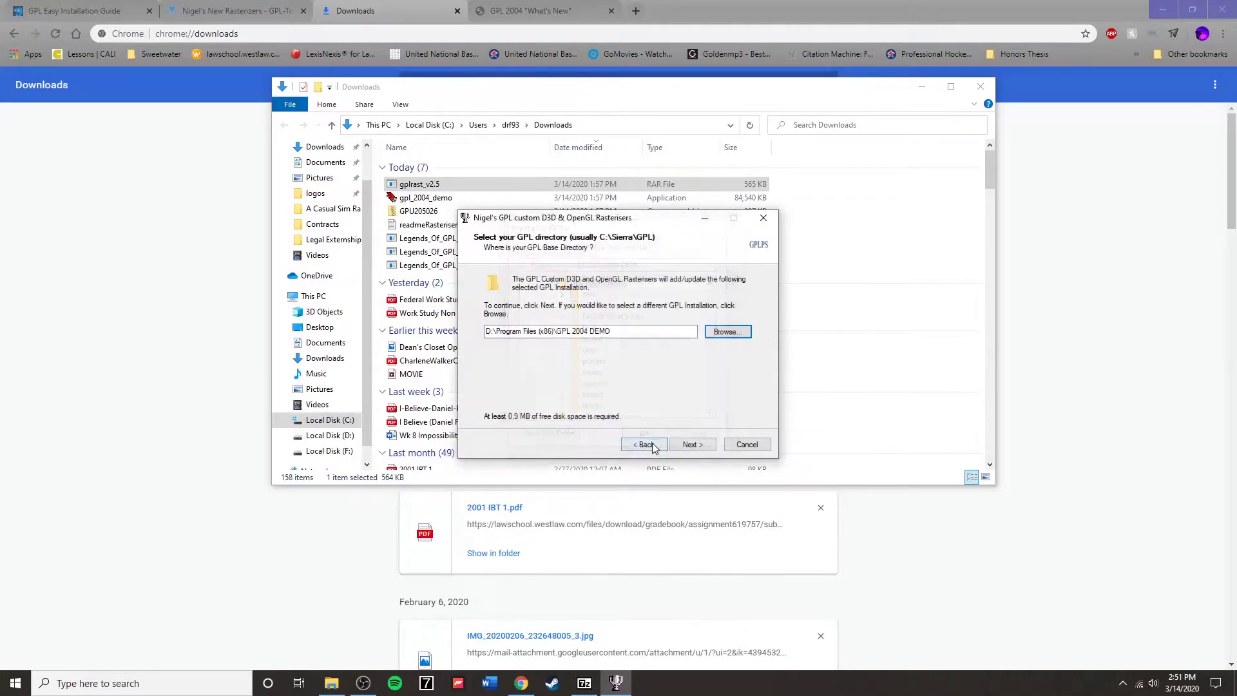
Install Nigel's custom D3D and OpenGL rasterisers into the selected directory and finish the setup.
{"action": "left_click", "coordinate": [704, 446]}
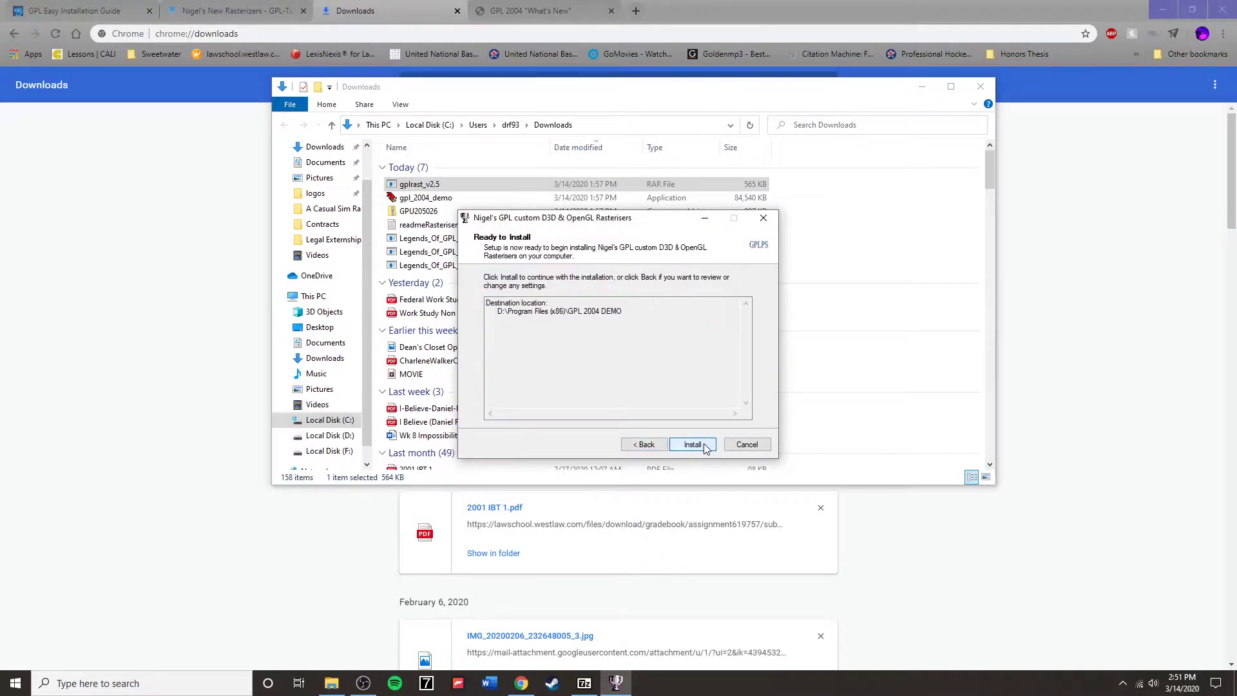
{"action": "left_click", "coordinate": [692, 444]}
{"action": "left_click", "coordinate": [705, 447]}
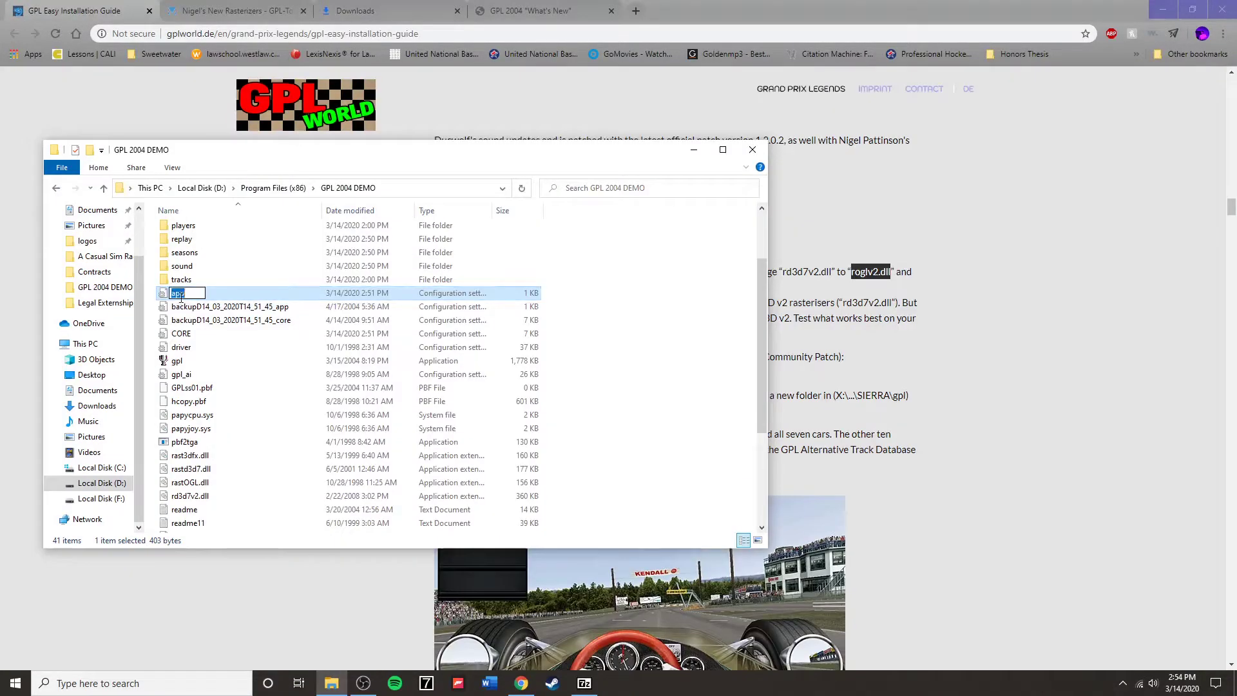
Open the app configuration file from the GPL 2004 DEMO folder in Notepad.
{"action": "right_click", "coordinate": [197, 302]}
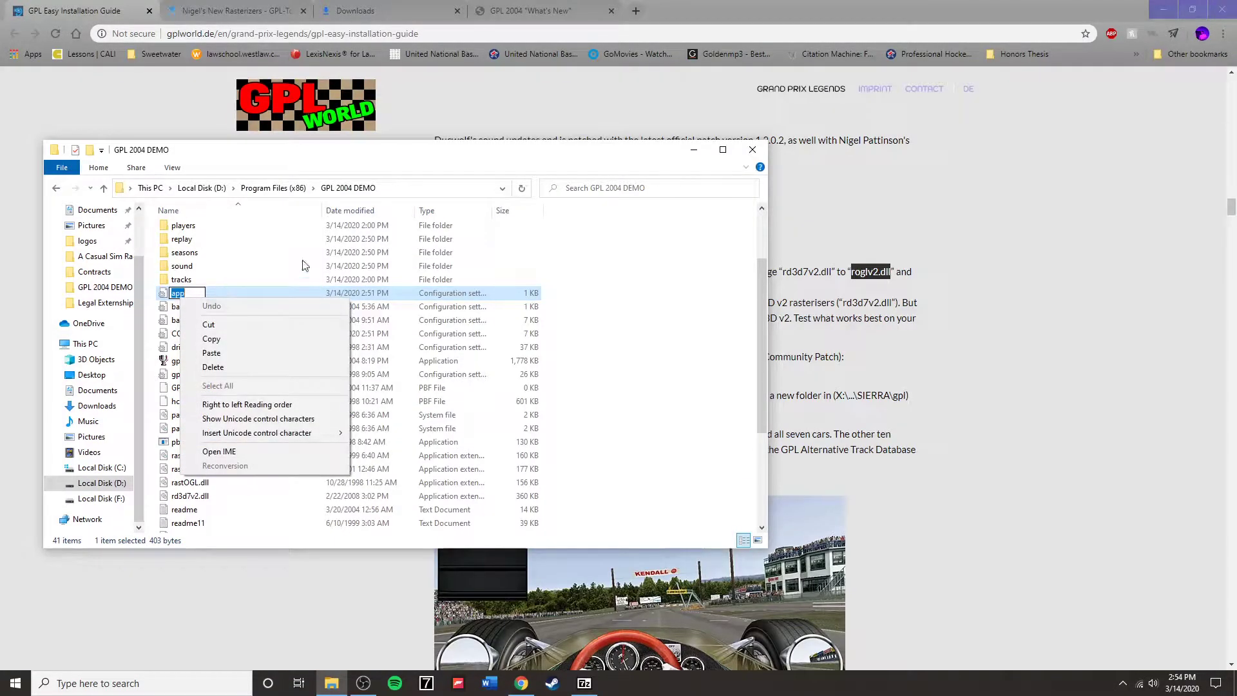
{"action": "left_click", "coordinate": [215, 297]}
{"action": "right_click", "coordinate": [214, 297]}
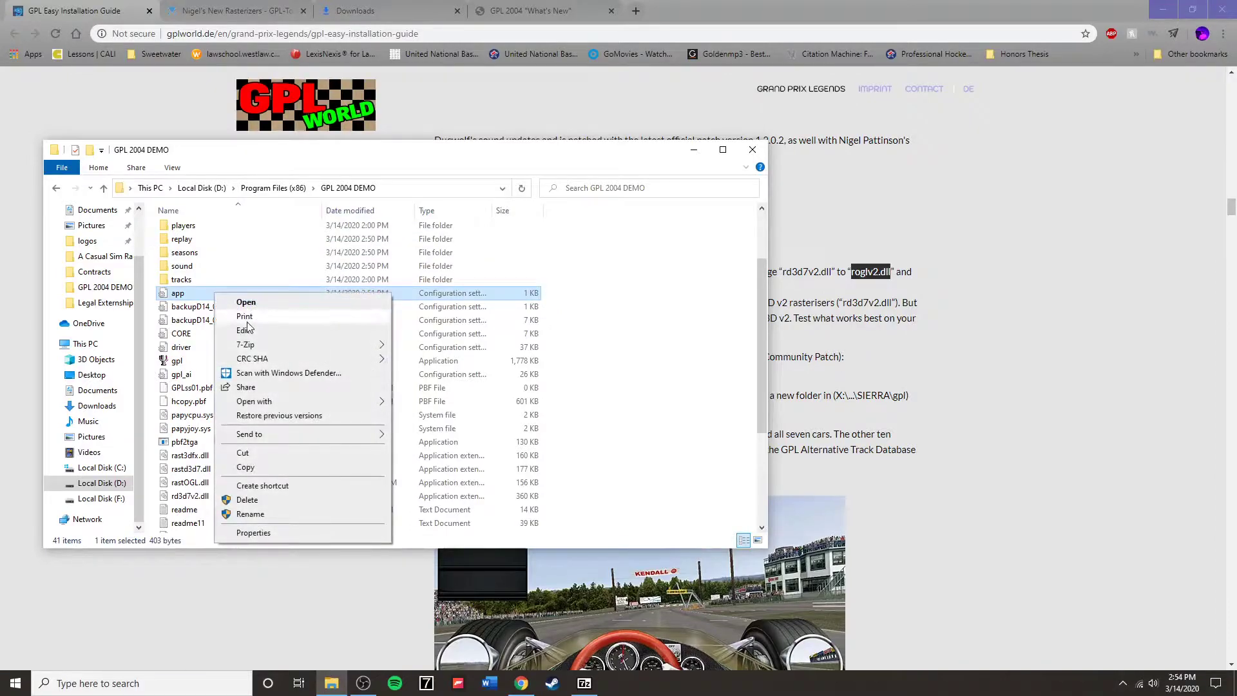
{"action": "mouse_move", "coordinate": [292, 404]}
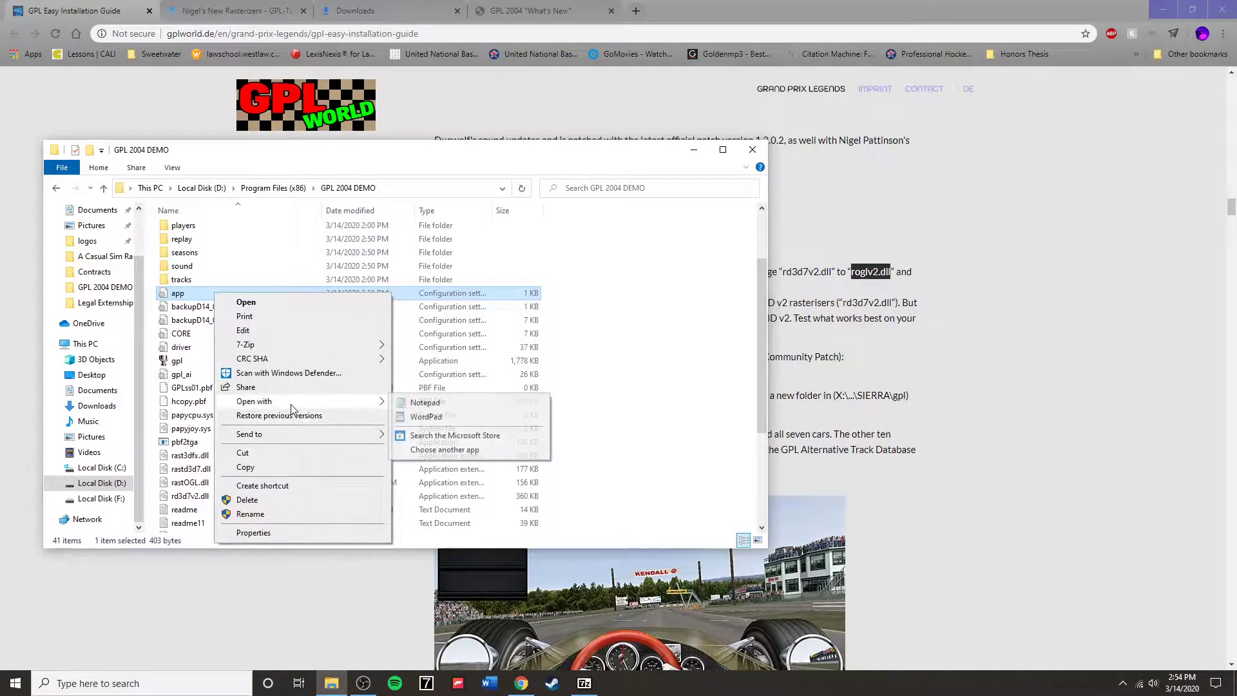
{"action": "left_click", "coordinate": [425, 402]}
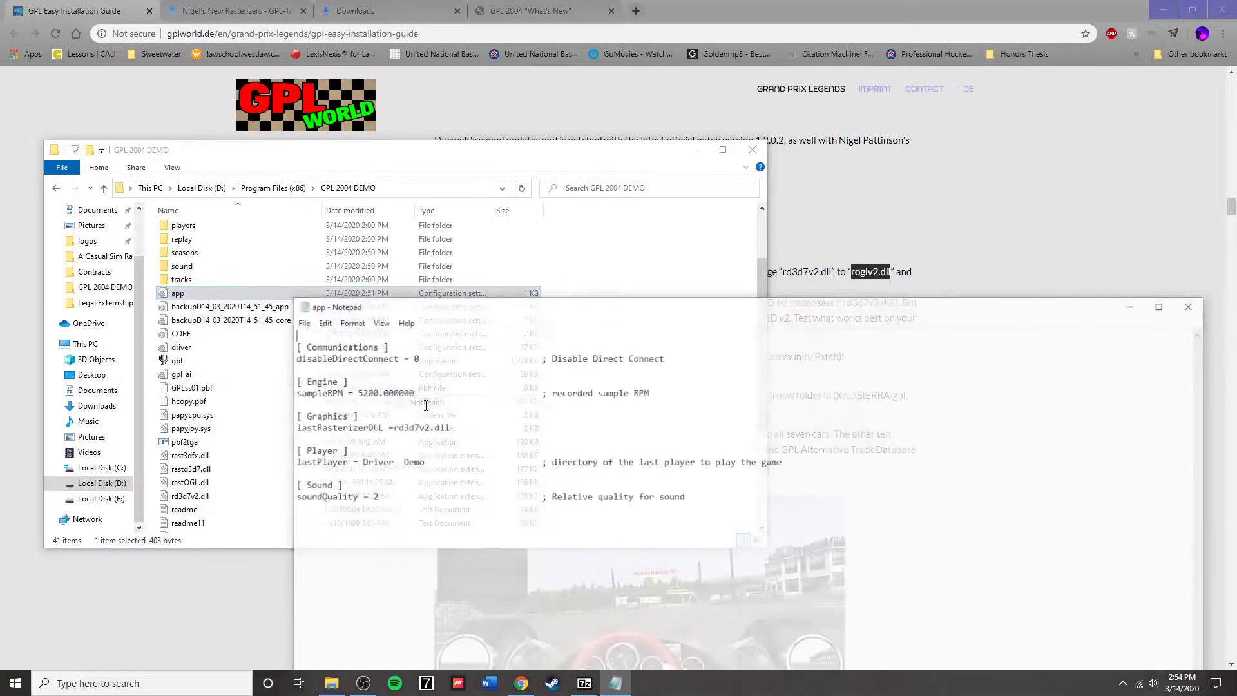
Replace the lastRasterizerDLL value under Graphics with the copied name roglv2.dll.
{"action": "left_click", "coordinate": [301, 322]}
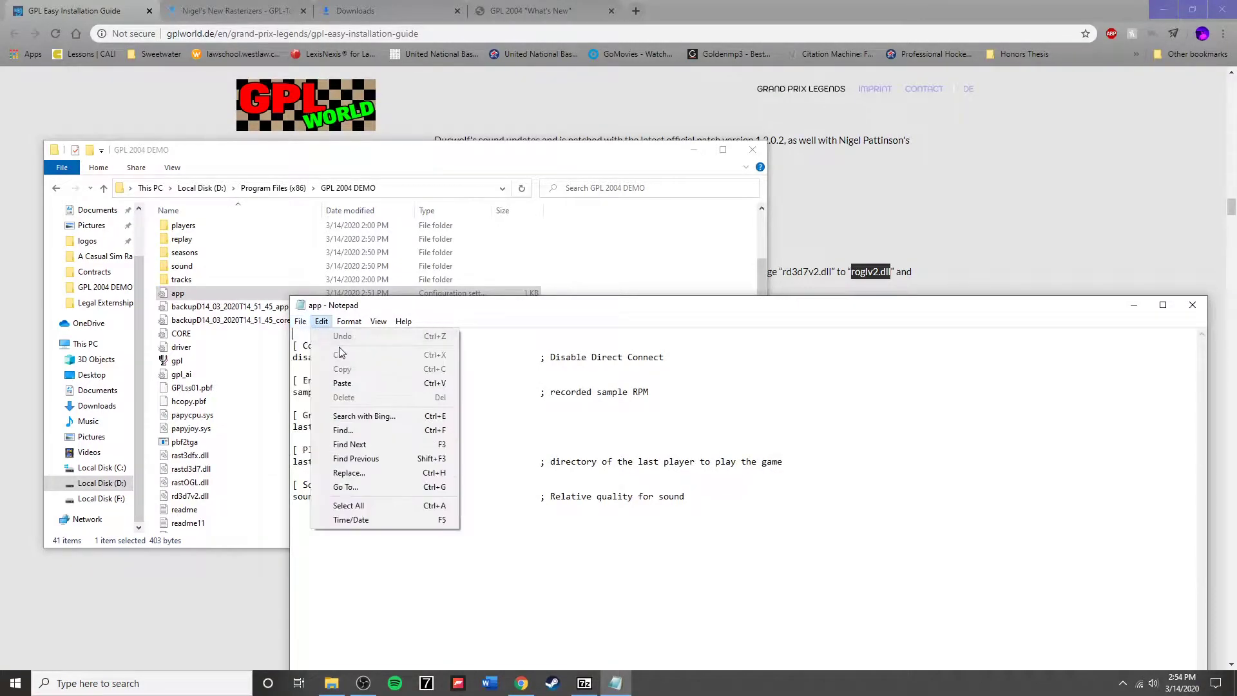
{"action": "left_click", "coordinate": [558, 422]}
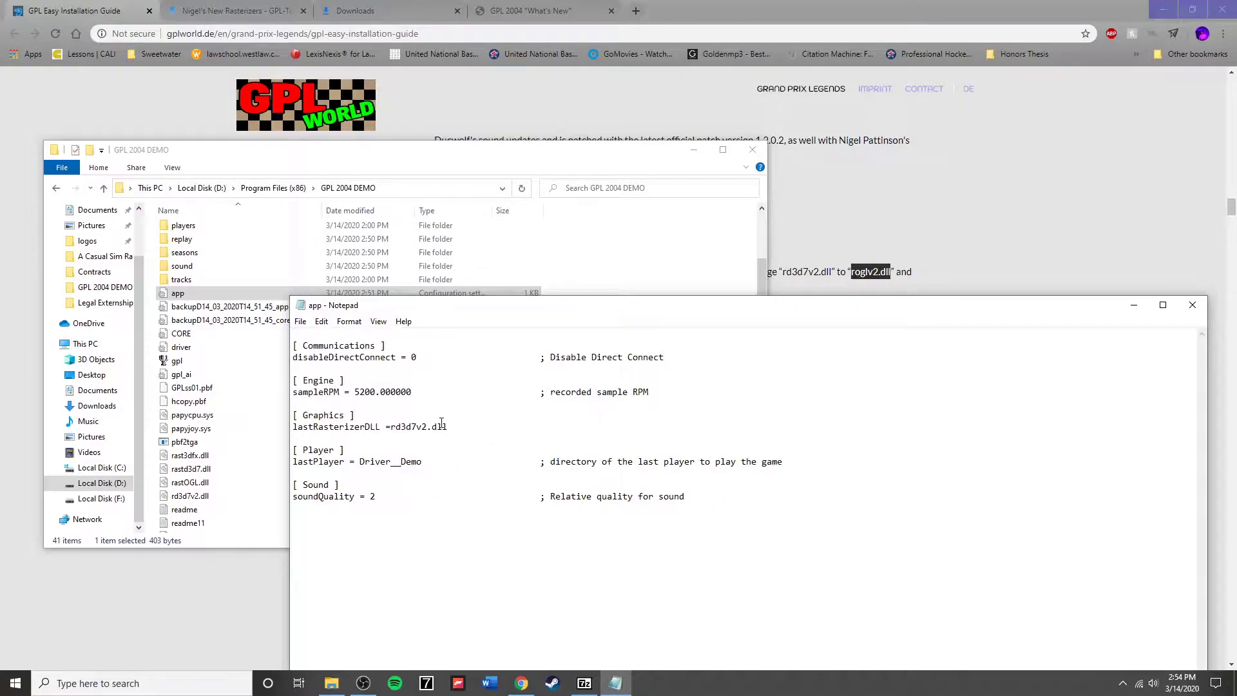
{"action": "left_click_drag", "start_coordinate": [449, 427], "coordinate": [391, 430]}
{"action": "right_click", "coordinate": [402, 428]}
{"action": "left_click", "coordinate": [445, 481]}
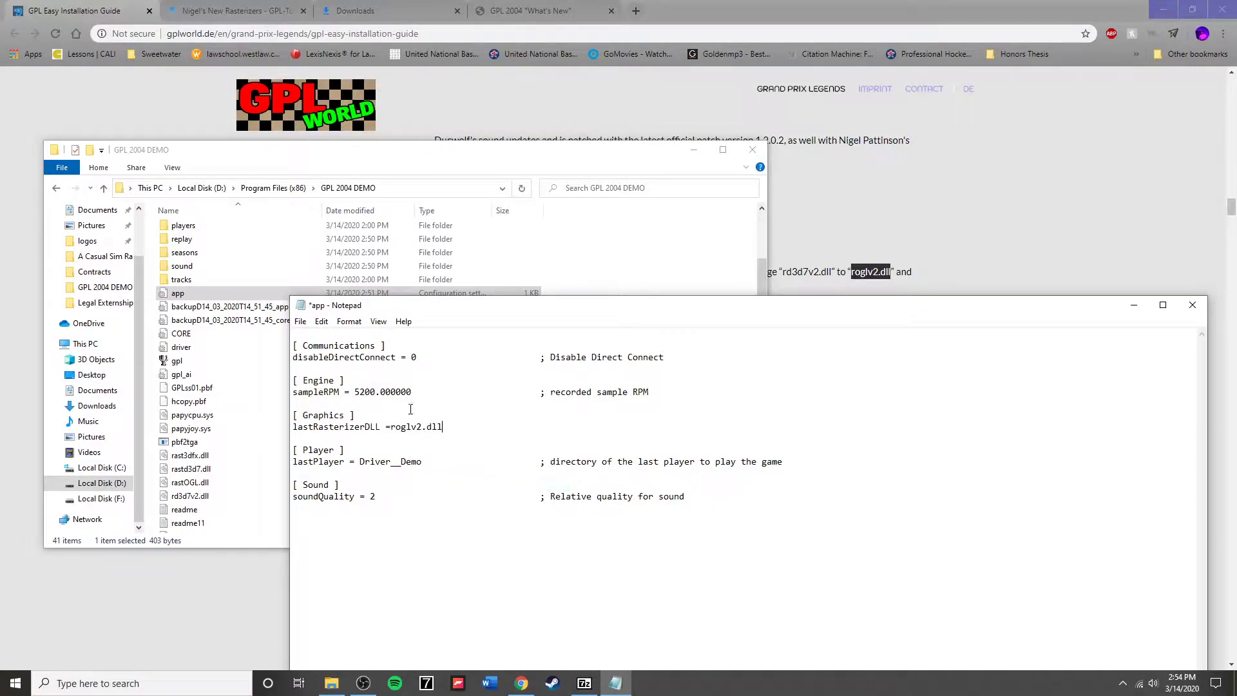
Try to save the edited app file over the existing app.ini in the GPL 2004 DEMO folder.
{"action": "left_click", "coordinate": [300, 320]}
{"action": "left_click", "coordinate": [316, 382]}
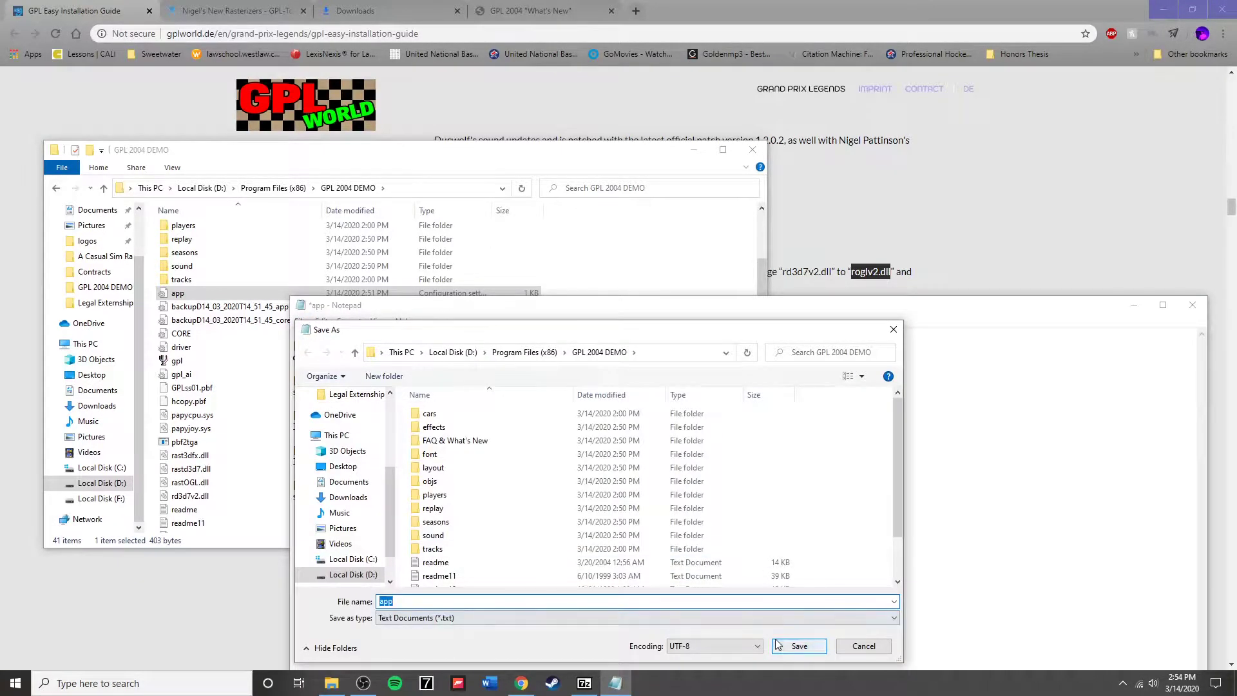
{"action": "left_click_drag", "start_coordinate": [610, 338], "coordinate": [597, 244]}
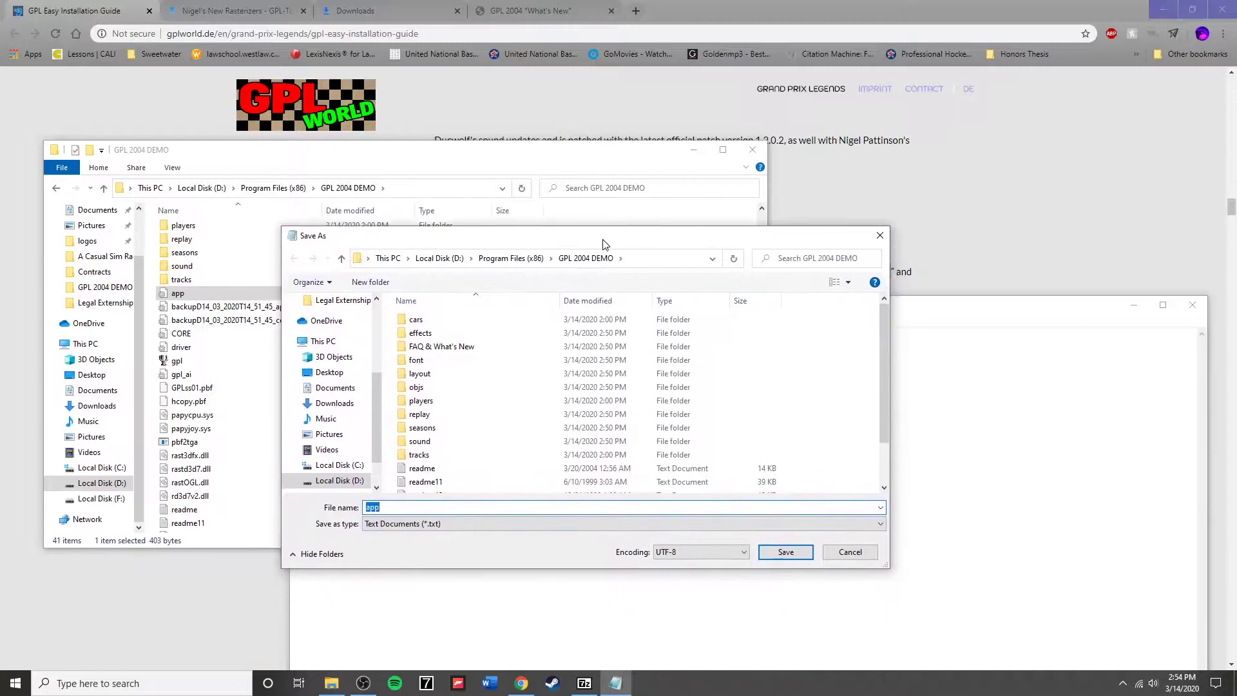
{"action": "left_click", "coordinate": [775, 552]}
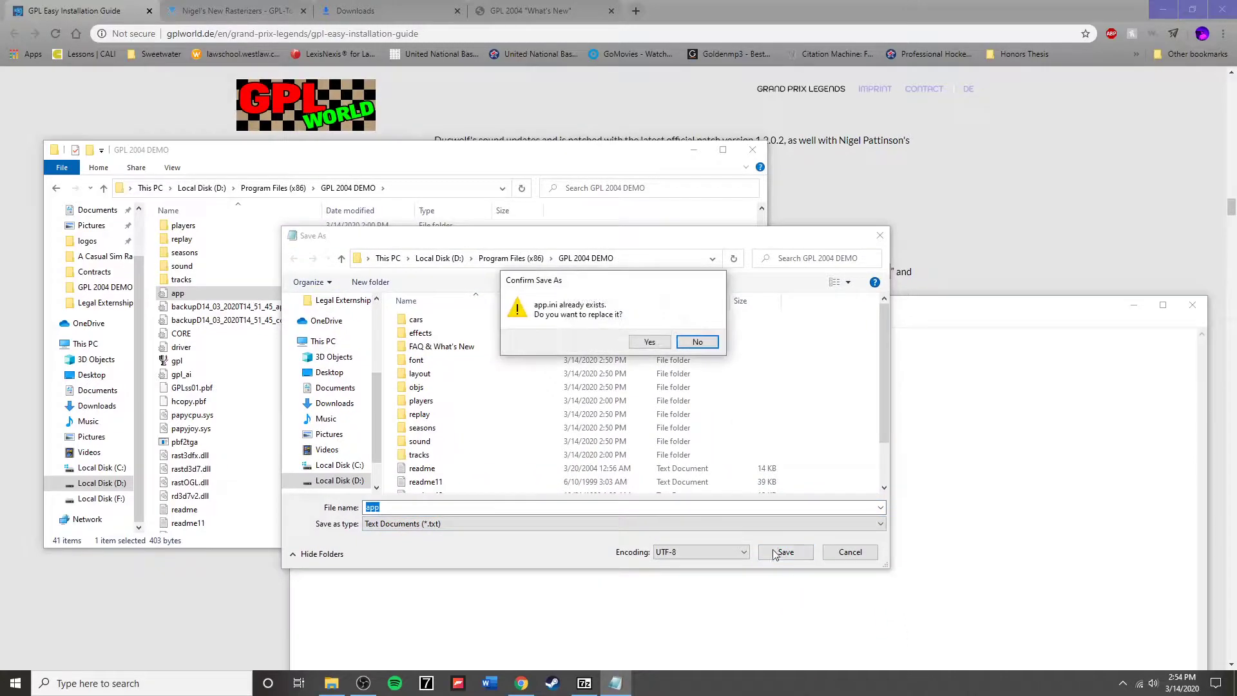
{"action": "left_click", "coordinate": [649, 342]}
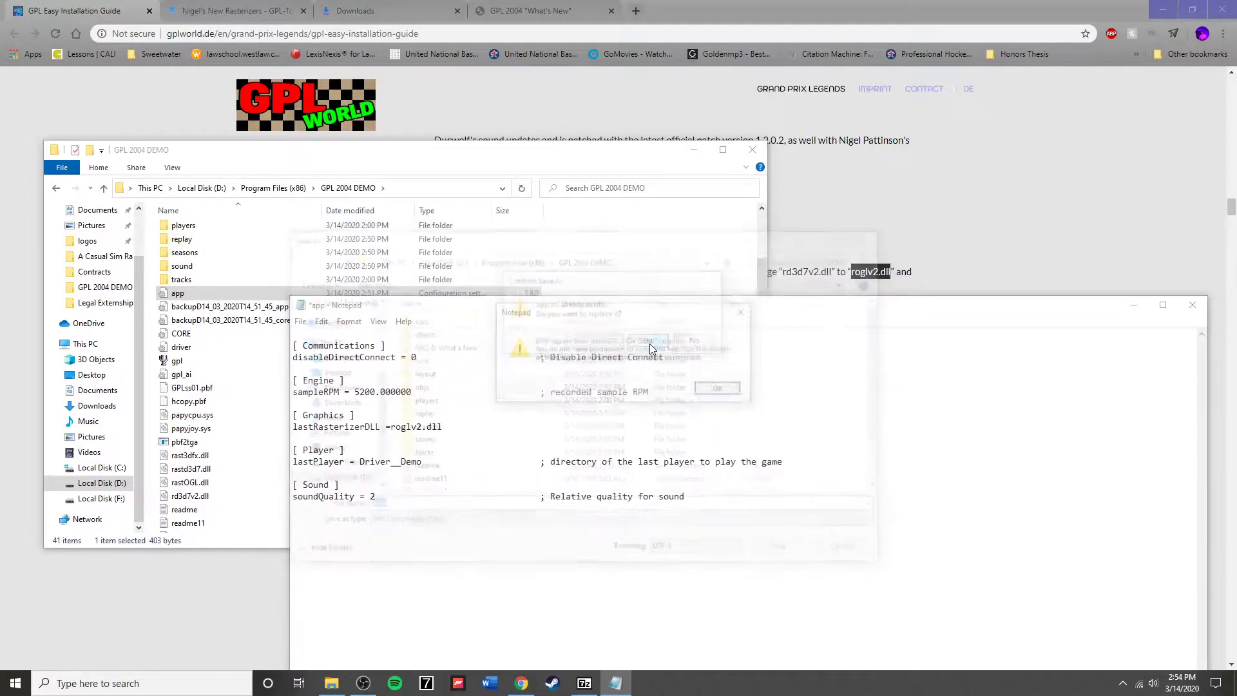
{"action": "left_click", "coordinate": [719, 390]}
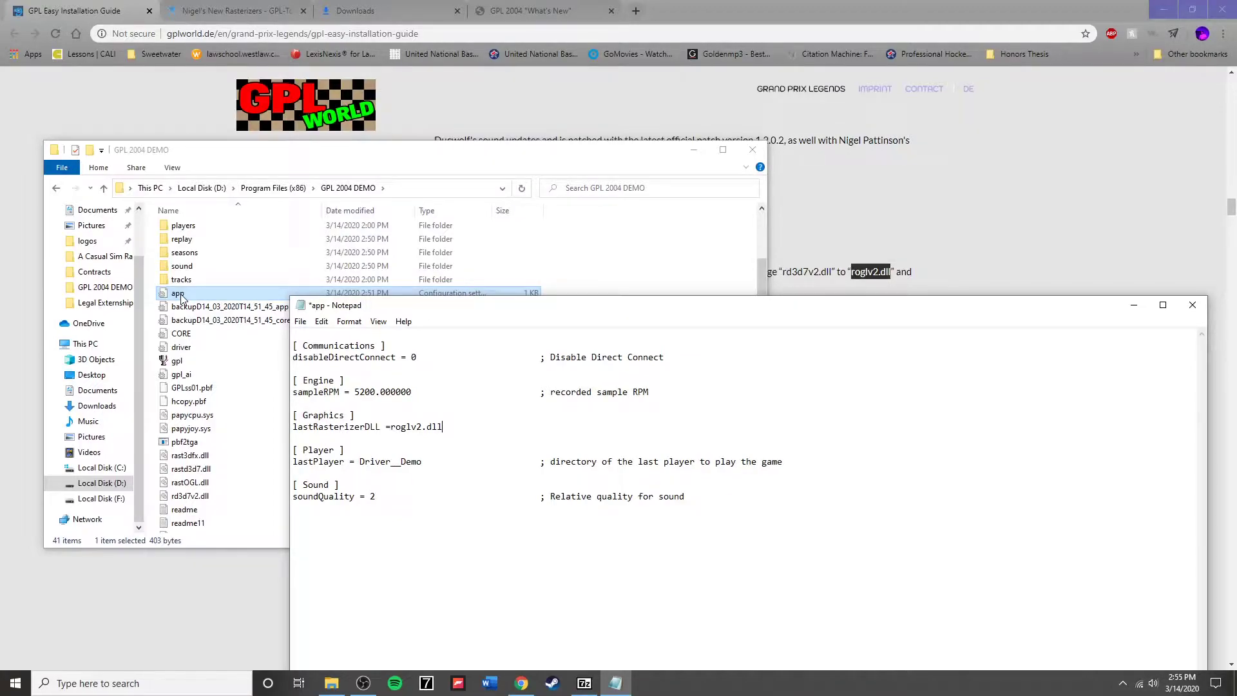
Save the edited app file to the Desktop instead and close Notepad.
{"action": "left_click", "coordinate": [321, 321]}
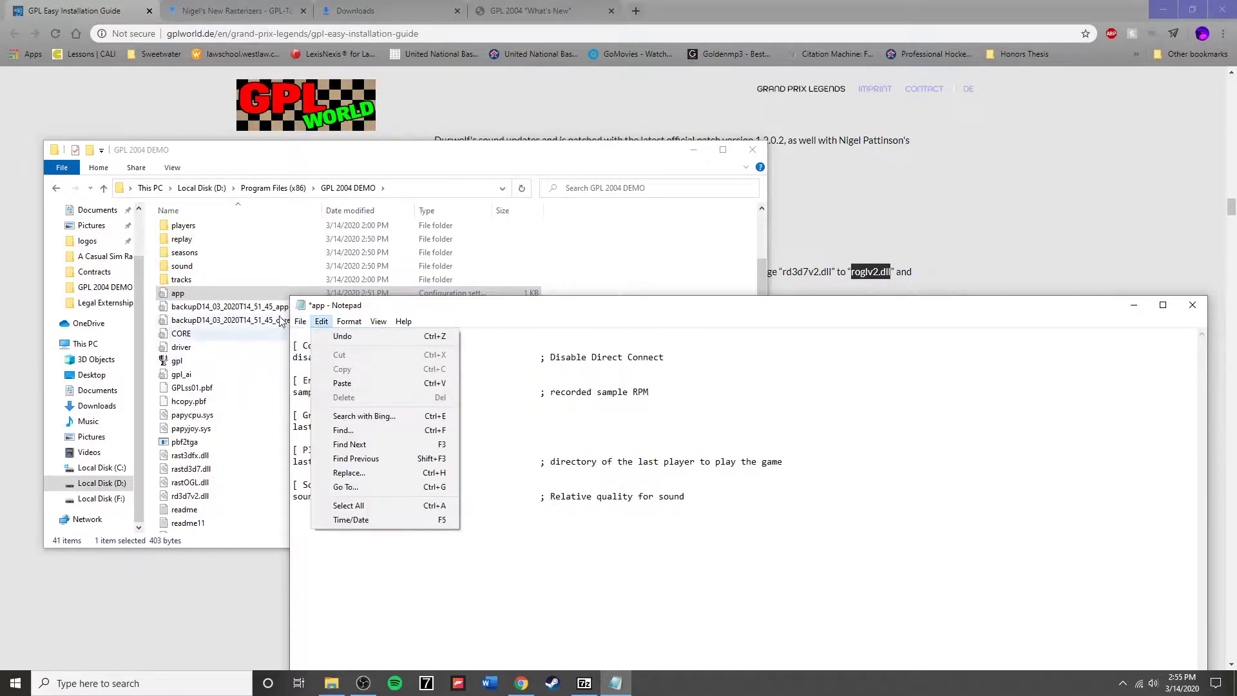
{"action": "left_click", "coordinate": [348, 390]}
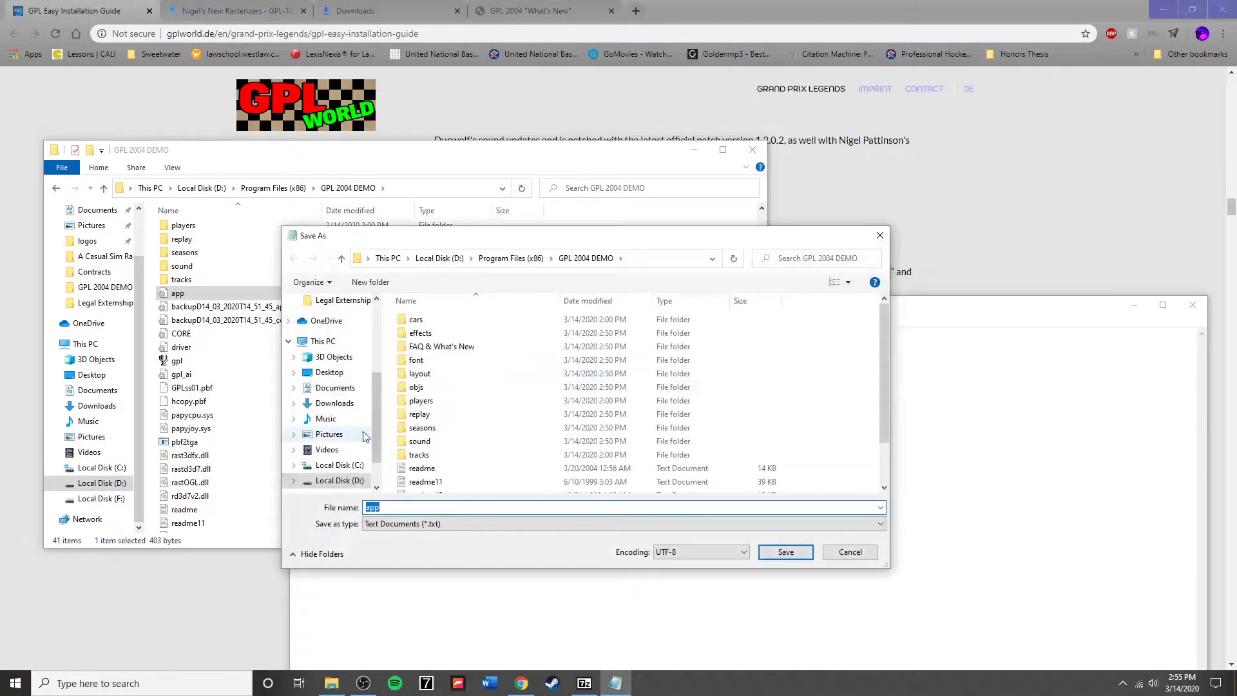
{"action": "left_click", "coordinate": [330, 372]}
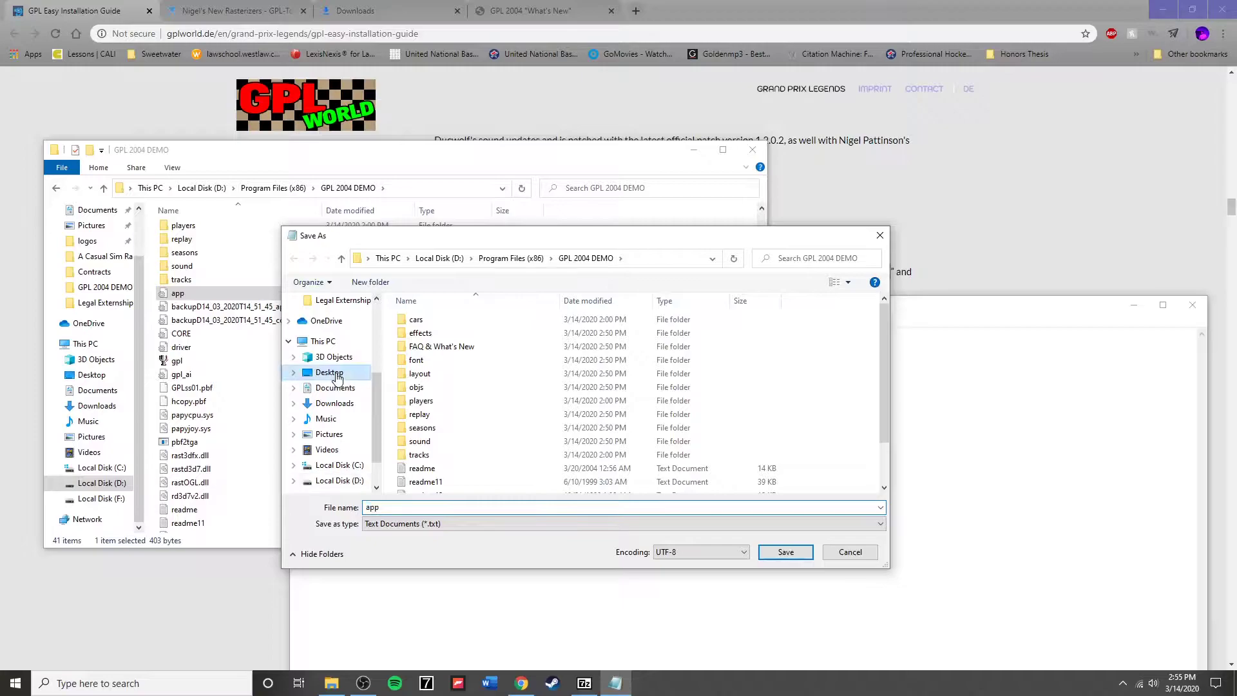
{"action": "left_click", "coordinate": [789, 552]}
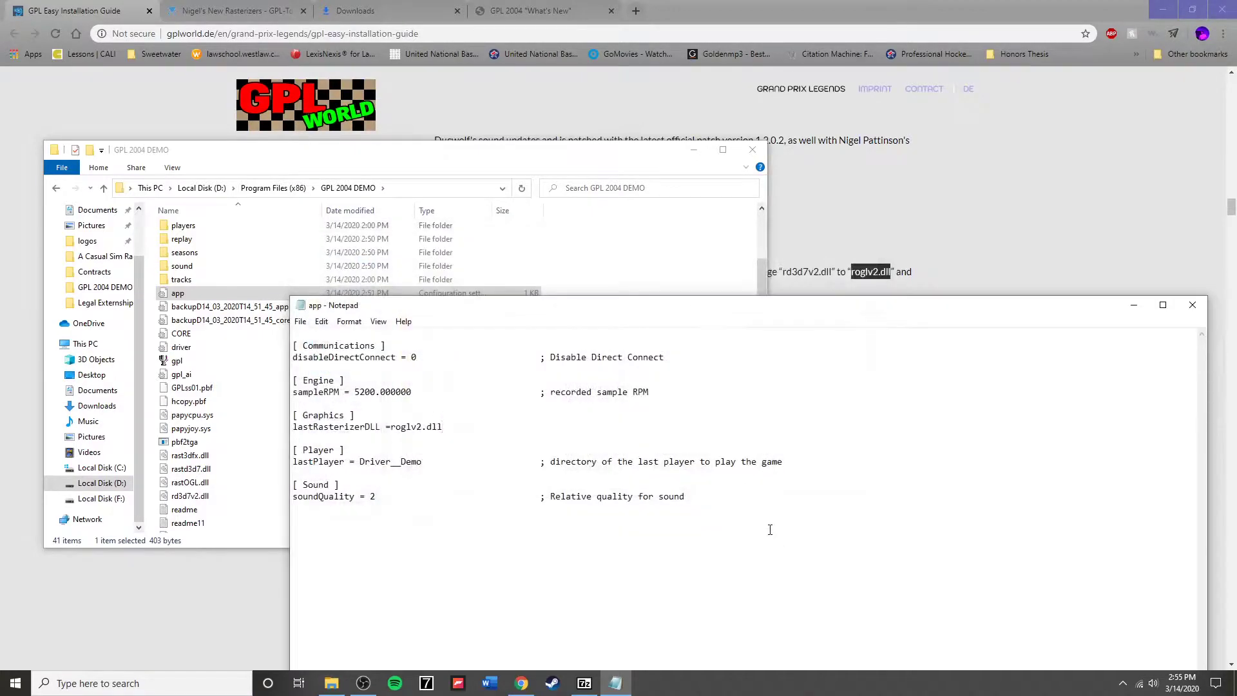
{"action": "left_click", "coordinate": [1192, 304]}
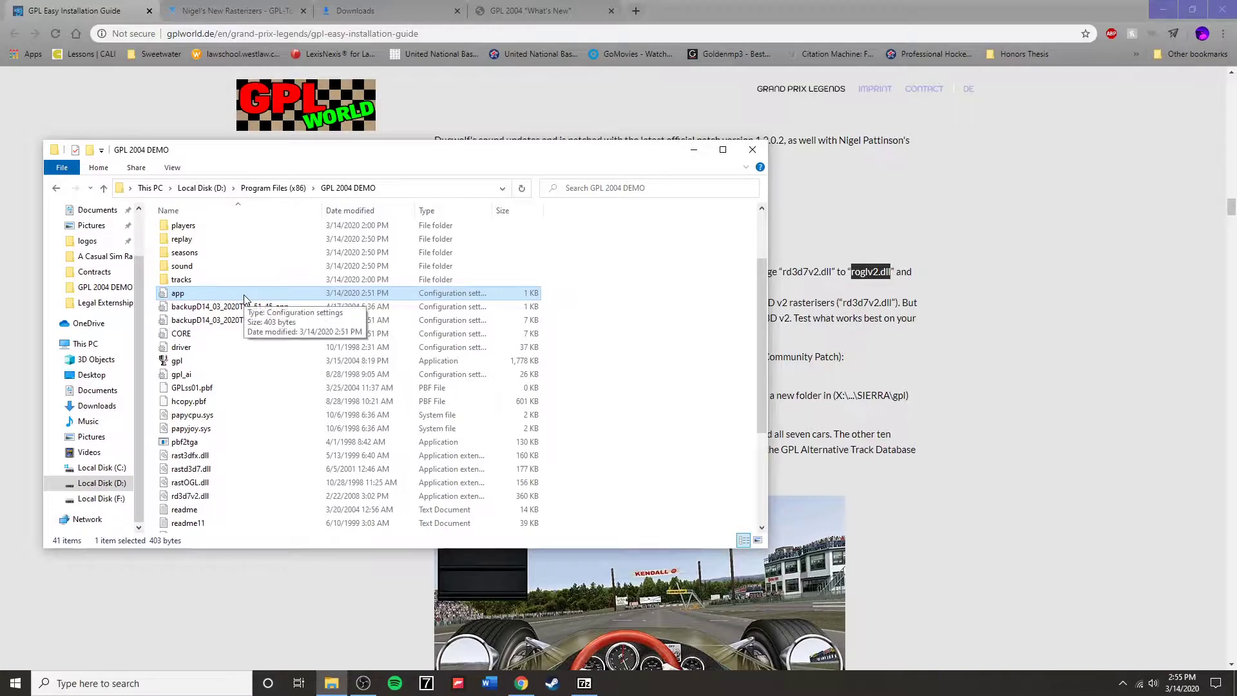
Replace the app file in the GPL 2004 DEMO folder with the edited Desktop copy, granting administrator permission.
{"action": "key", "text": "Delete"}
{"action": "left_click", "coordinate": [269, 255]}
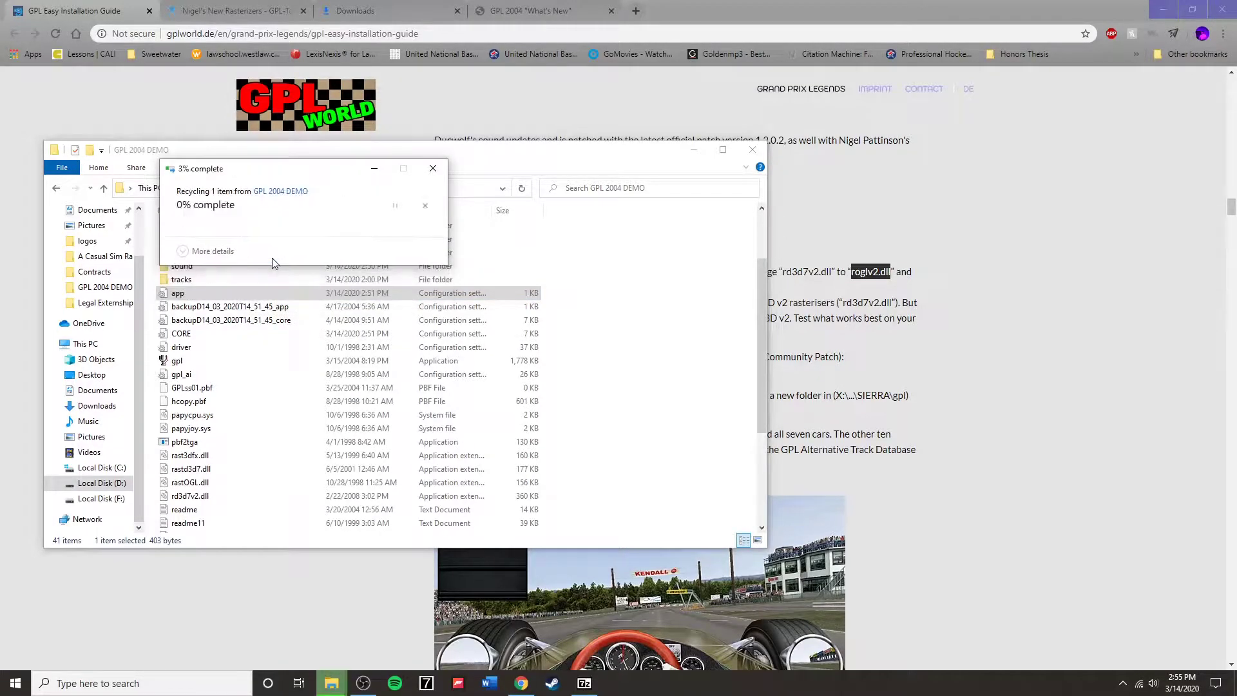
{"action": "left_click", "coordinate": [1163, 10]}
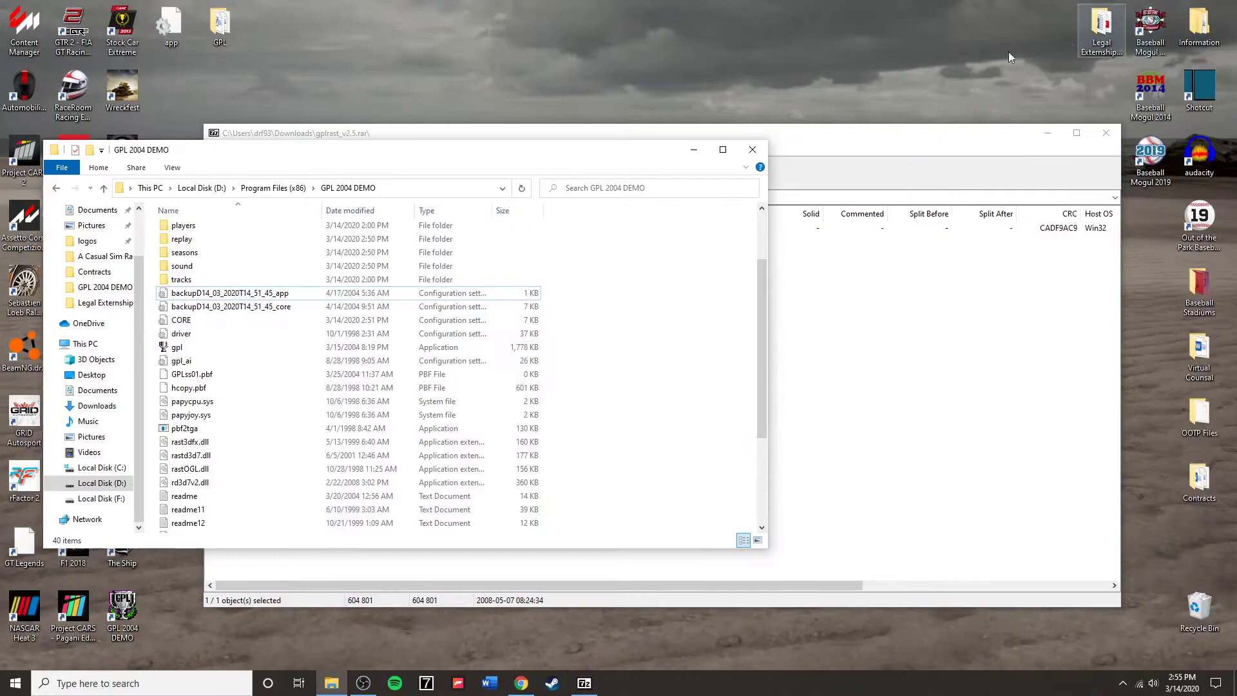
{"action": "left_click_drag", "start_coordinate": [175, 37], "coordinate": [624, 346]}
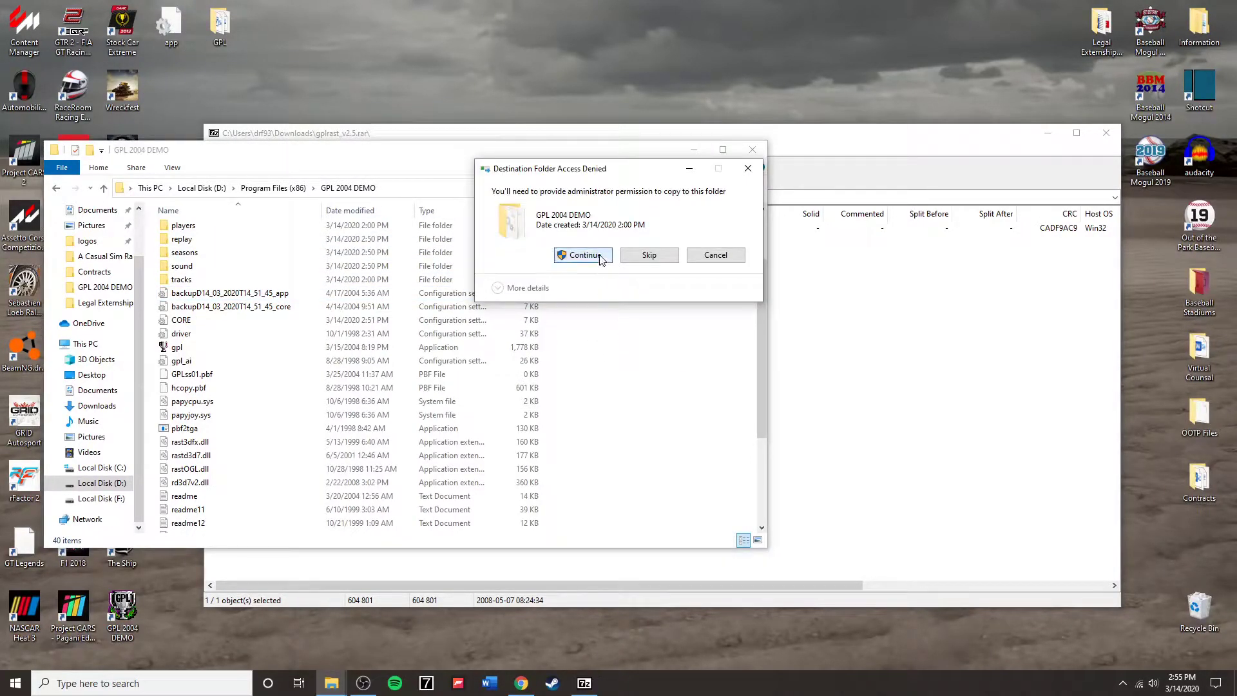
{"action": "left_click", "coordinate": [599, 259]}
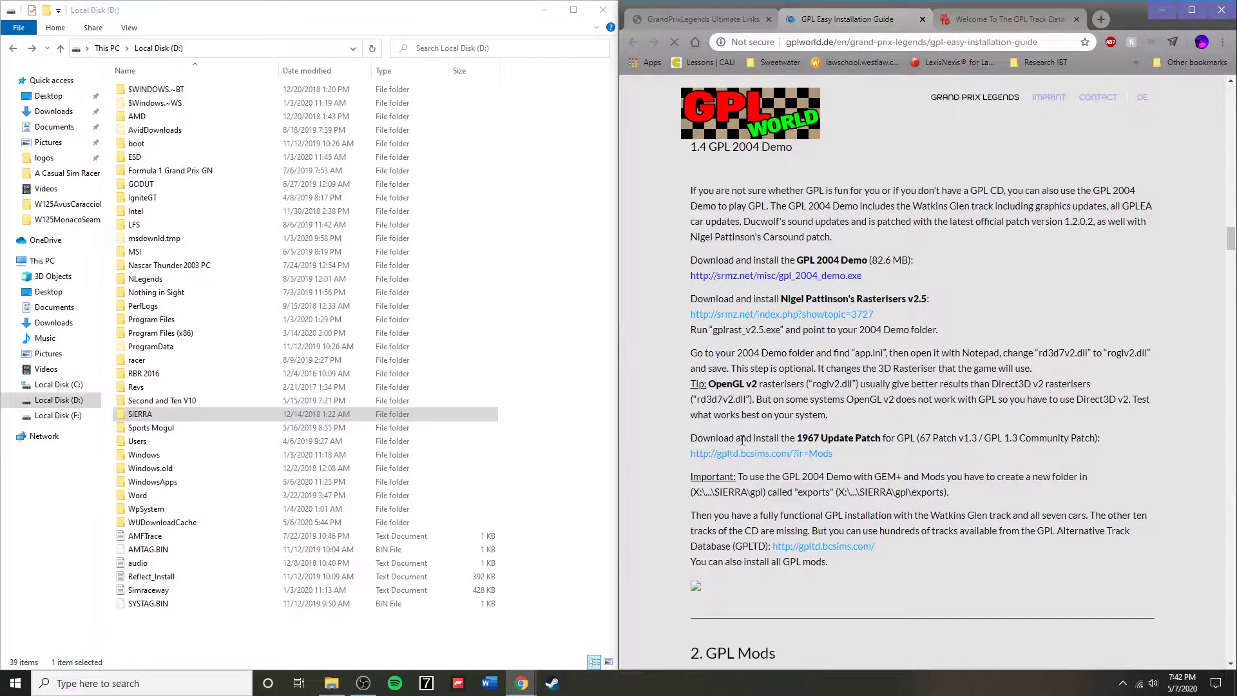
Open the 1967 update patch link from the GPL Alternative Track Database mods page in a new browser tab.
{"action": "left_click_drag", "start_coordinate": [692, 438], "coordinate": [1094, 435]}
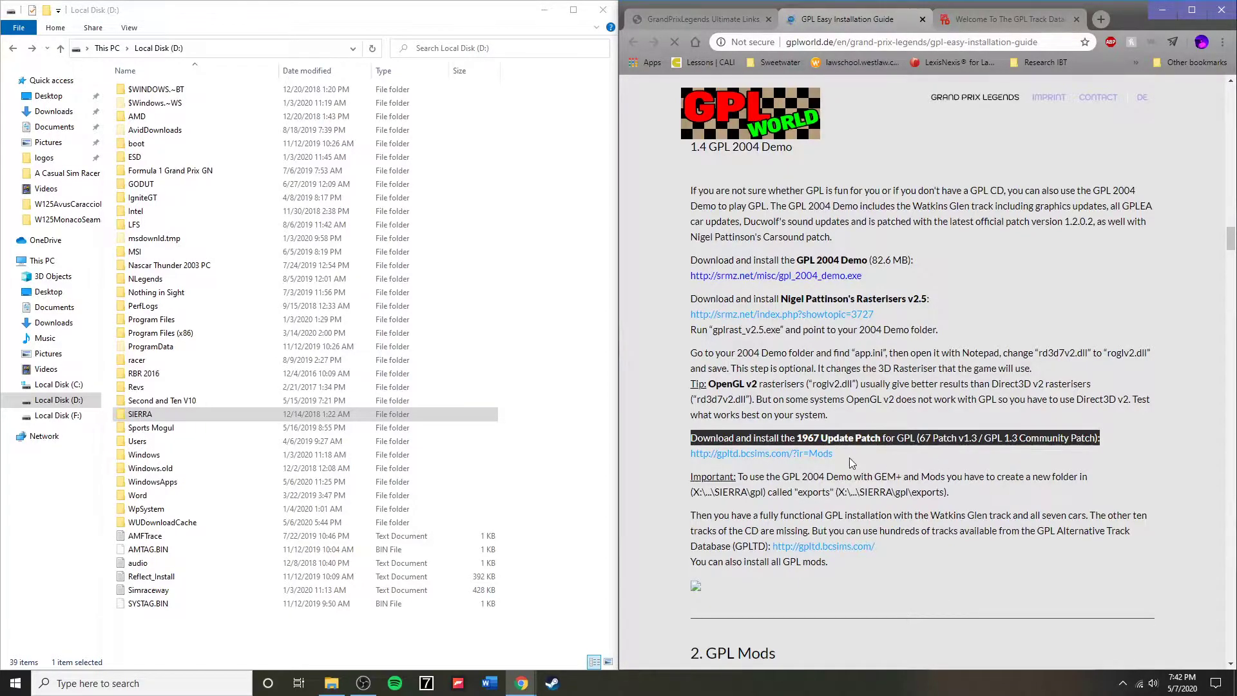
{"action": "left_click", "coordinate": [968, 20]}
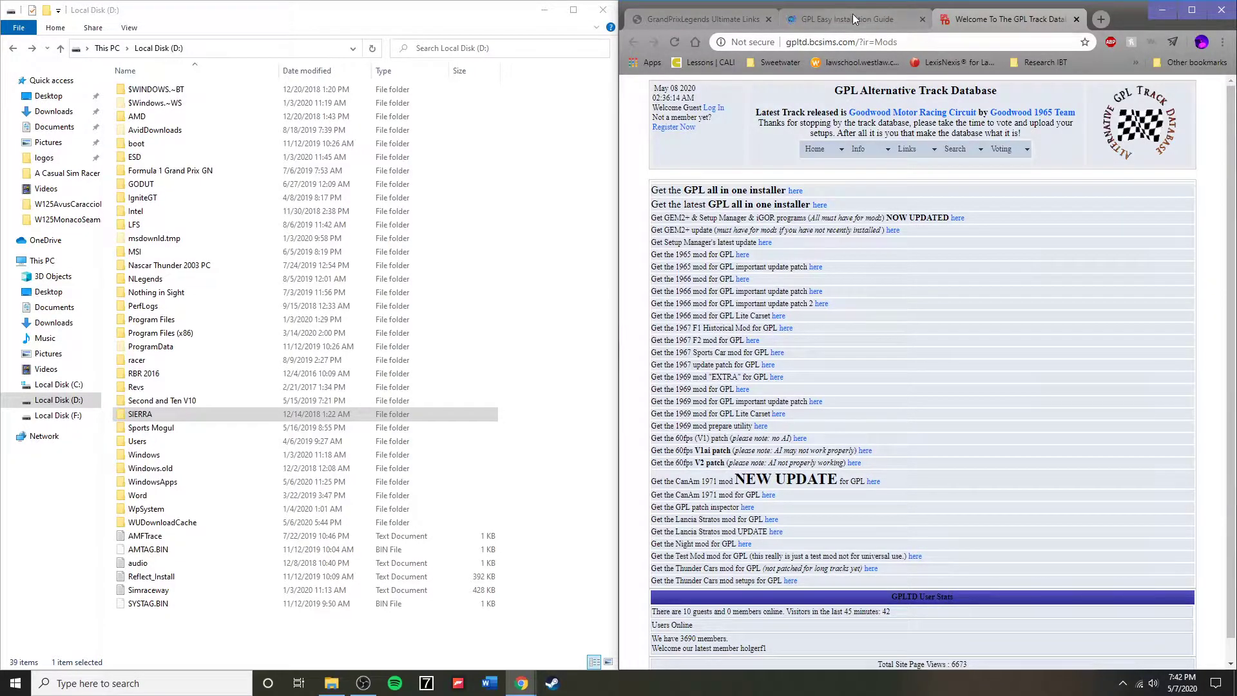
{"action": "left_click", "coordinate": [899, 19]}
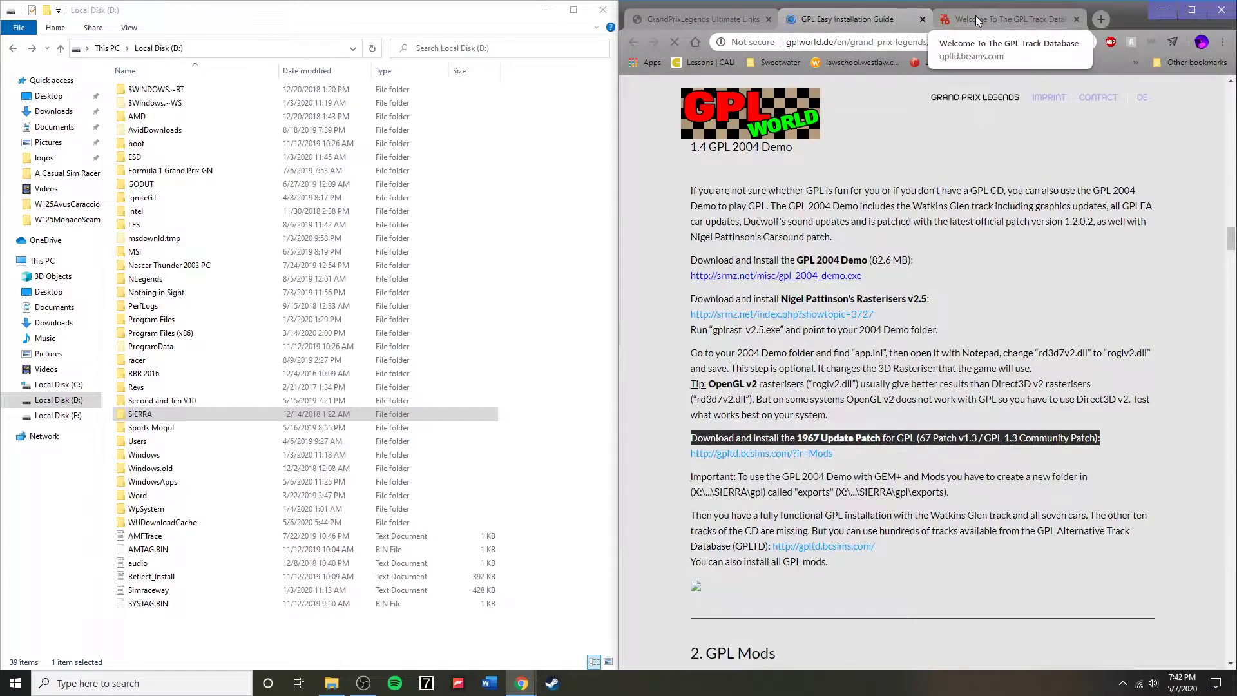
{"action": "left_click", "coordinate": [978, 21]}
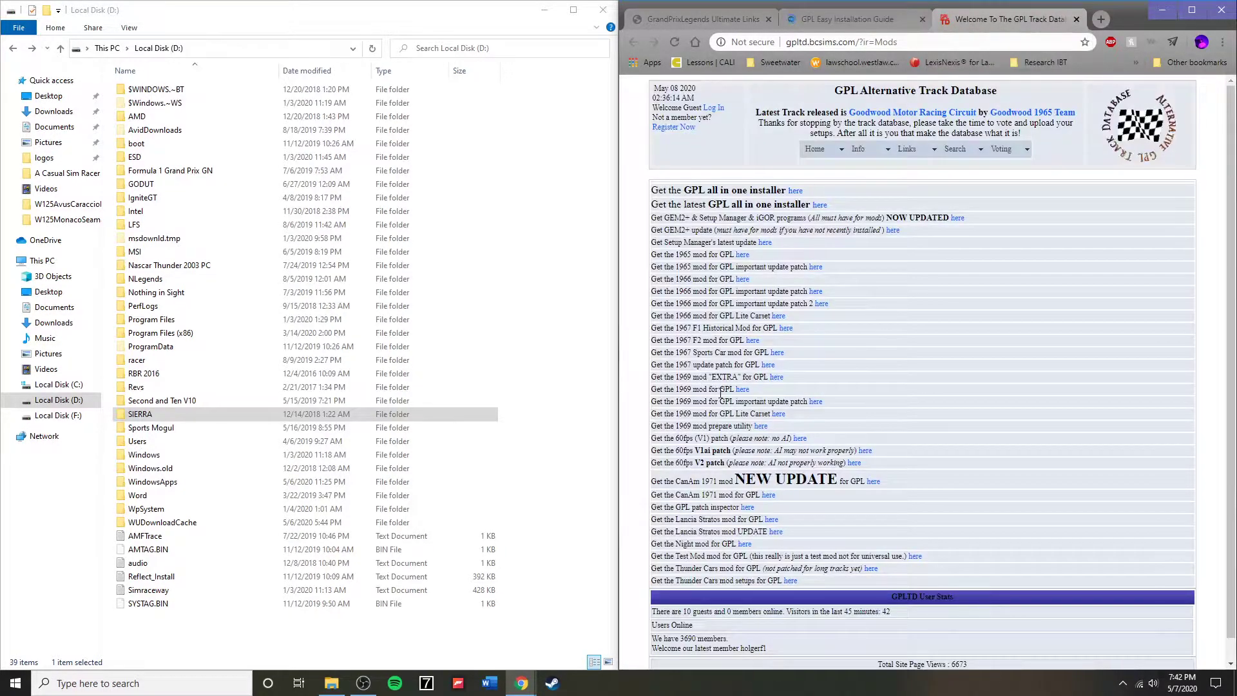
{"action": "right_click", "coordinate": [767, 367]}
{"action": "left_click", "coordinate": [779, 375]}
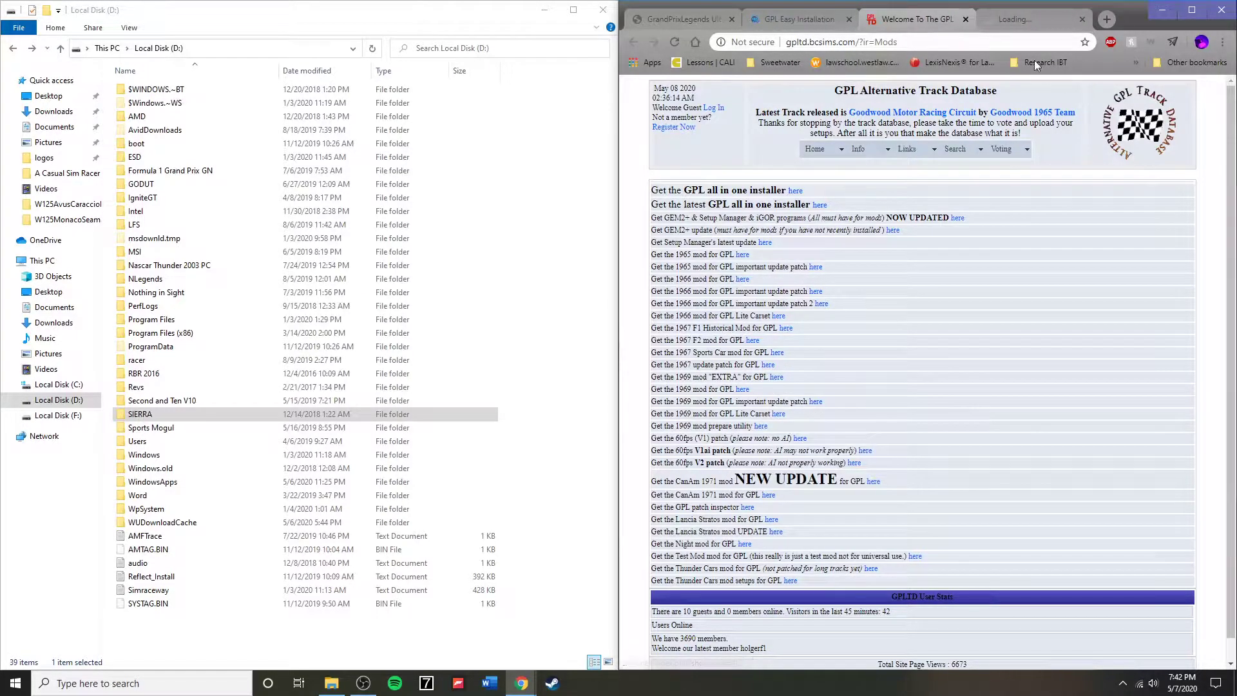
{"action": "left_click", "coordinate": [1022, 26]}
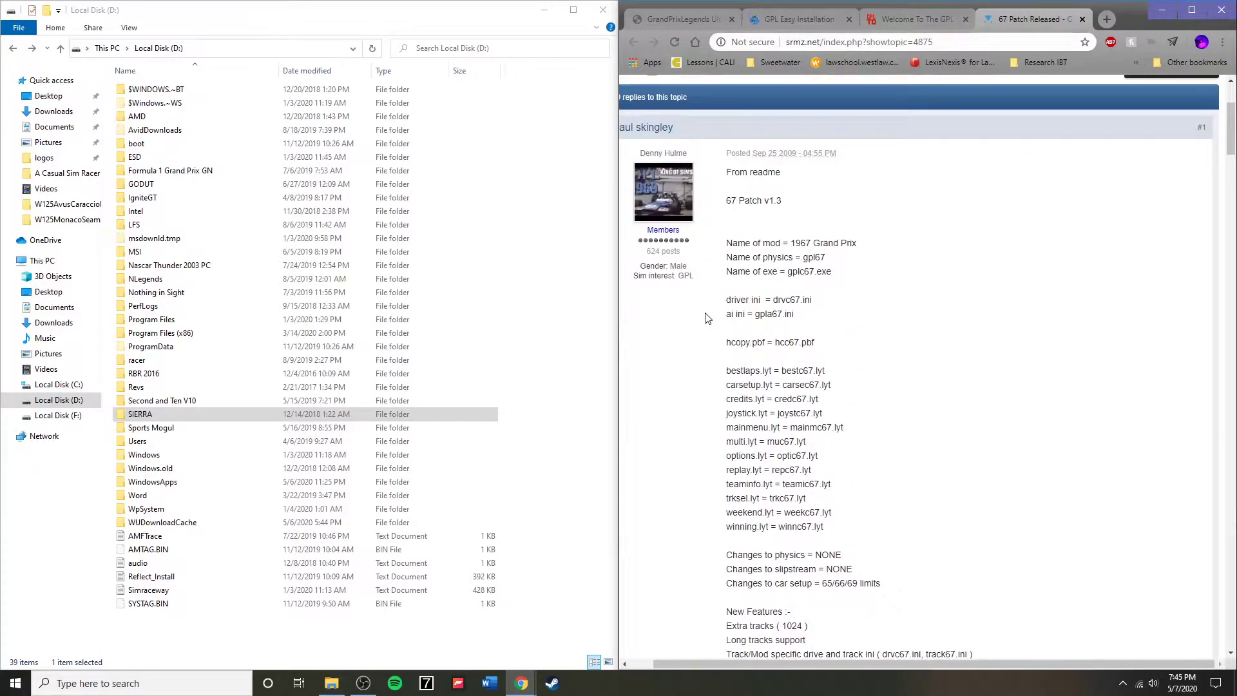
Read the installation instructions for the Gem+ update and the 67 Patch in the patch topic.
{"action": "scroll", "coordinate": [707, 317], "scroll_direction": "down", "scroll_amount": 9}
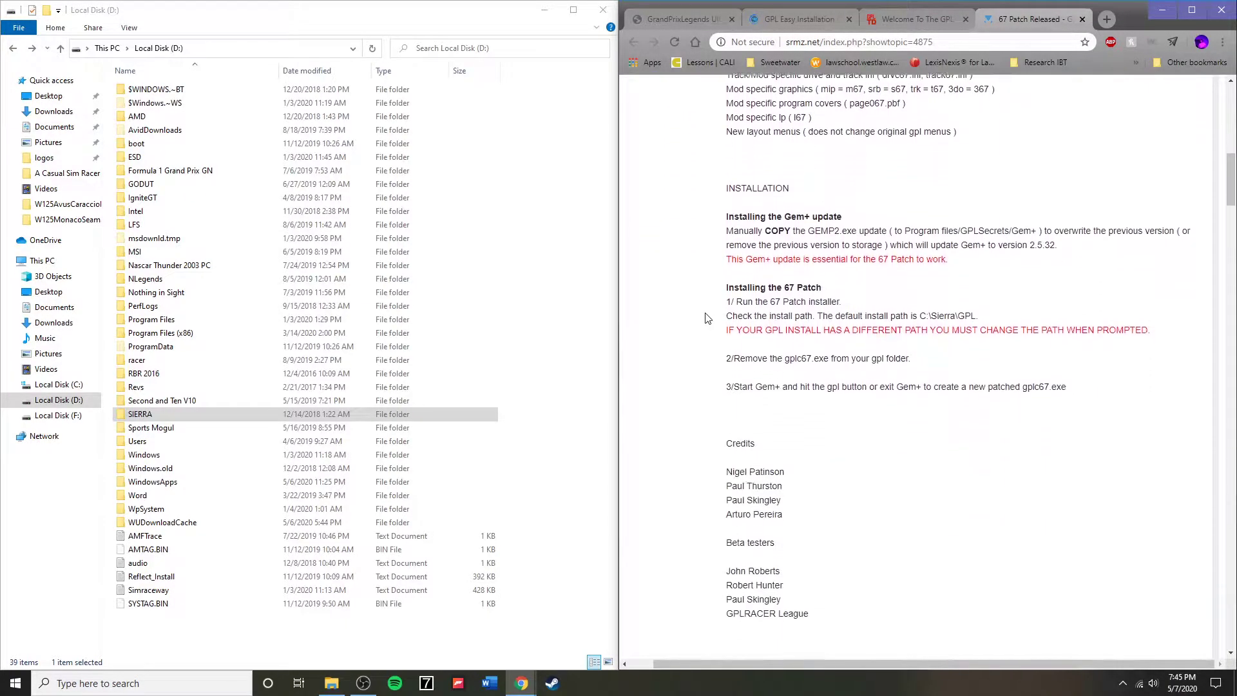
{"action": "left_click_drag", "start_coordinate": [729, 226], "coordinate": [1062, 253]}
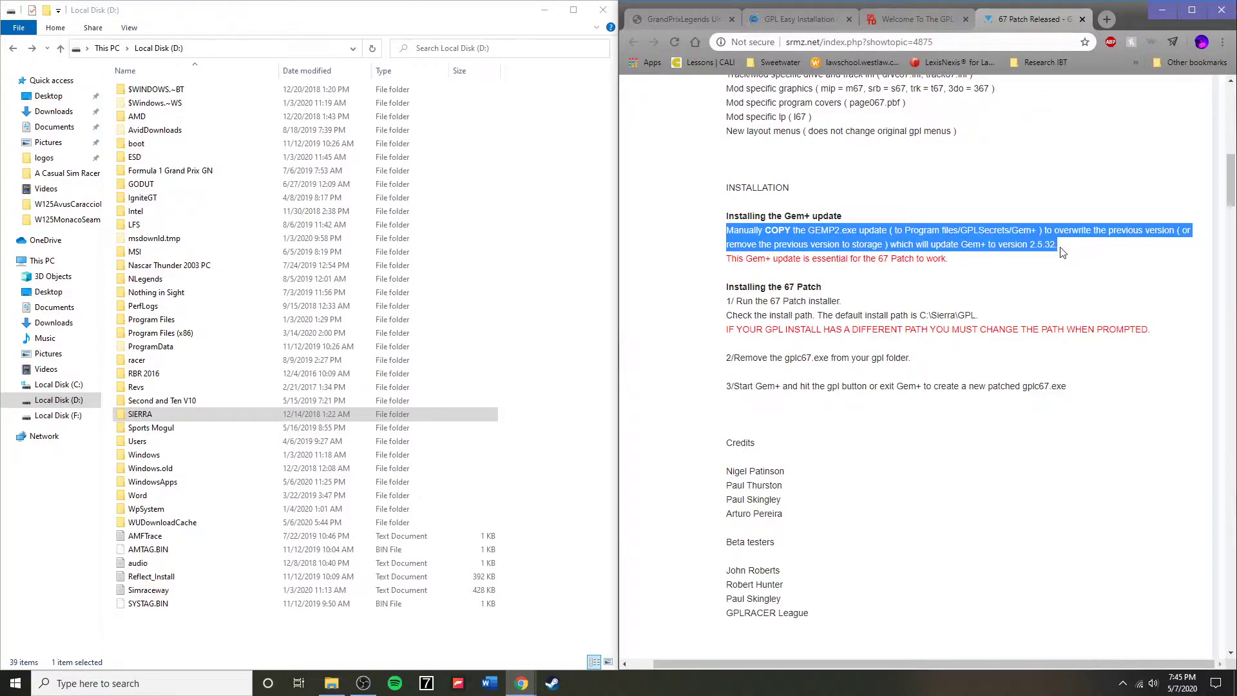
{"action": "left_click", "coordinate": [980, 263]}
{"action": "left_click_drag", "start_coordinate": [948, 261], "coordinate": [725, 264]}
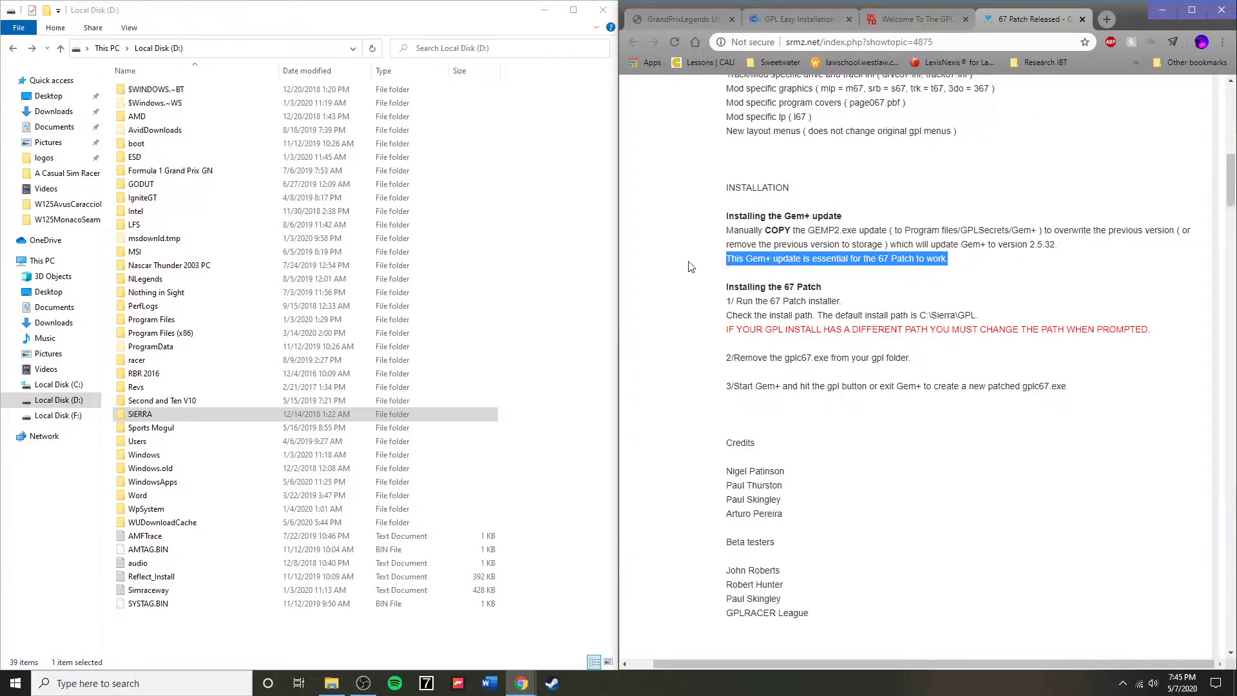
{"action": "left_click", "coordinate": [714, 266]}
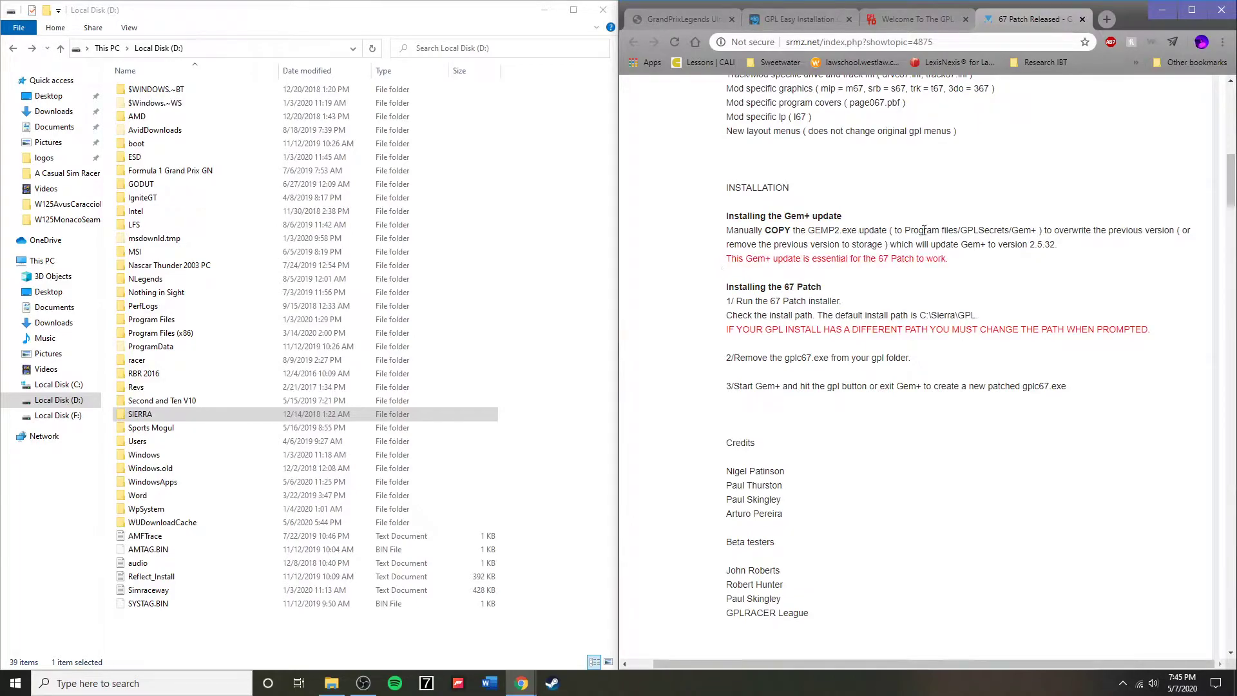
Go back to the GPL Easy Installation Guide and highlight the important note about creating the exports folder.
{"action": "left_click", "coordinate": [917, 21]}
{"action": "left_click", "coordinate": [830, 20]}
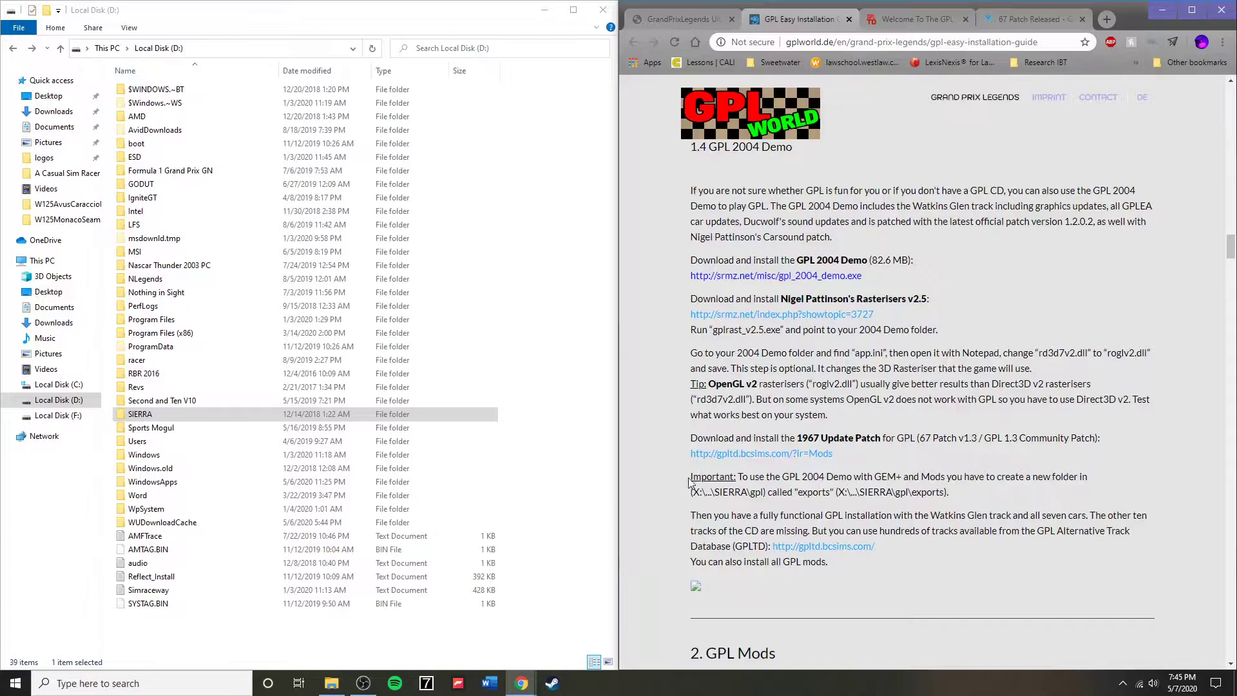
{"action": "left_click_drag", "start_coordinate": [692, 480], "coordinate": [957, 498]}
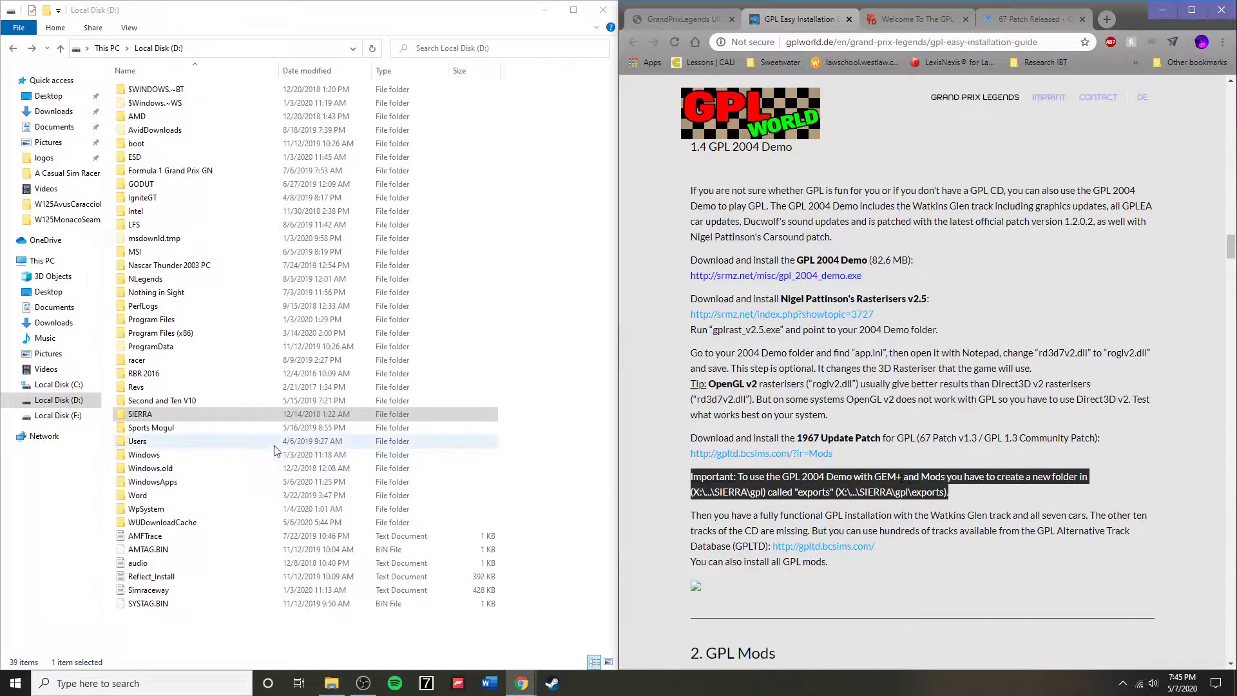
Check the SIERRA\gpl\exports folder path on Local Disk (D:) in File Explorer, then return to the drive's root.
{"action": "left_click", "coordinate": [72, 403]}
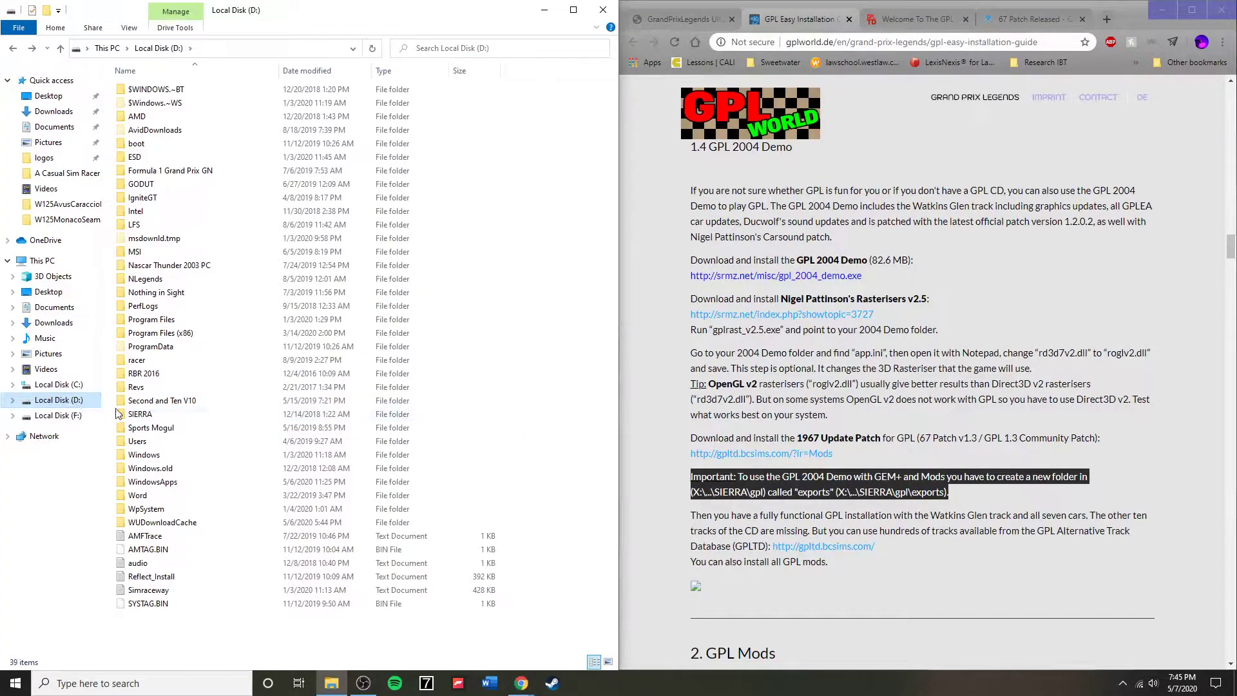
{"action": "left_click", "coordinate": [141, 416]}
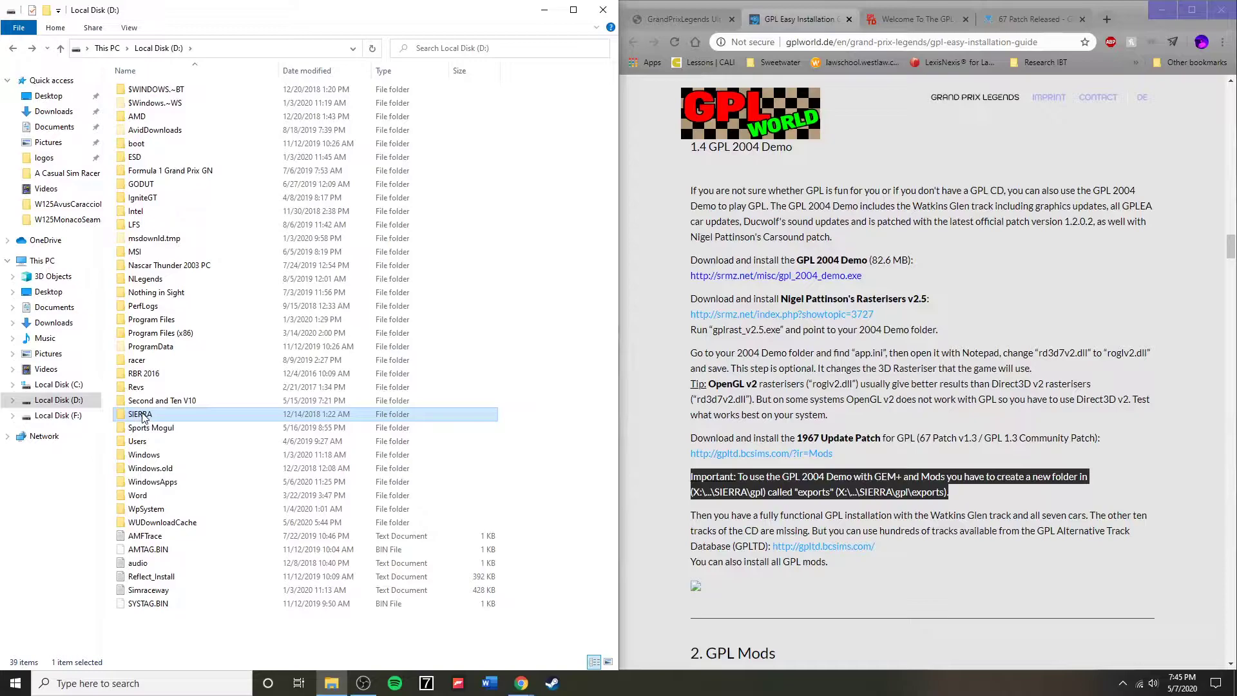
{"action": "double_click", "coordinate": [142, 416]}
{"action": "double_click", "coordinate": [145, 91]}
{"action": "double_click", "coordinate": [144, 91]}
{"action": "left_click", "coordinate": [13, 49]}
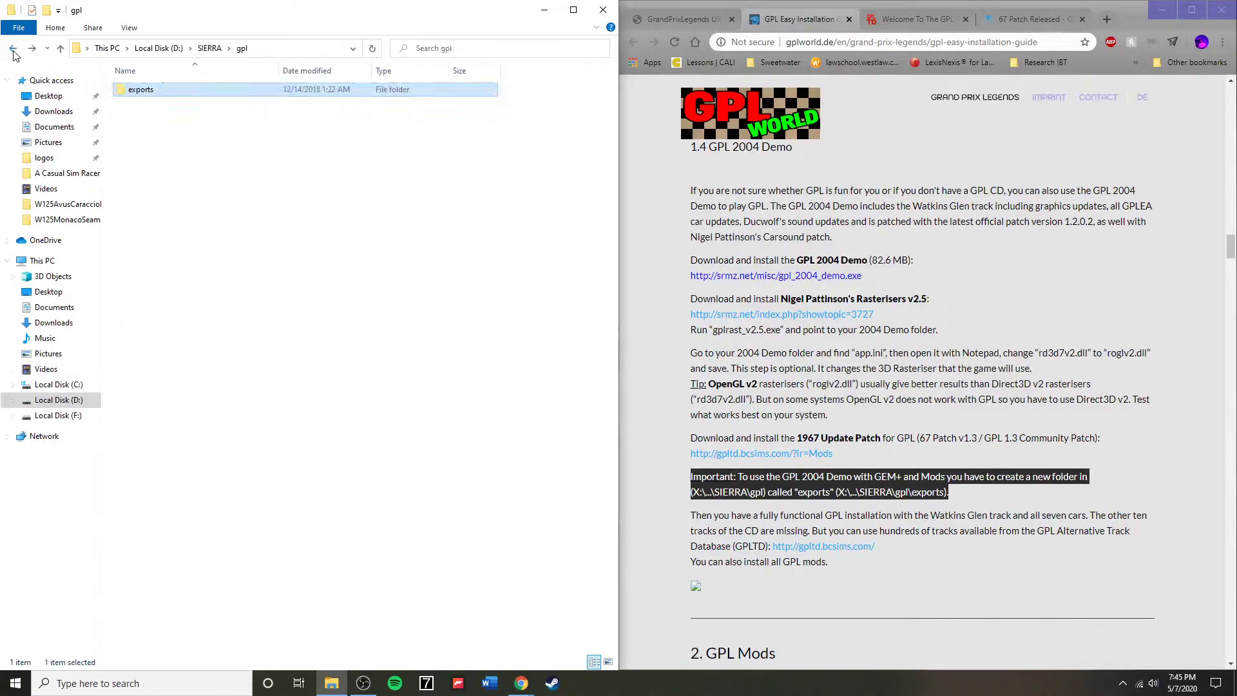
{"action": "left_click", "coordinate": [13, 49]}
{"action": "left_click", "coordinate": [13, 49]}
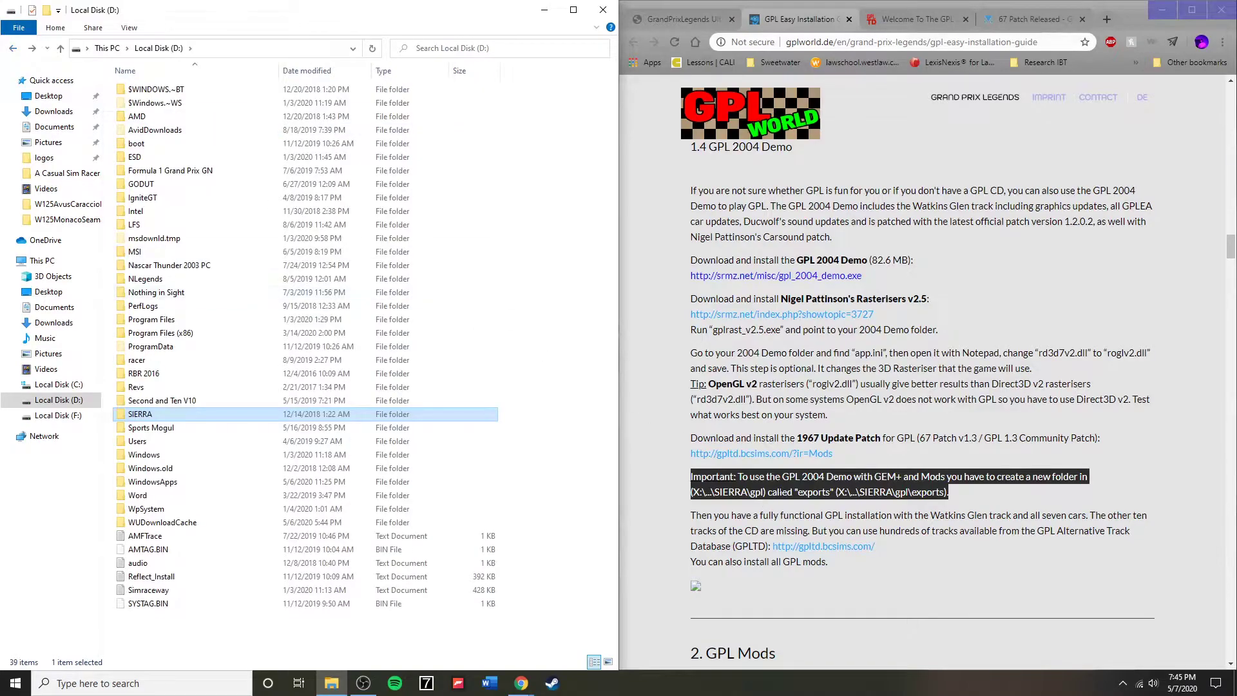
{"action": "left_click", "coordinate": [786, 491]}
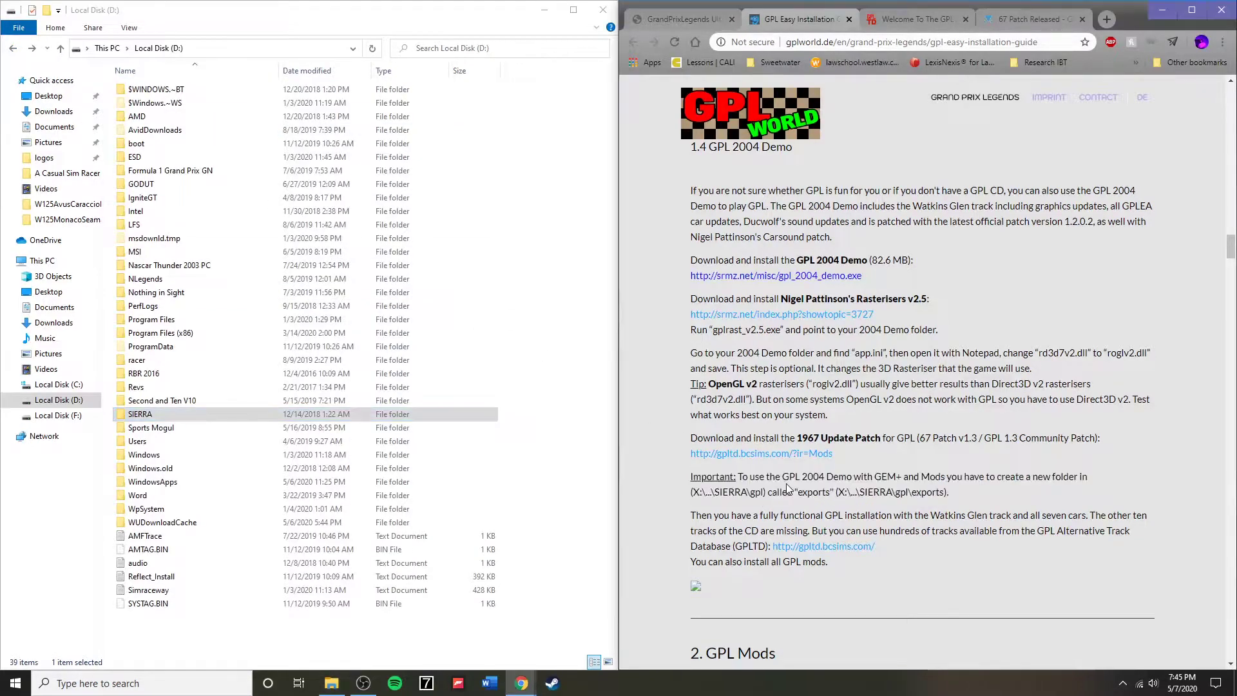
Revisit the 67 Patch topic, then download the GEM Package 2.5.32 installer from the iGOR & GEM site's Downloads page.
{"action": "left_click", "coordinate": [1000, 29]}
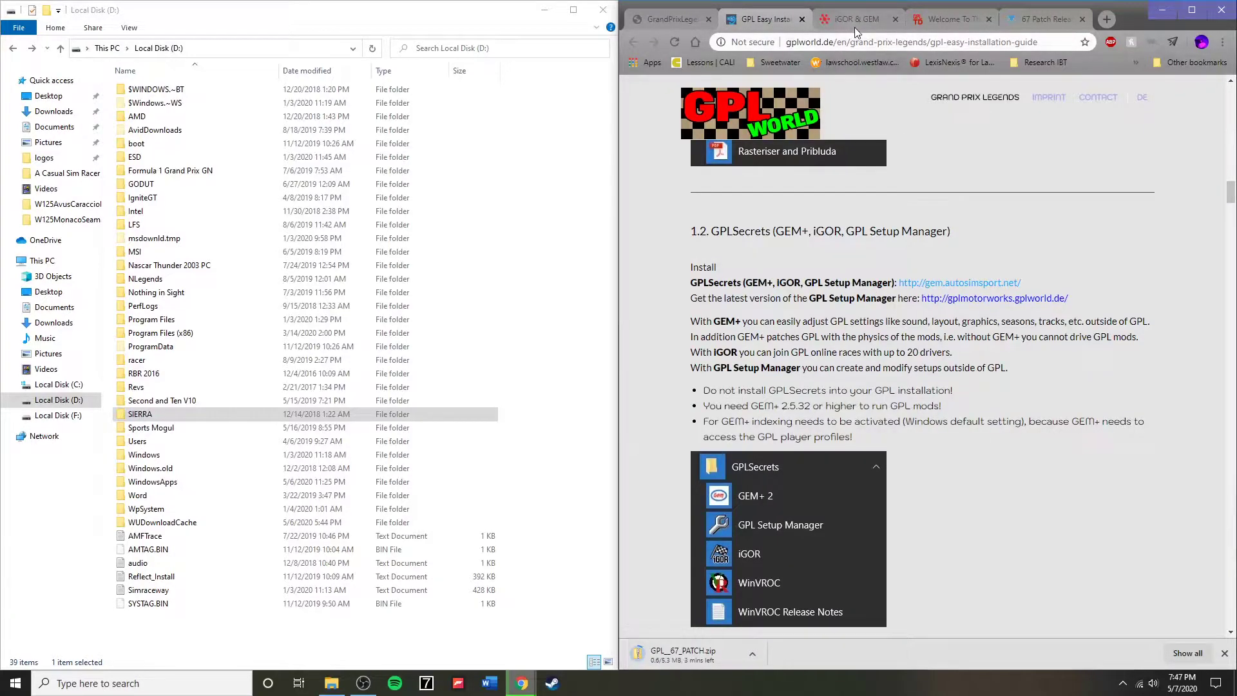
{"action": "left_click", "coordinate": [854, 27]}
{"action": "mouse_move", "coordinate": [685, 255]}
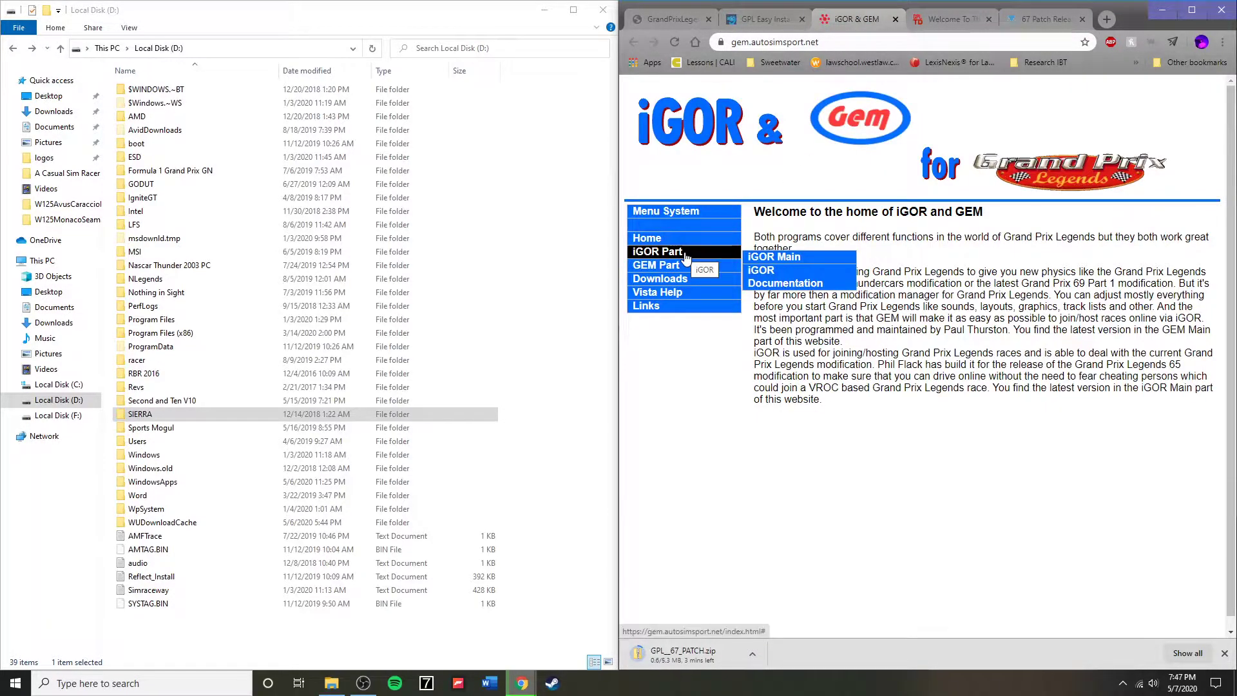
{"action": "left_click", "coordinate": [686, 279]}
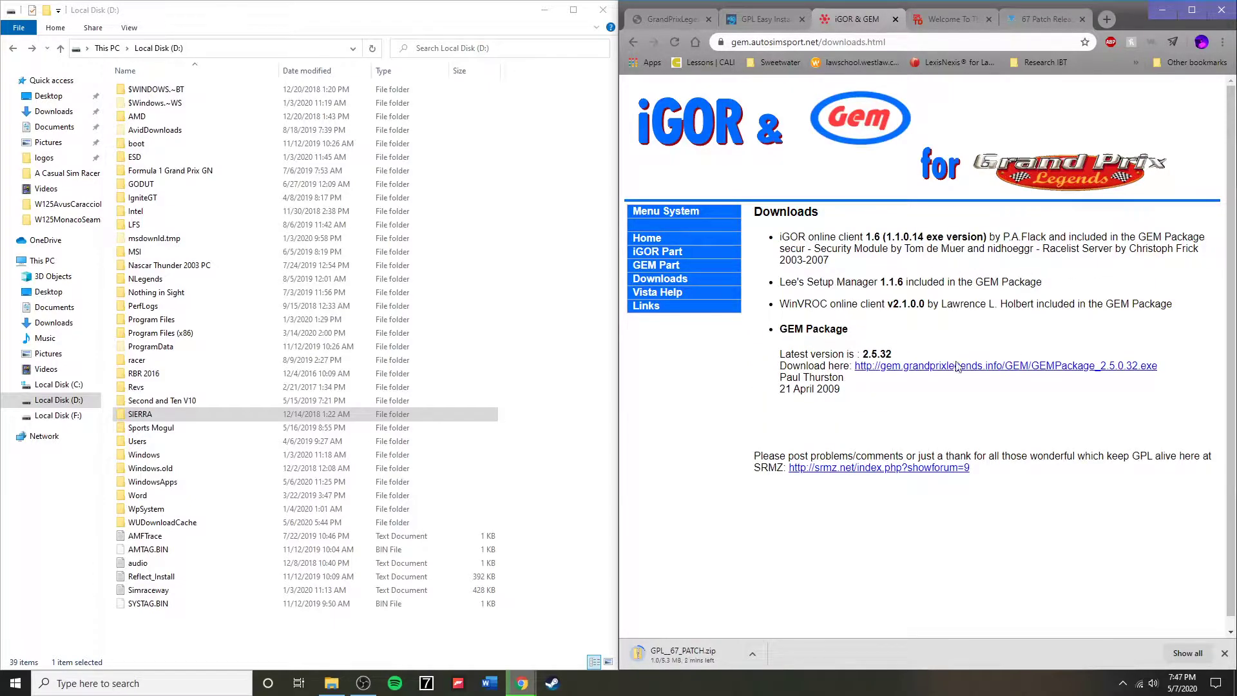
{"action": "right_click", "coordinate": [881, 373]}
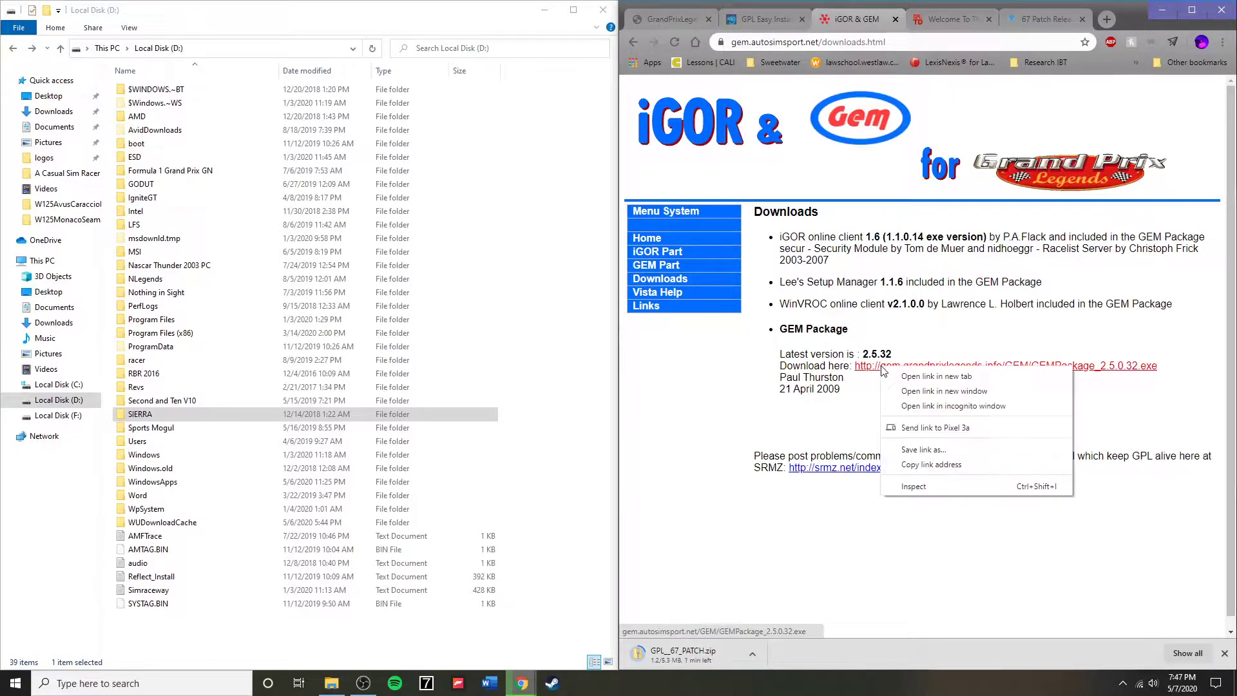
{"action": "left_click", "coordinate": [908, 374]}
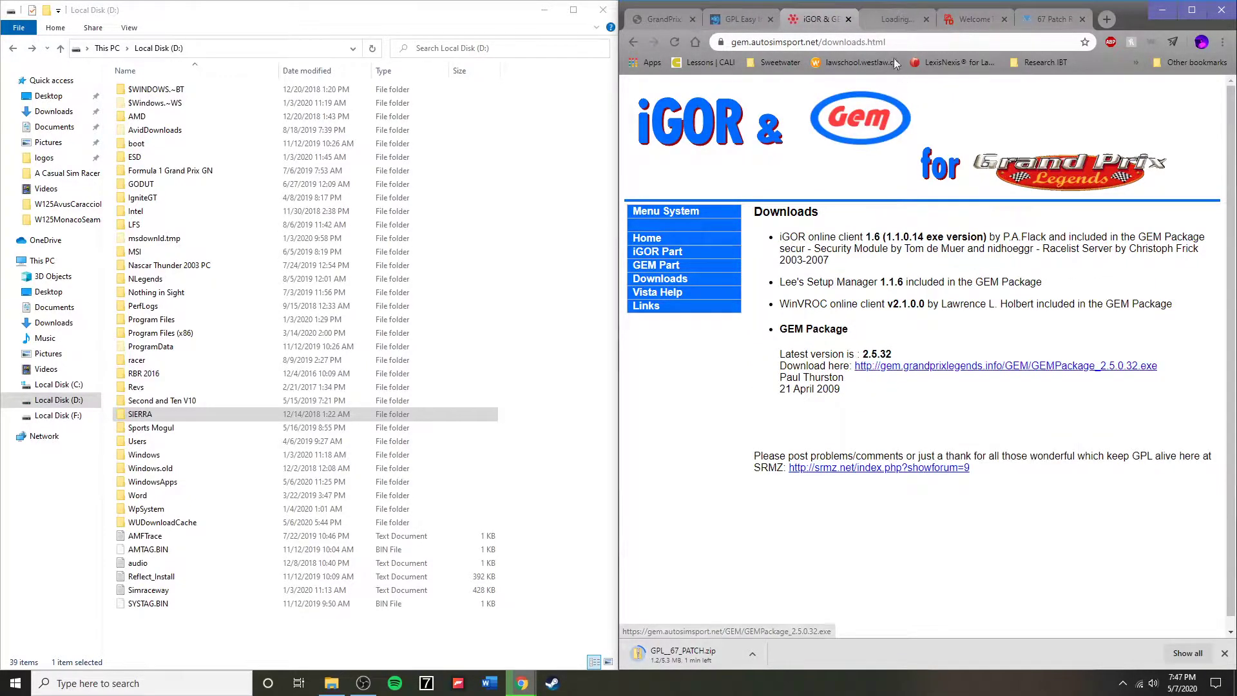
{"action": "left_click", "coordinate": [894, 17]}
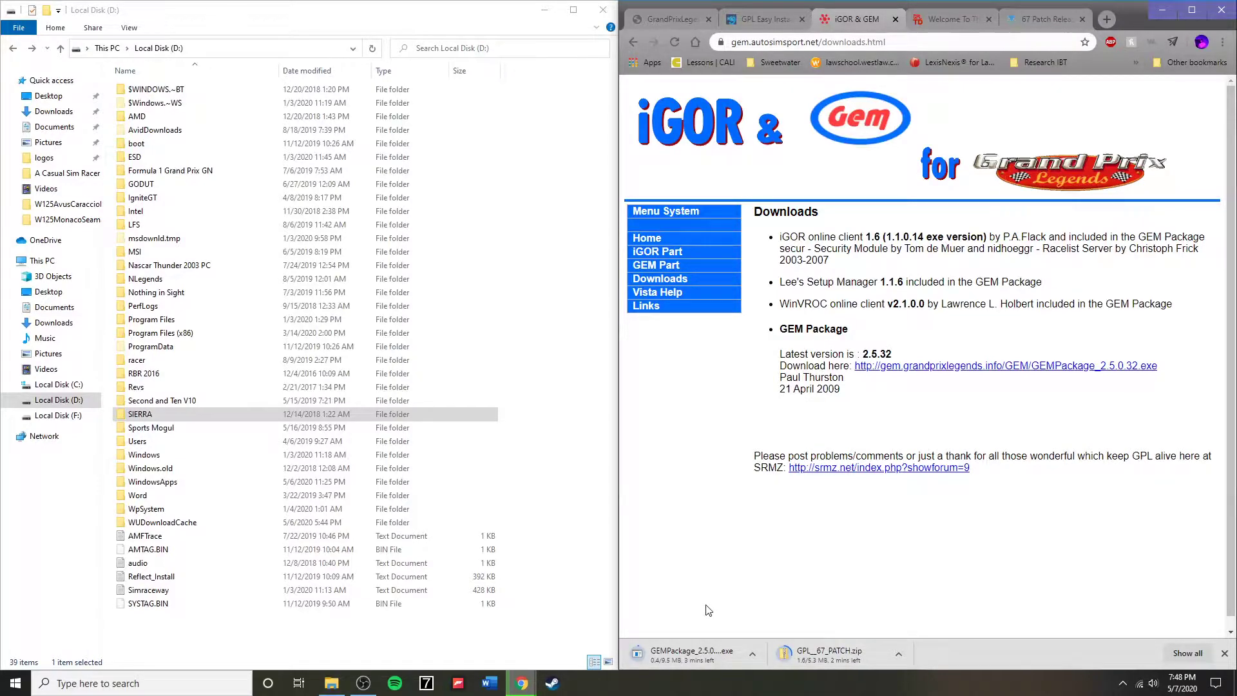
Read the GPLSecrets section 1.2 of the GPL Easy Installation Guide, including the iGOR racelist instructions.
{"action": "key", "text": "ctrl+shift+Tab"}
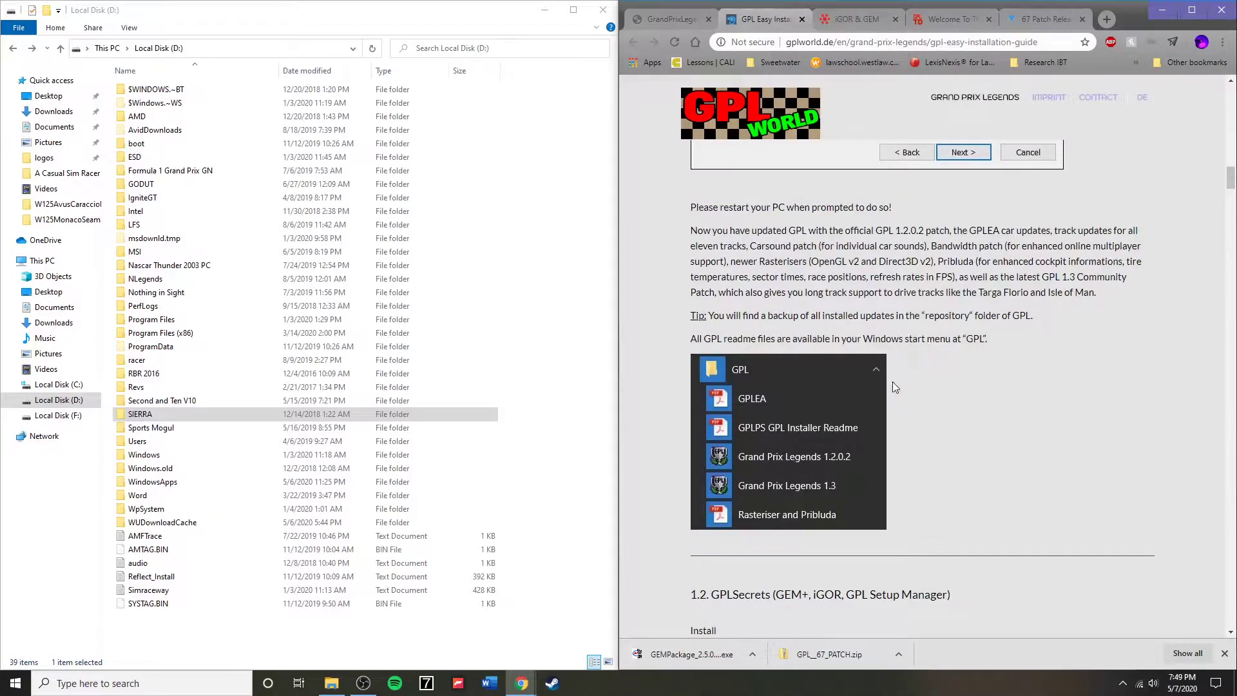
{"action": "scroll", "coordinate": [892, 381], "scroll_direction": "down", "scroll_amount": 4}
{"action": "scroll", "coordinate": [882, 378], "scroll_direction": "down", "scroll_amount": 4}
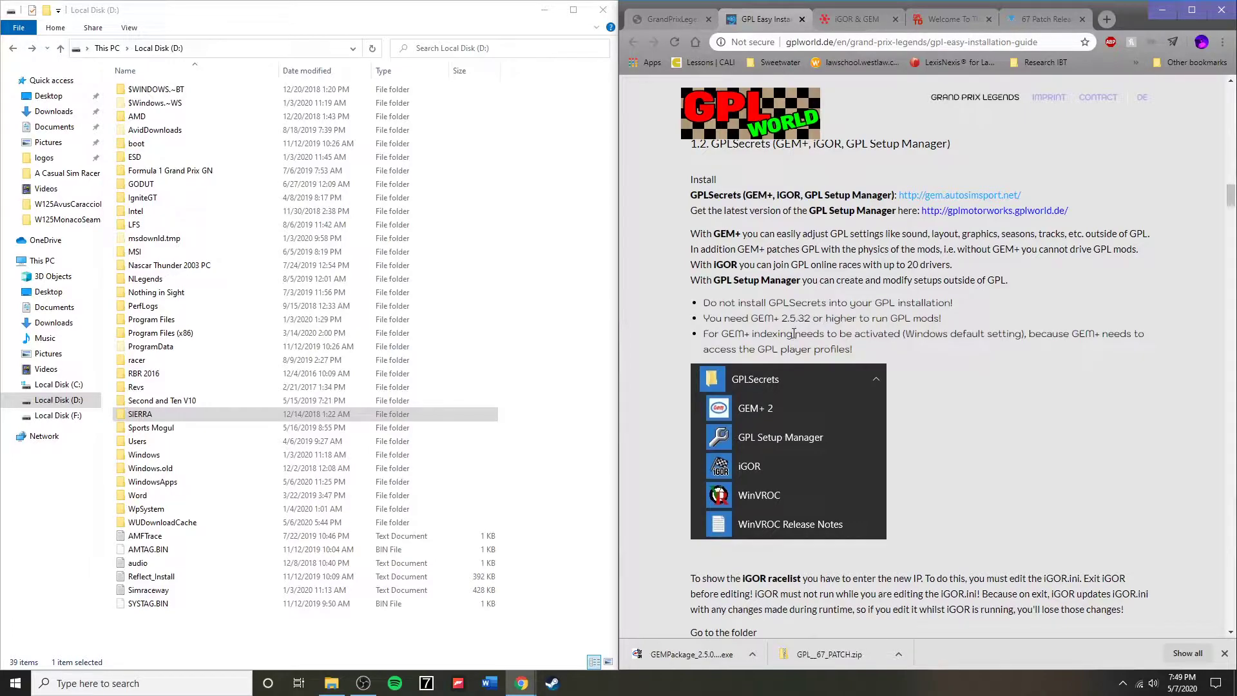
{"action": "scroll", "coordinate": [762, 363], "scroll_direction": "down", "scroll_amount": 2}
{"action": "scroll", "coordinate": [750, 371], "scroll_direction": "down", "scroll_amount": 3}
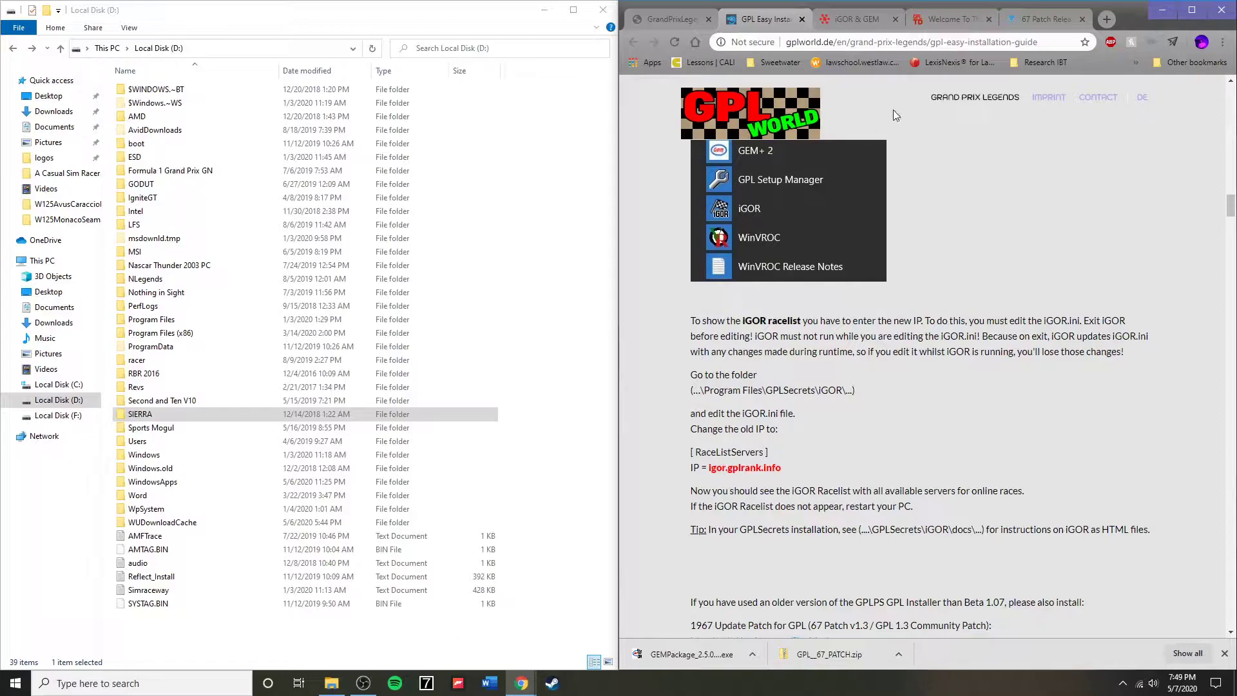
Launch the downloaded GEM Package installer, accepting D:\Program Files (x86)\GPL 2004 DEMO as the GPL directory and the prefilled iGOR chat names.
{"action": "left_click", "coordinate": [656, 652]}
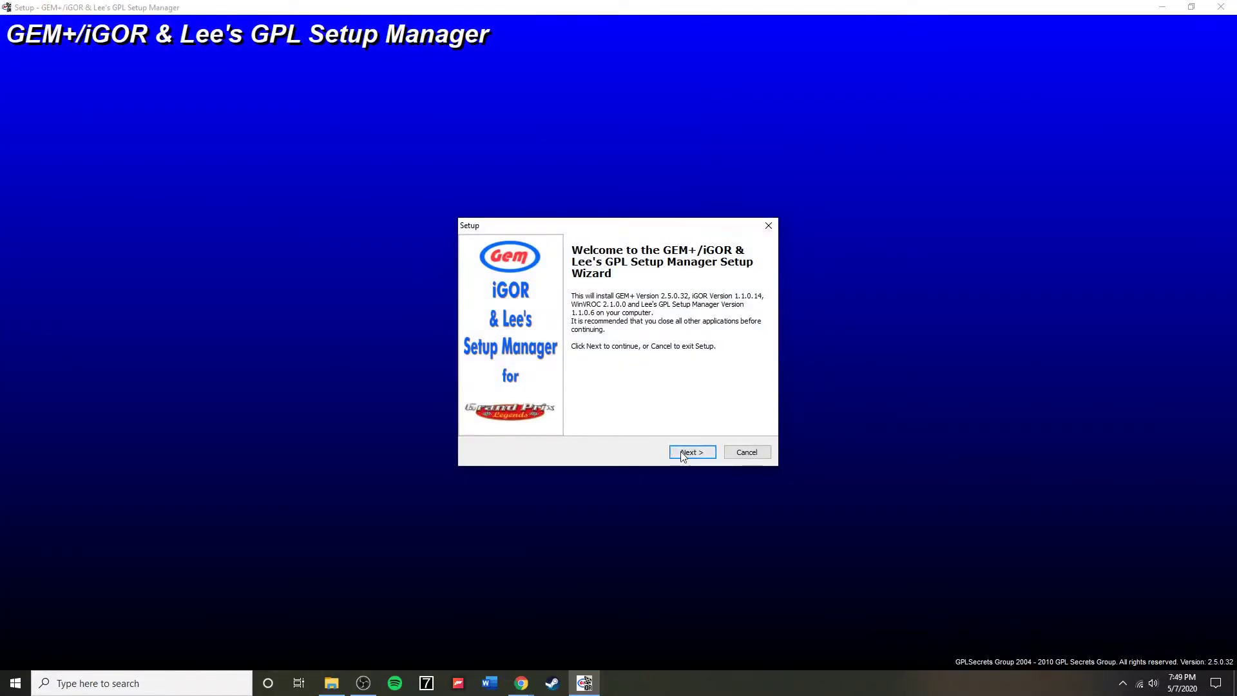
{"action": "left_click", "coordinate": [685, 455]}
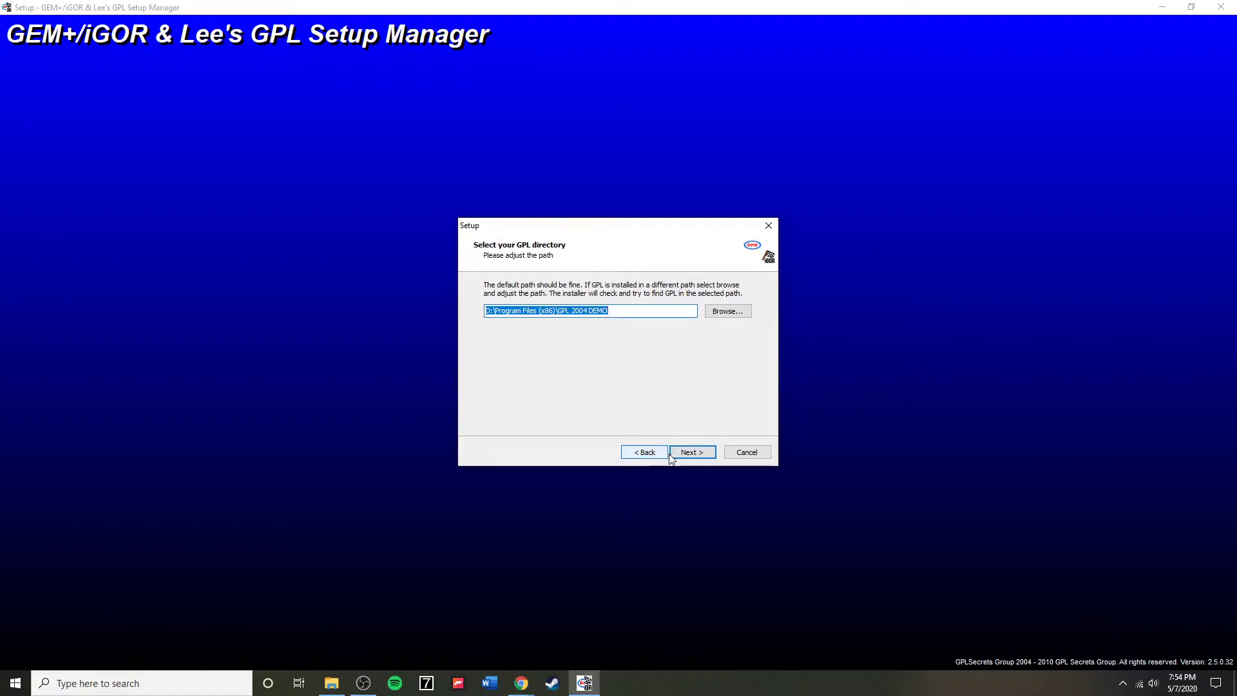
{"action": "left_click", "coordinate": [688, 455]}
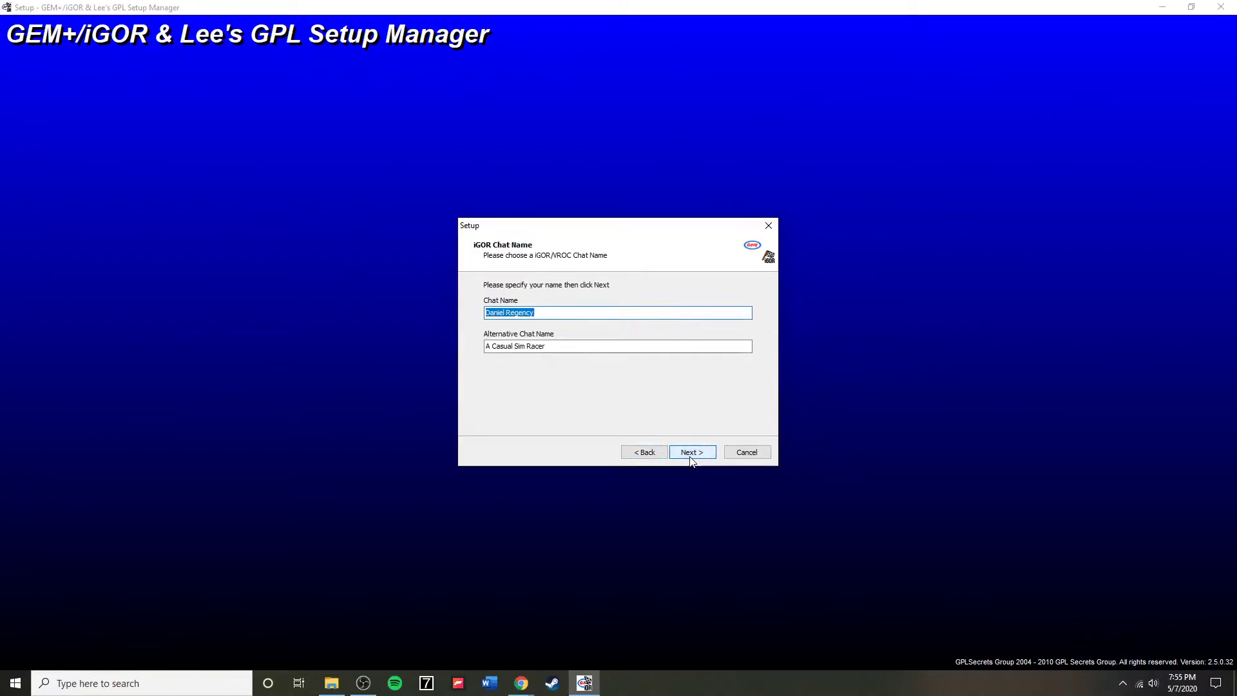
{"action": "left_click", "coordinate": [690, 454]}
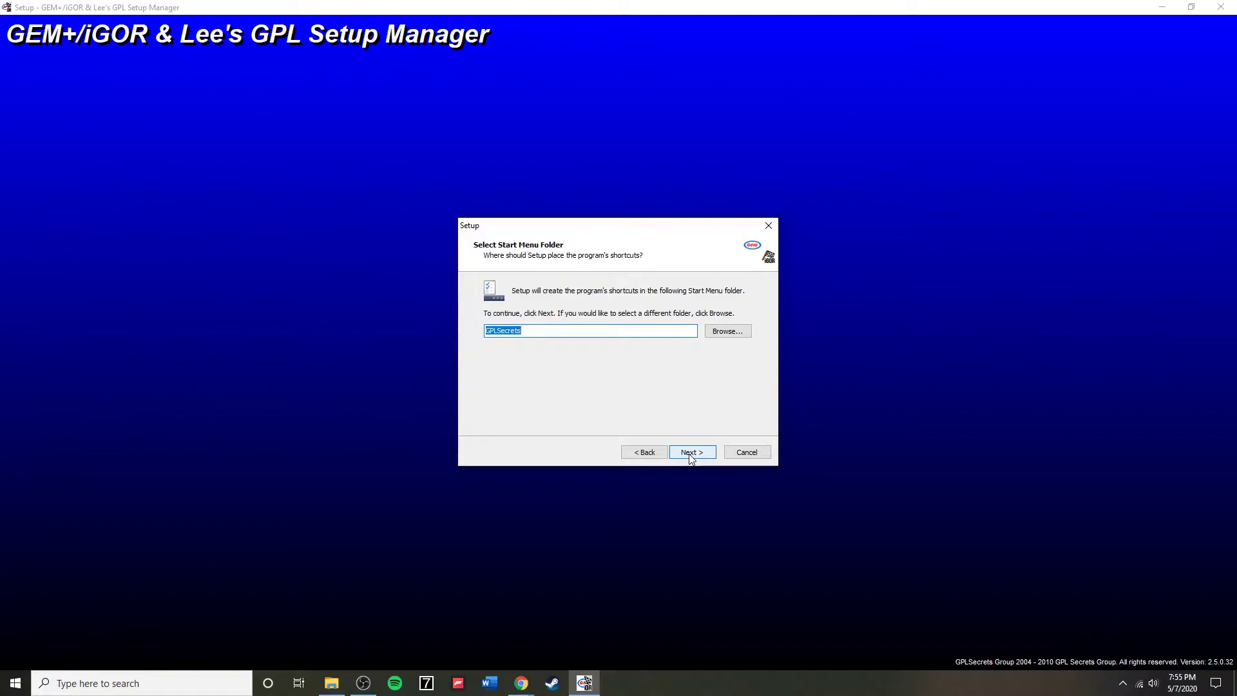
Install the GEM package with the GPLSecrets Start Menu folder, desktop icons and program group, then finish setup and close its Readme.
{"action": "left_click", "coordinate": [691, 455]}
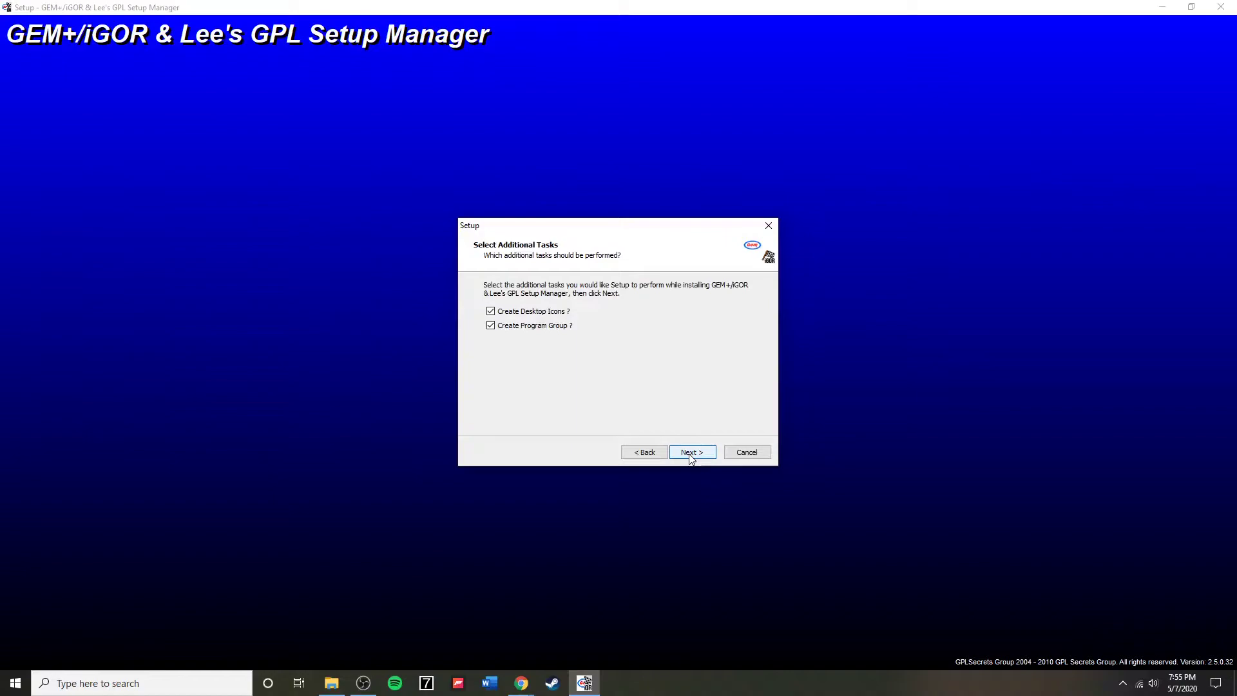
{"action": "left_click", "coordinate": [691, 455]}
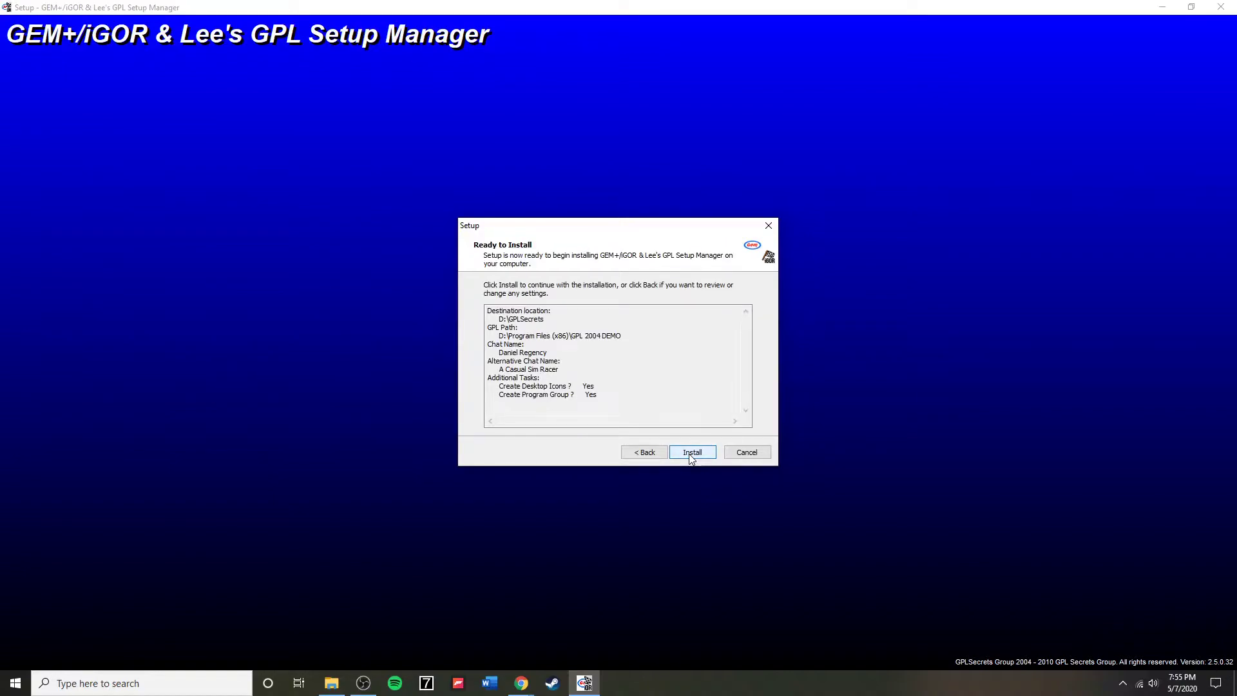
{"action": "left_click", "coordinate": [692, 452]}
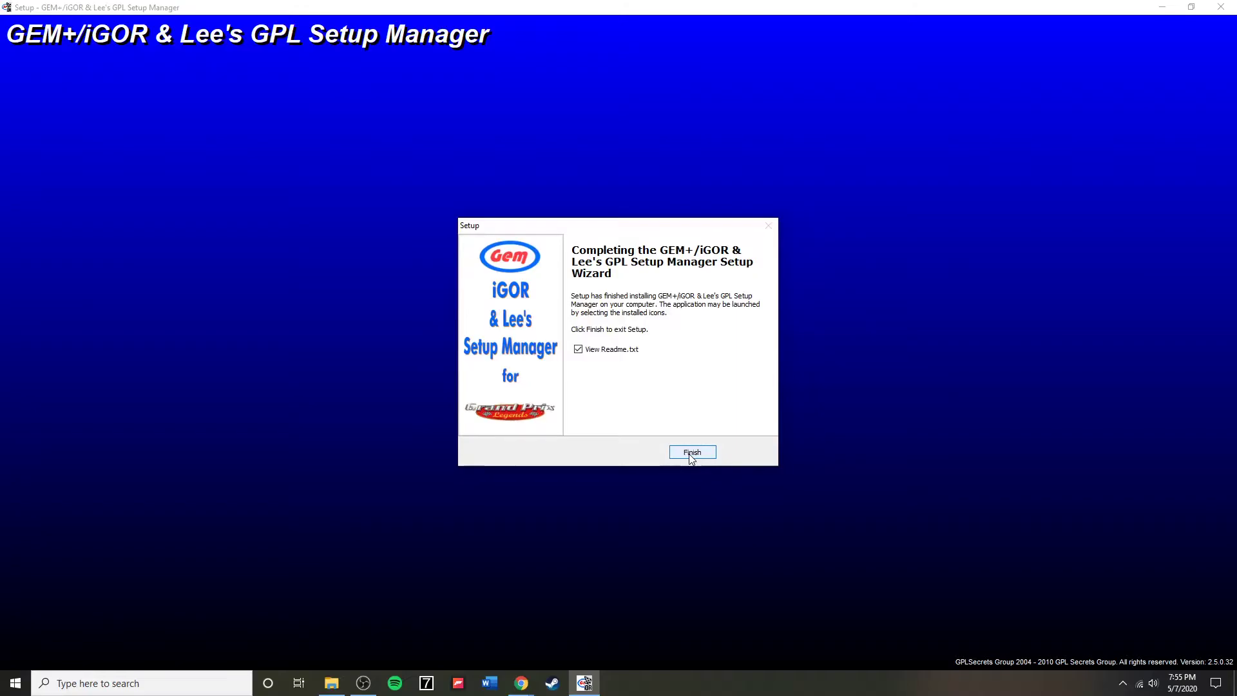
{"action": "left_click", "coordinate": [690, 453]}
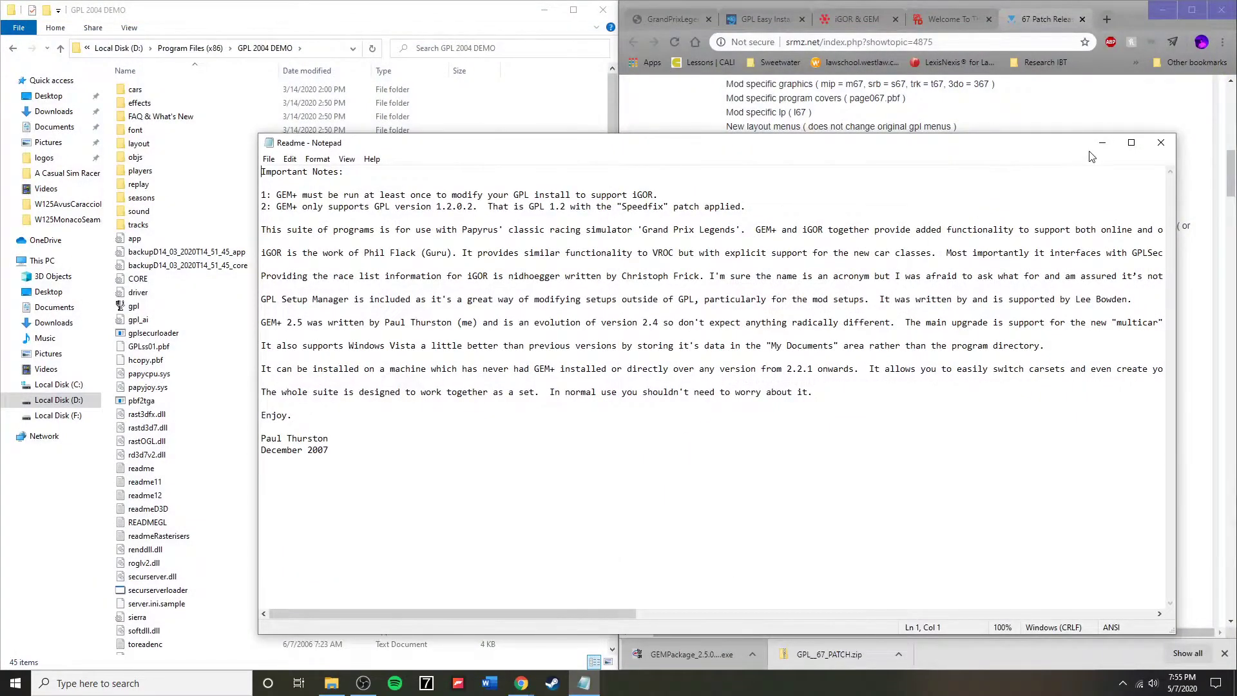
{"action": "left_click", "coordinate": [1160, 143]}
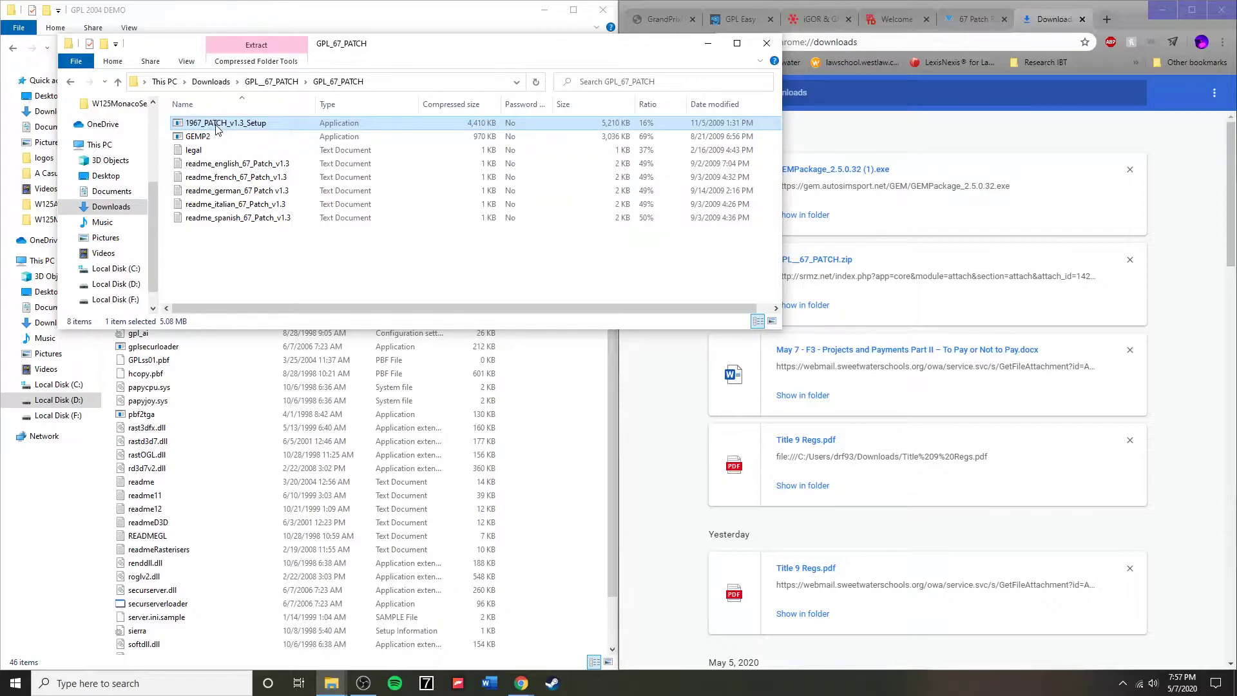
Run 1967_PATCH_v1.3_Setup without extracting the archive and proceed in English to the choice of destination location.
{"action": "double_click", "coordinate": [217, 126]}
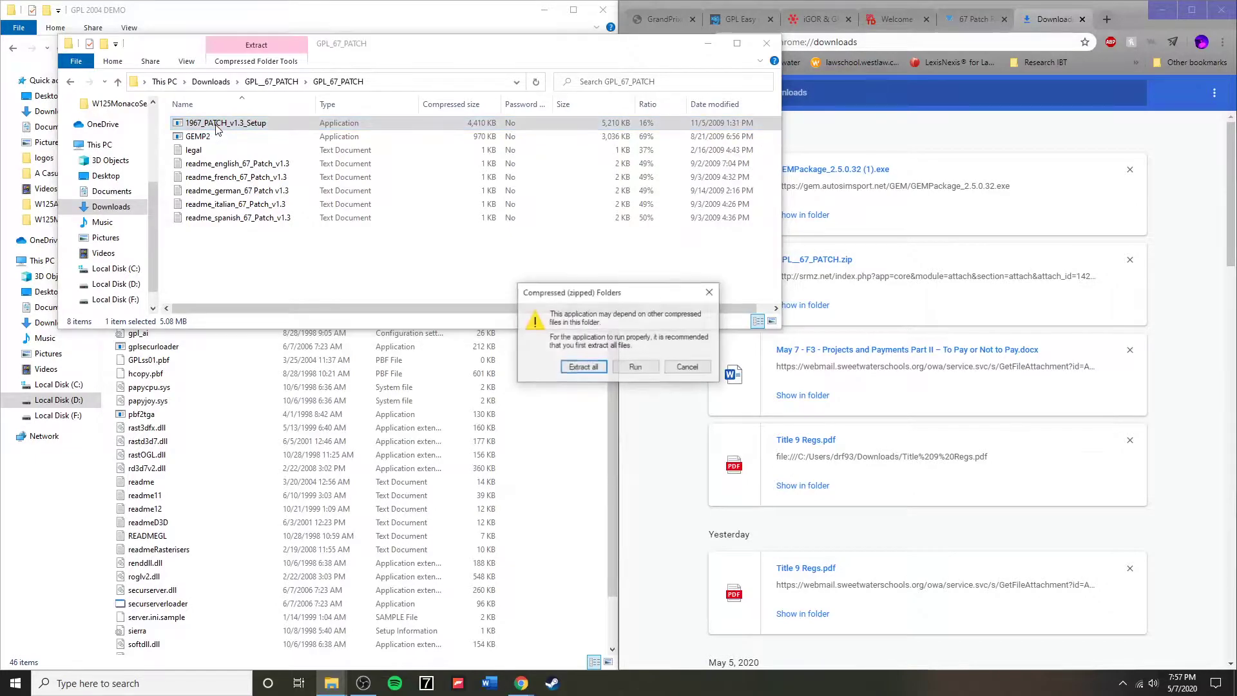
{"action": "left_click", "coordinate": [636, 367]}
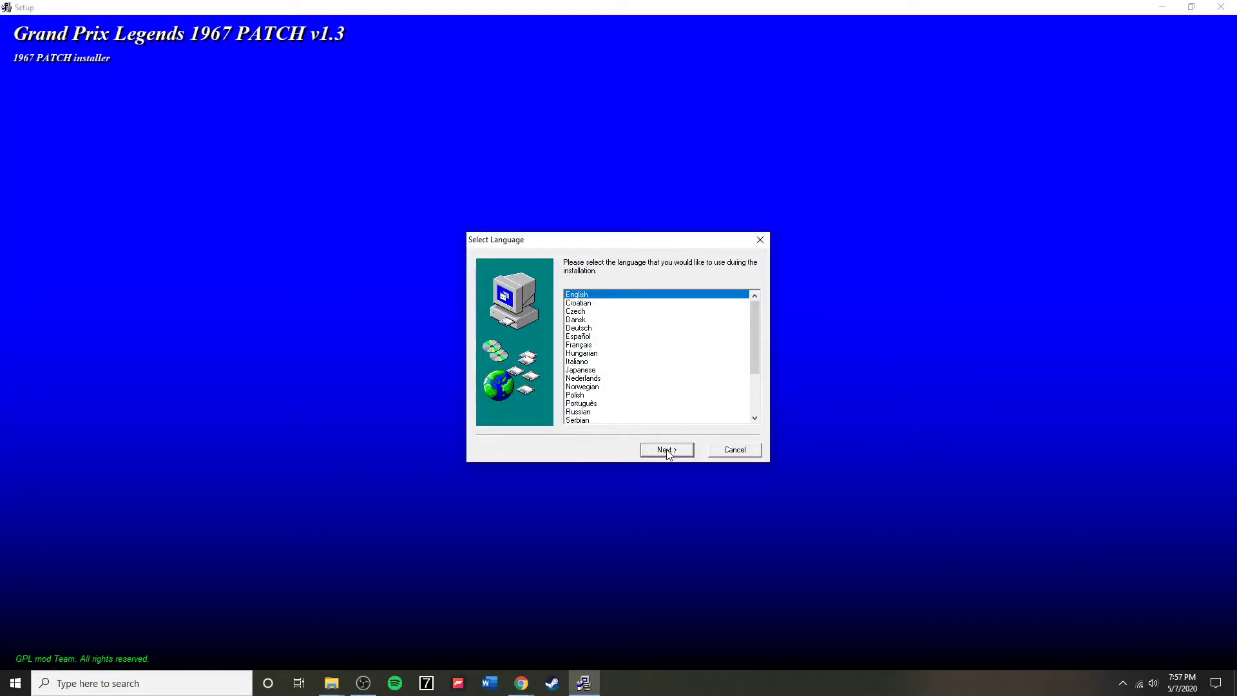
{"action": "left_click", "coordinate": [667, 450]}
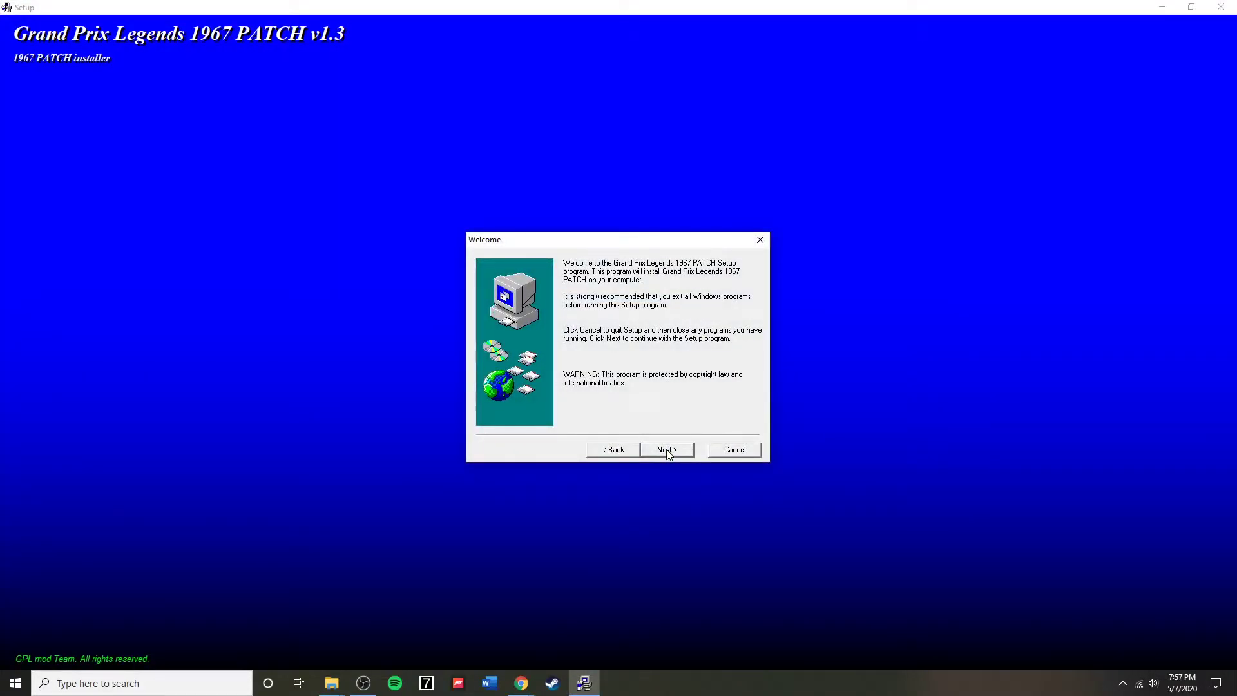
{"action": "left_click", "coordinate": [667, 450]}
{"action": "left_click", "coordinate": [666, 451]}
{"action": "left_click", "coordinate": [667, 450]}
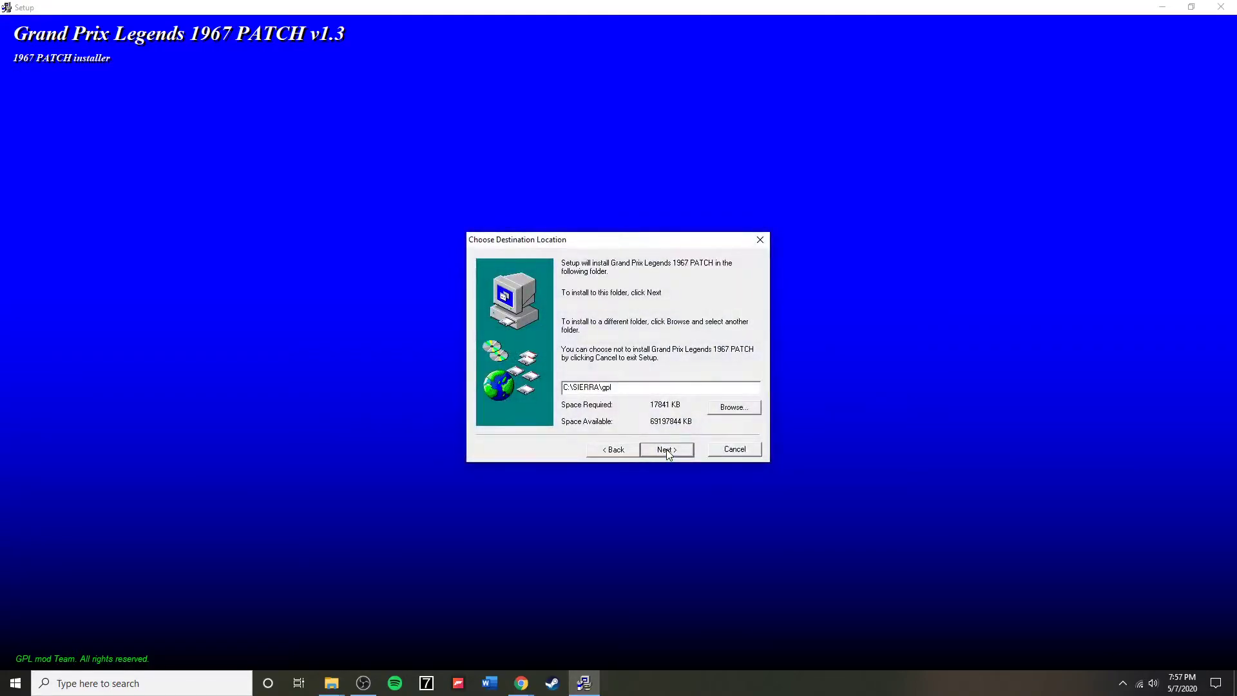
Set the 1967 patch's installation folder to D:\Program Files (x86)\GPL 2004 DEMO.
{"action": "left_click", "coordinate": [722, 413]}
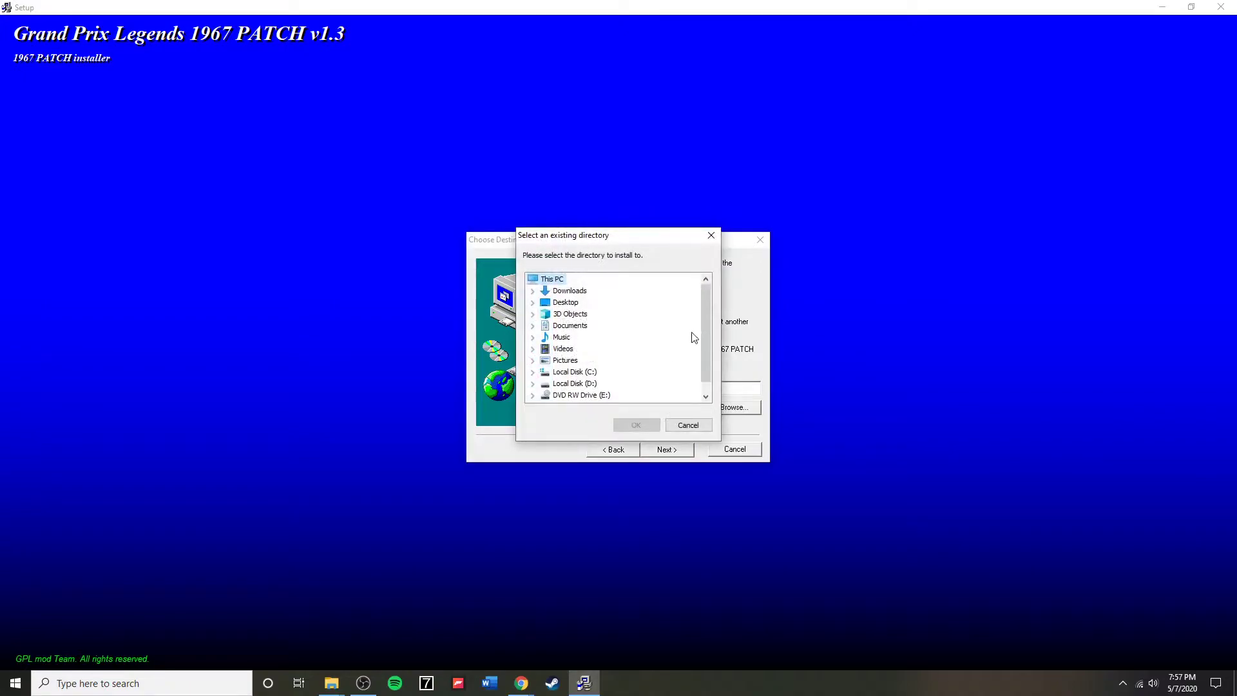
{"action": "left_click_drag", "start_coordinate": [708, 324], "coordinate": [706, 342]}
{"action": "left_click", "coordinate": [565, 373]}
{"action": "left_click", "coordinate": [533, 373]}
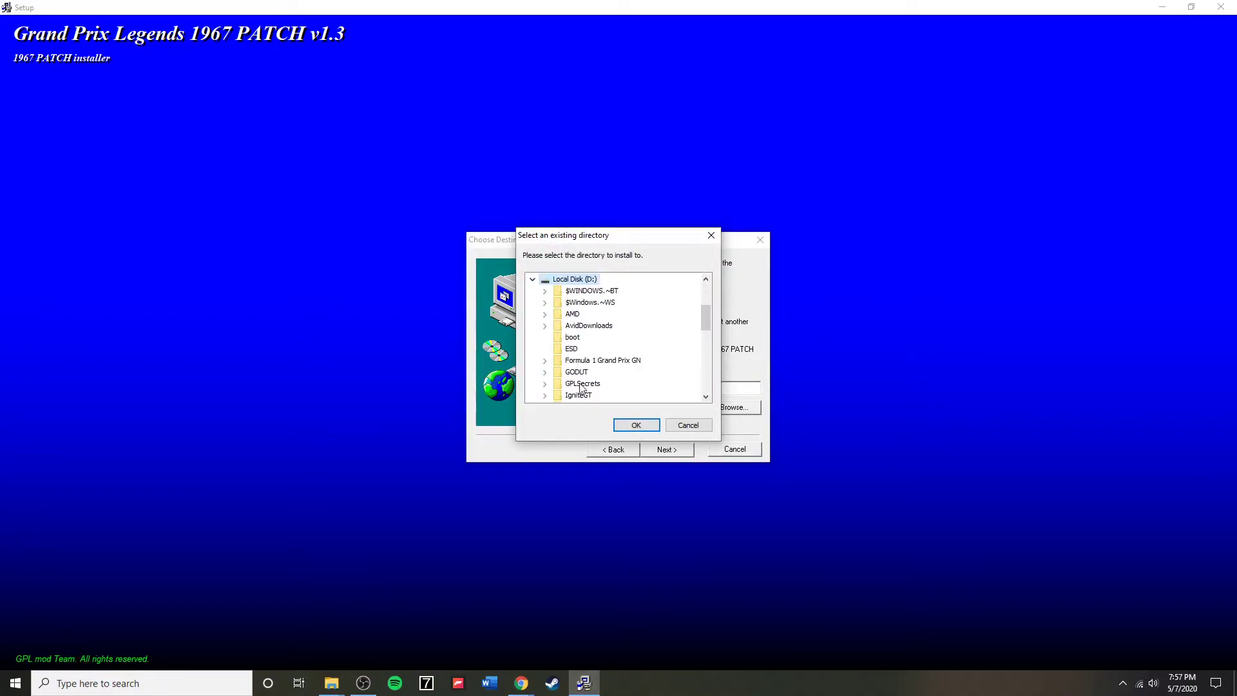
{"action": "scroll", "coordinate": [574, 389], "scroll_direction": "down", "scroll_amount": 4}
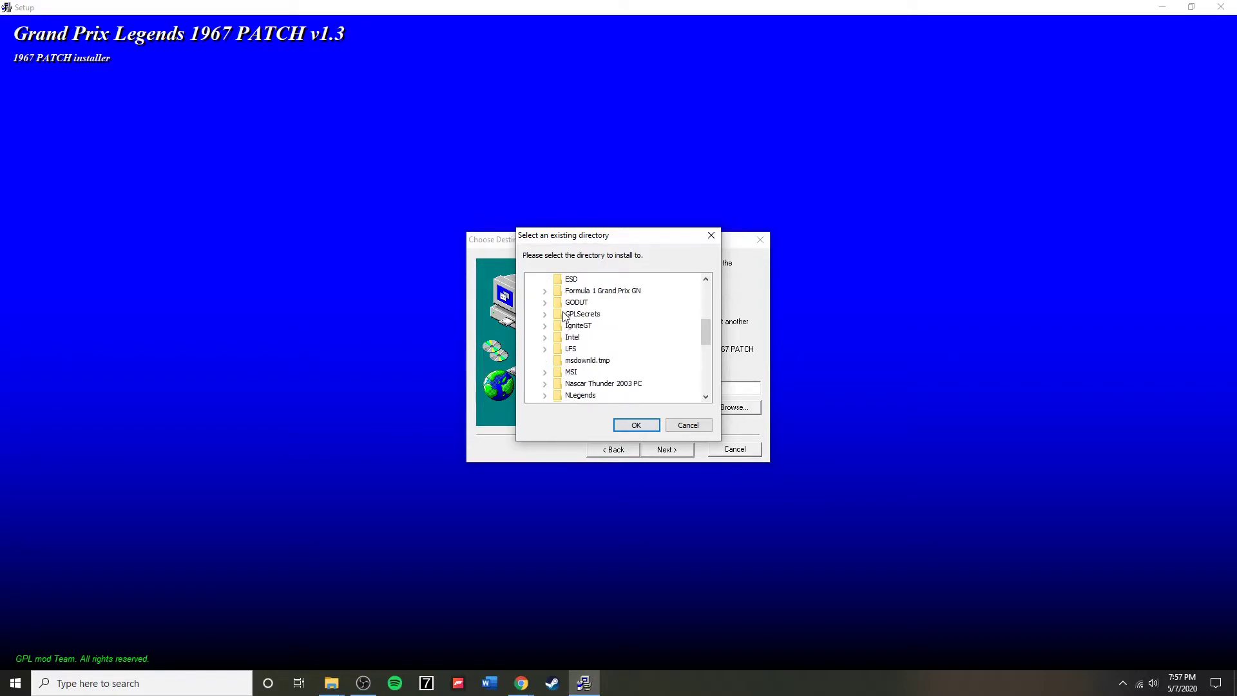
{"action": "left_click", "coordinate": [567, 315]}
{"action": "scroll", "coordinate": [569, 354], "scroll_direction": "up", "scroll_amount": 2}
{"action": "scroll", "coordinate": [569, 354], "scroll_direction": "down", "scroll_amount": 6}
{"action": "left_click", "coordinate": [544, 303]}
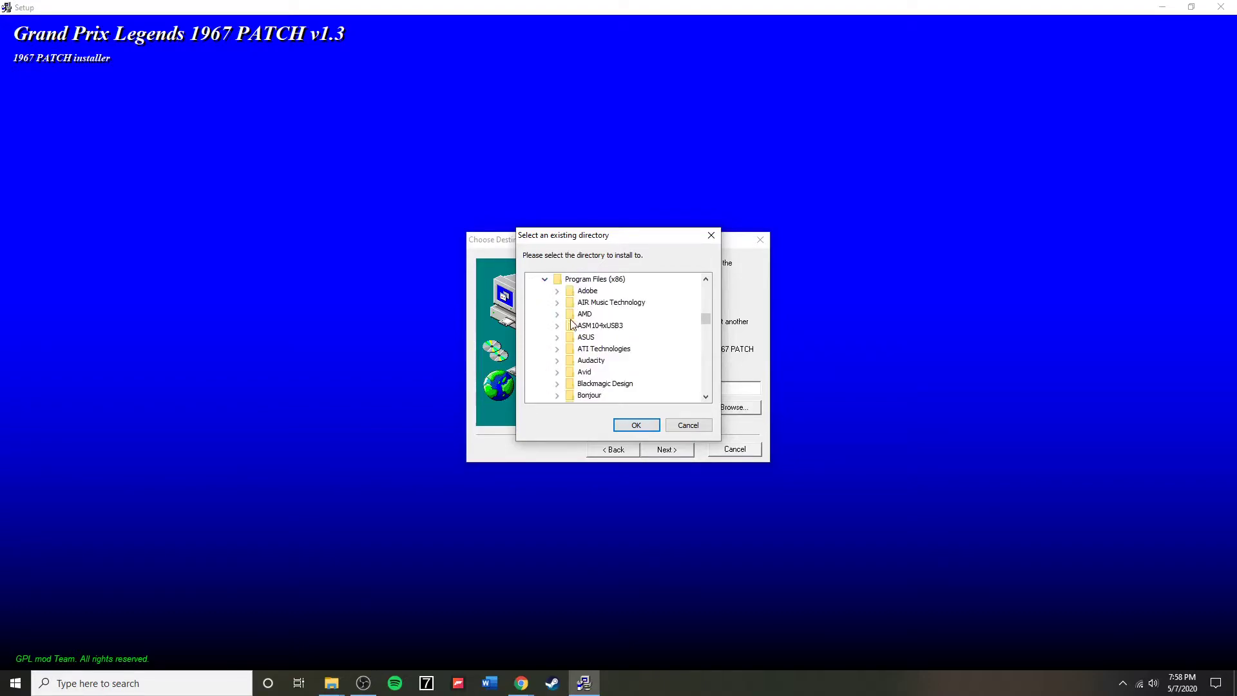
{"action": "scroll", "coordinate": [569, 361], "scroll_direction": "down", "scroll_amount": 3}
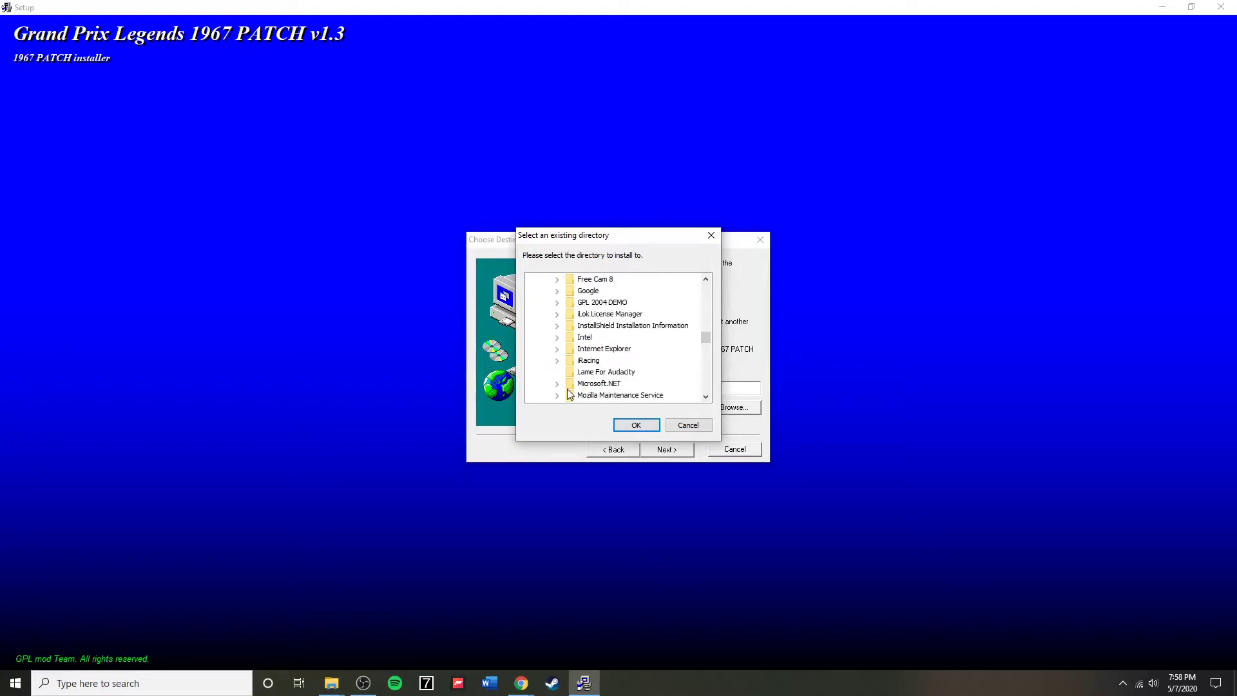
{"action": "left_click", "coordinate": [576, 302]}
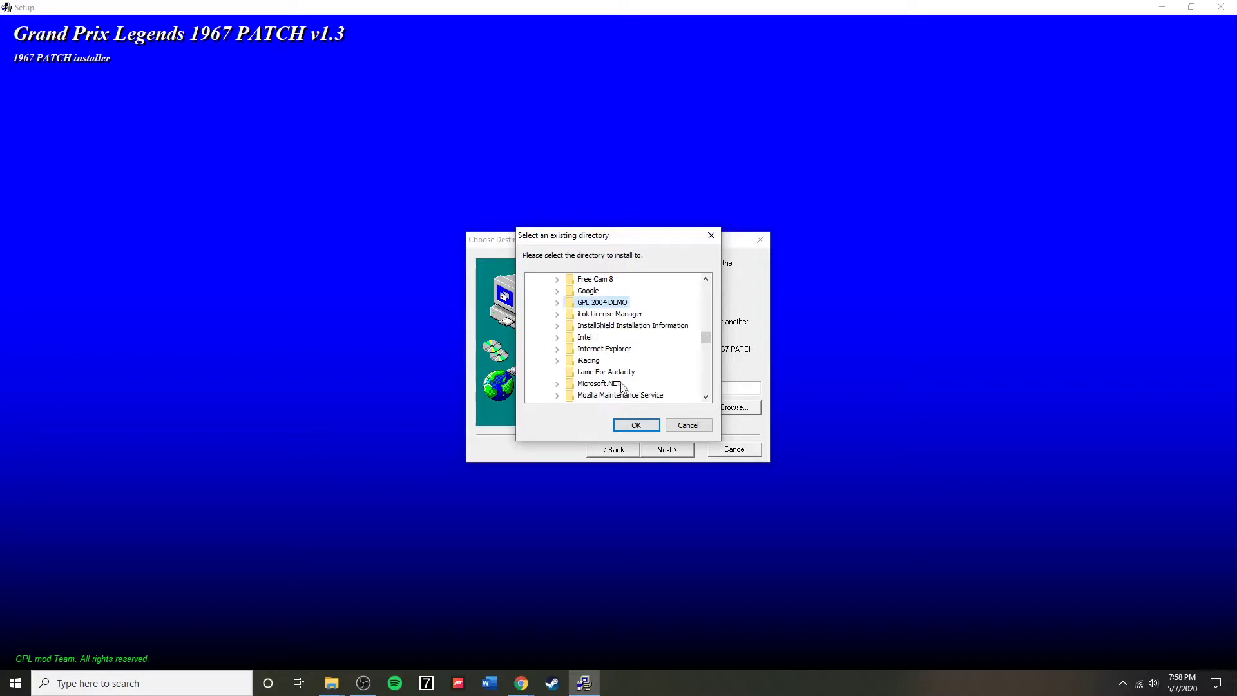
{"action": "left_click", "coordinate": [636, 426]}
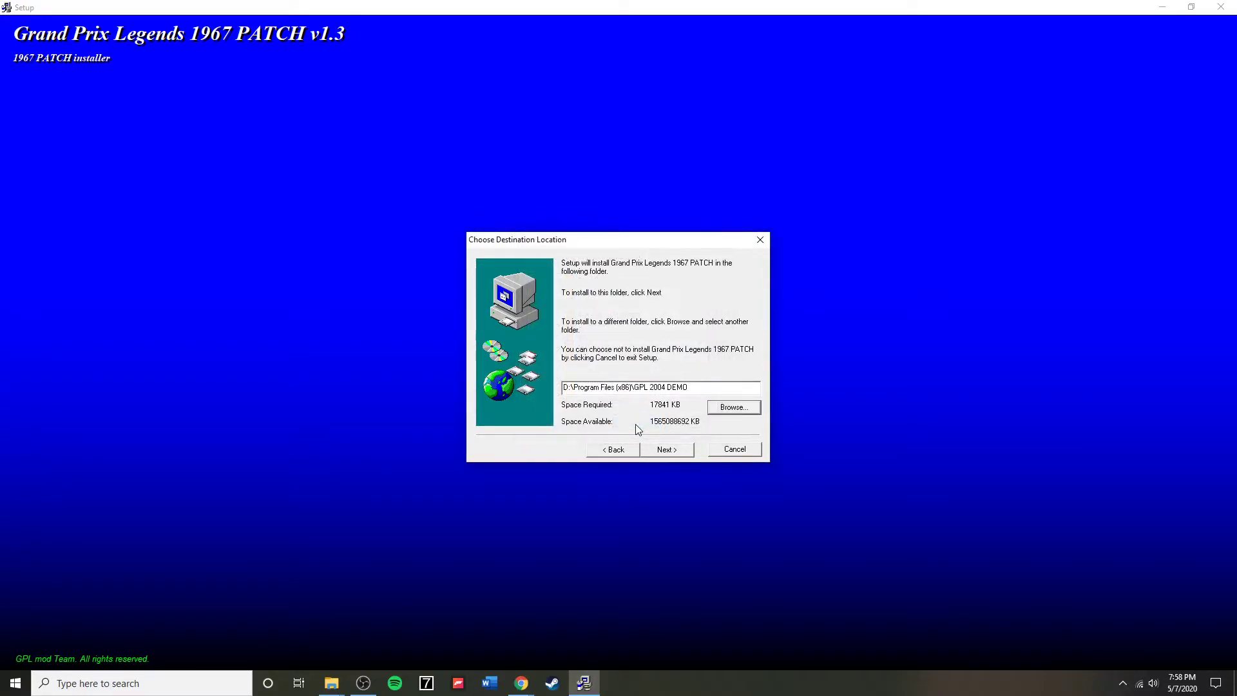
Install the 1967 patch into the chosen folder, finish the setup and dismiss its closing notice and Readme.
{"action": "left_click", "coordinate": [667, 451]}
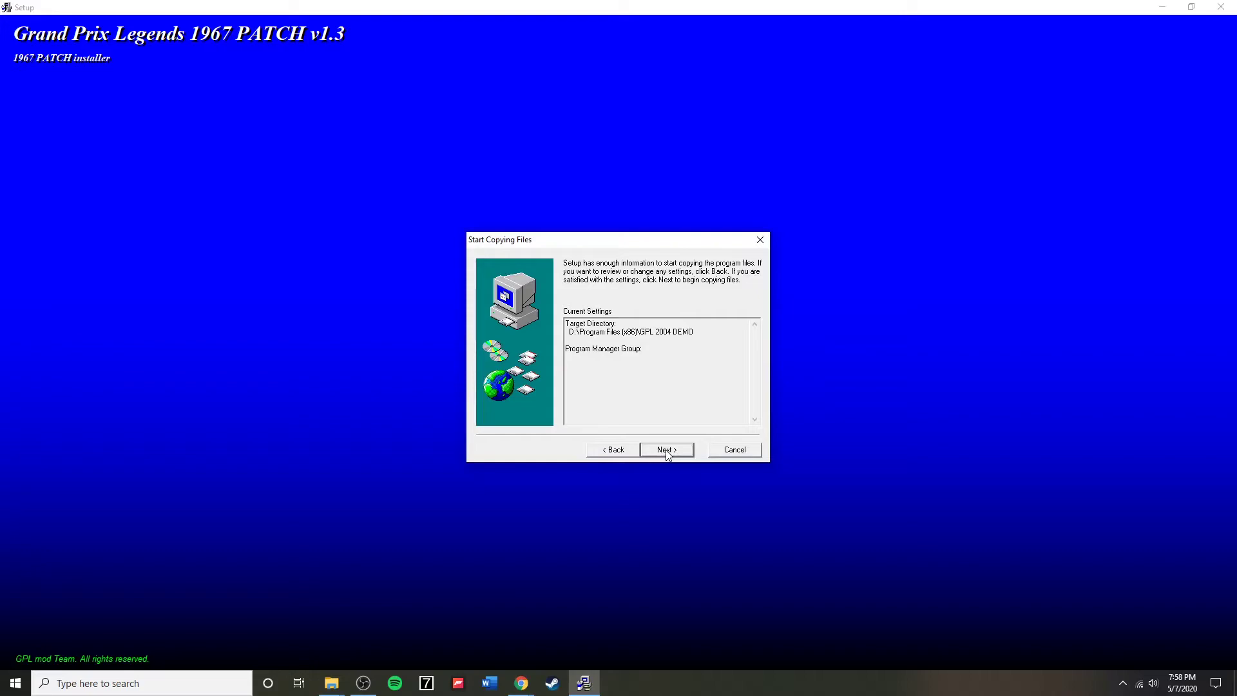
{"action": "left_click", "coordinate": [666, 450]}
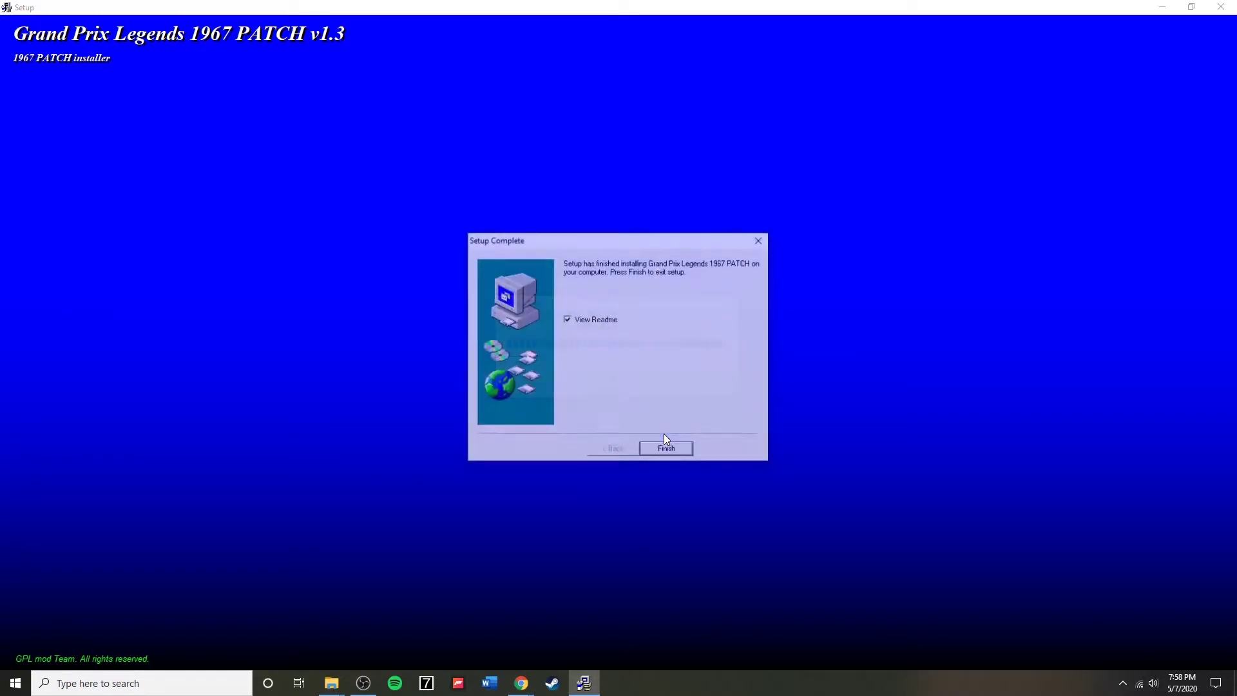
{"action": "left_click", "coordinate": [675, 447]}
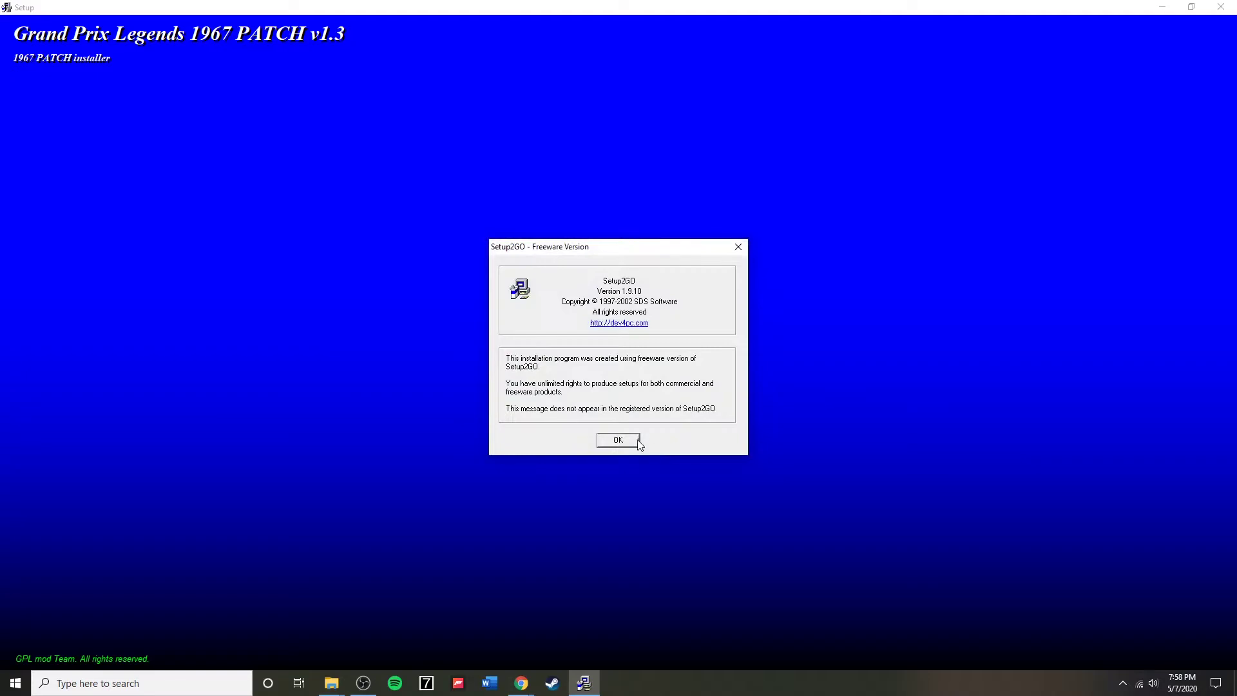
{"action": "left_click", "coordinate": [632, 439]}
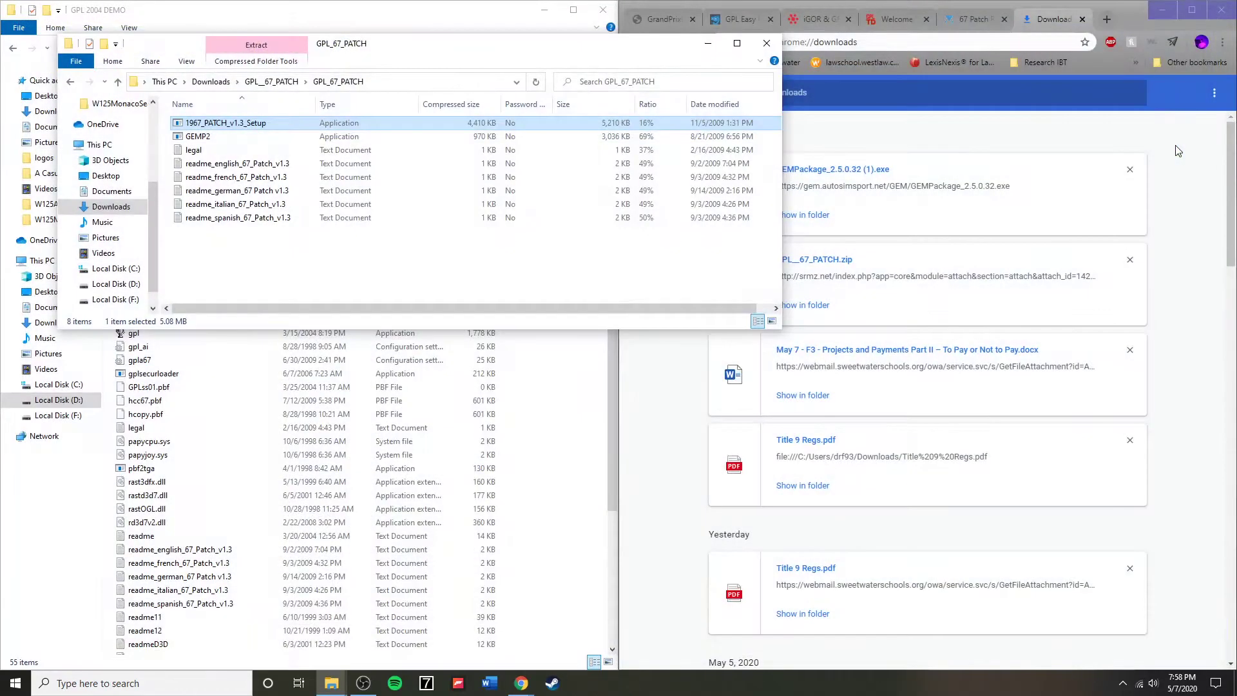
{"action": "left_click", "coordinate": [1161, 142]}
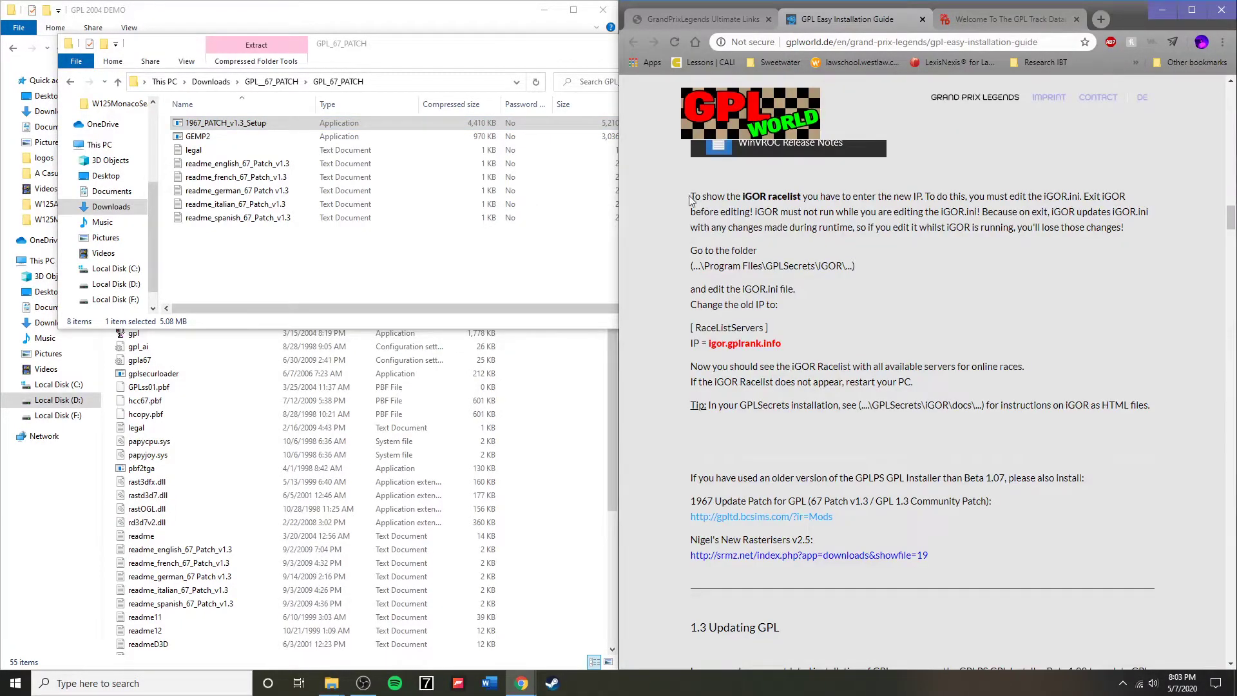
Highlight the guide's iGOR racelist instructions on changing the RaceListServers IP in iGOR.ini, then clear the selection.
{"action": "left_click_drag", "start_coordinate": [691, 200], "coordinate": [818, 340]}
{"action": "left_click", "coordinate": [786, 360]}
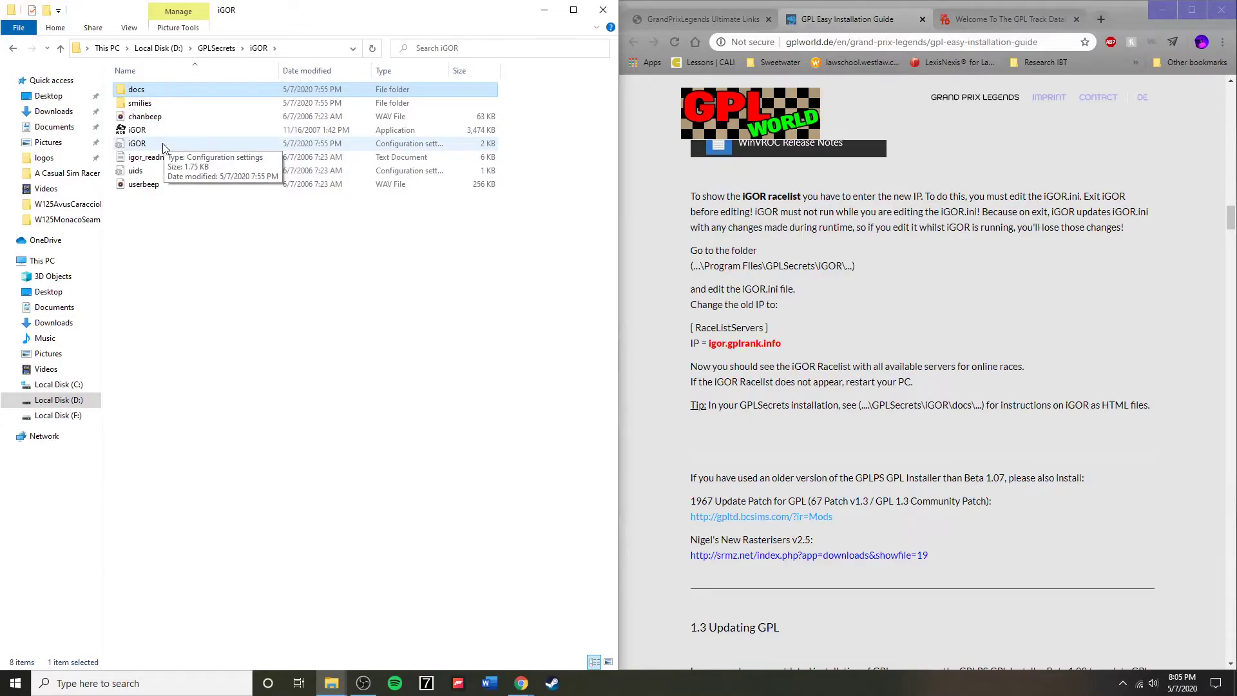
Change the RaceListServers IP in the iGOR configuration settings file to igor.gplrank.info, save the file and close it.
{"action": "left_click", "coordinate": [163, 148]}
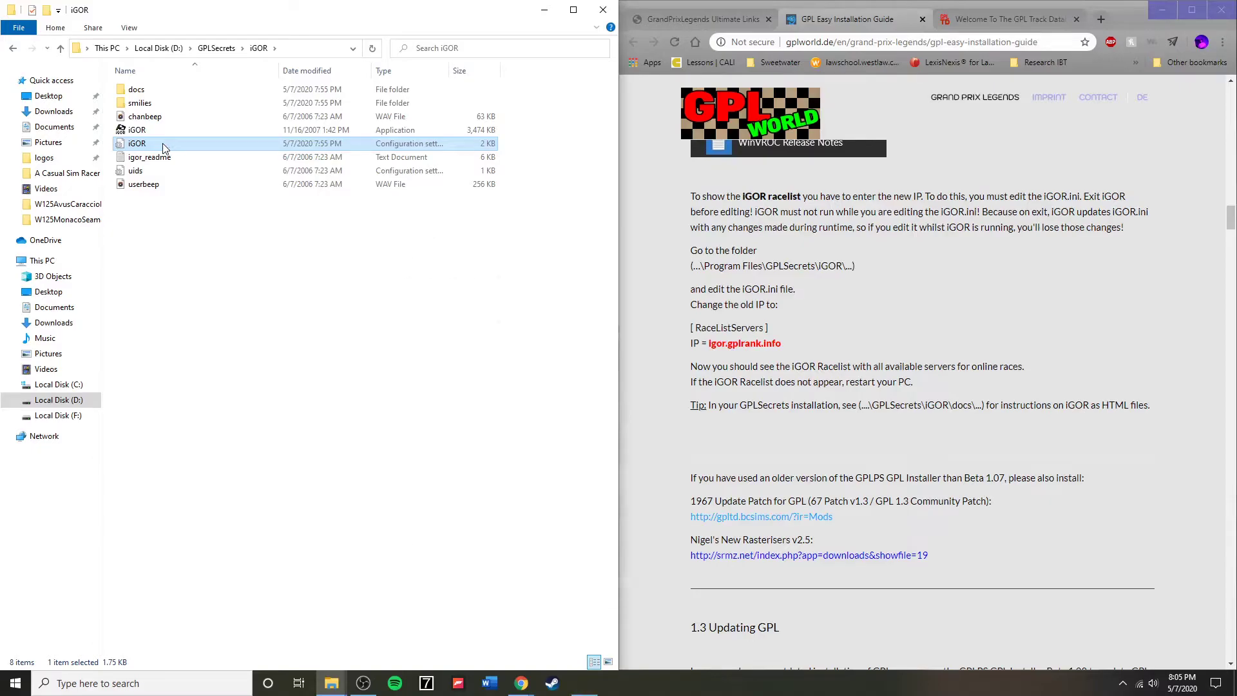
{"action": "double_click", "coordinate": [164, 148]}
{"action": "left_click_drag", "start_coordinate": [458, 149], "coordinate": [3, 218]}
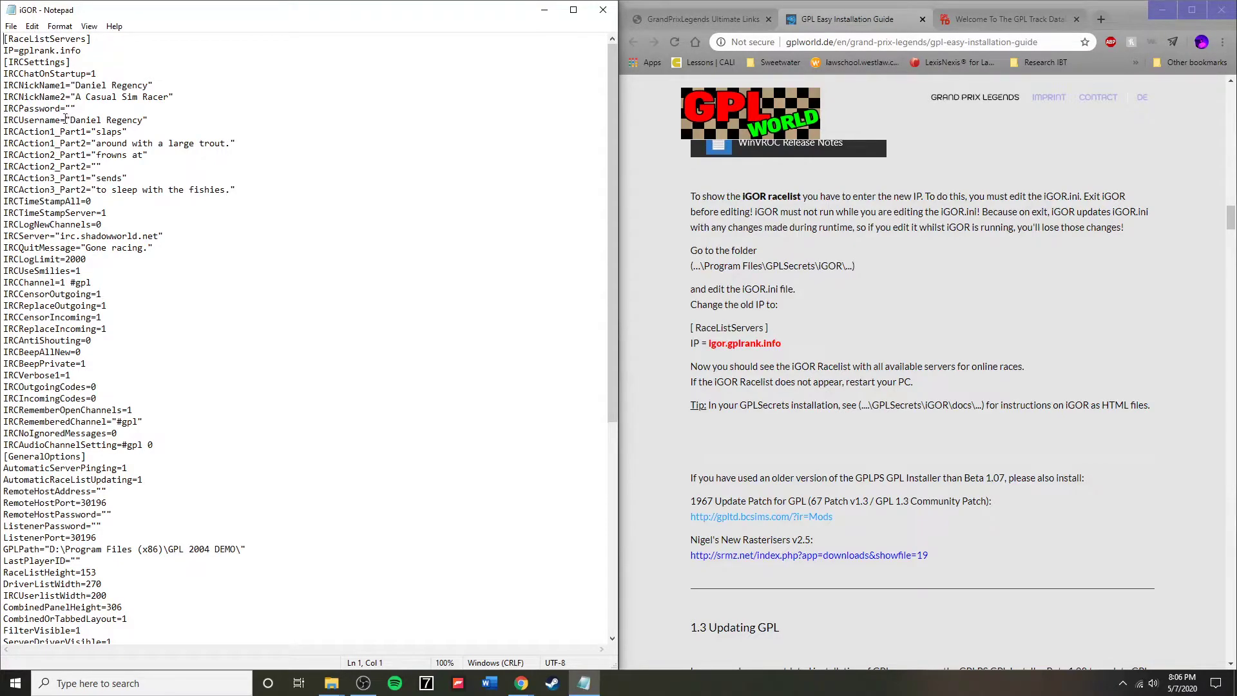
{"action": "left_click_drag", "start_coordinate": [83, 50], "coordinate": [22, 55]}
{"action": "type", "text": "igor.gpl"}
{"action": "left_click", "coordinate": [11, 25]}
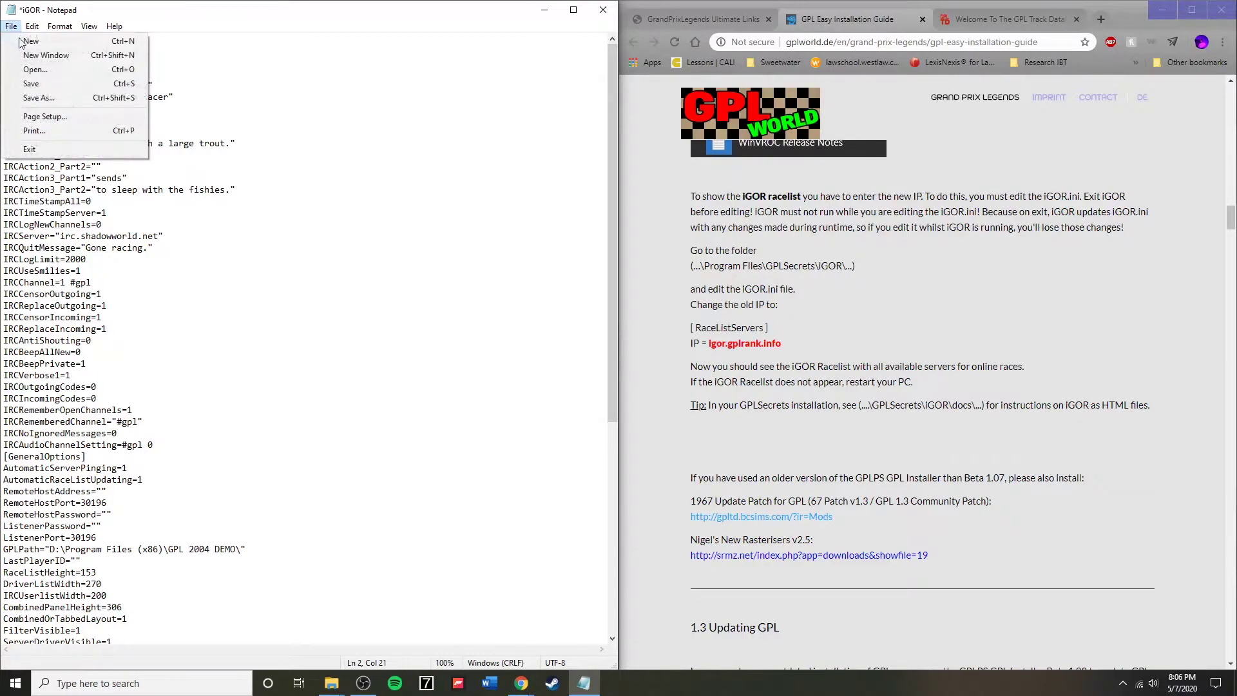
{"action": "left_click", "coordinate": [35, 83]}
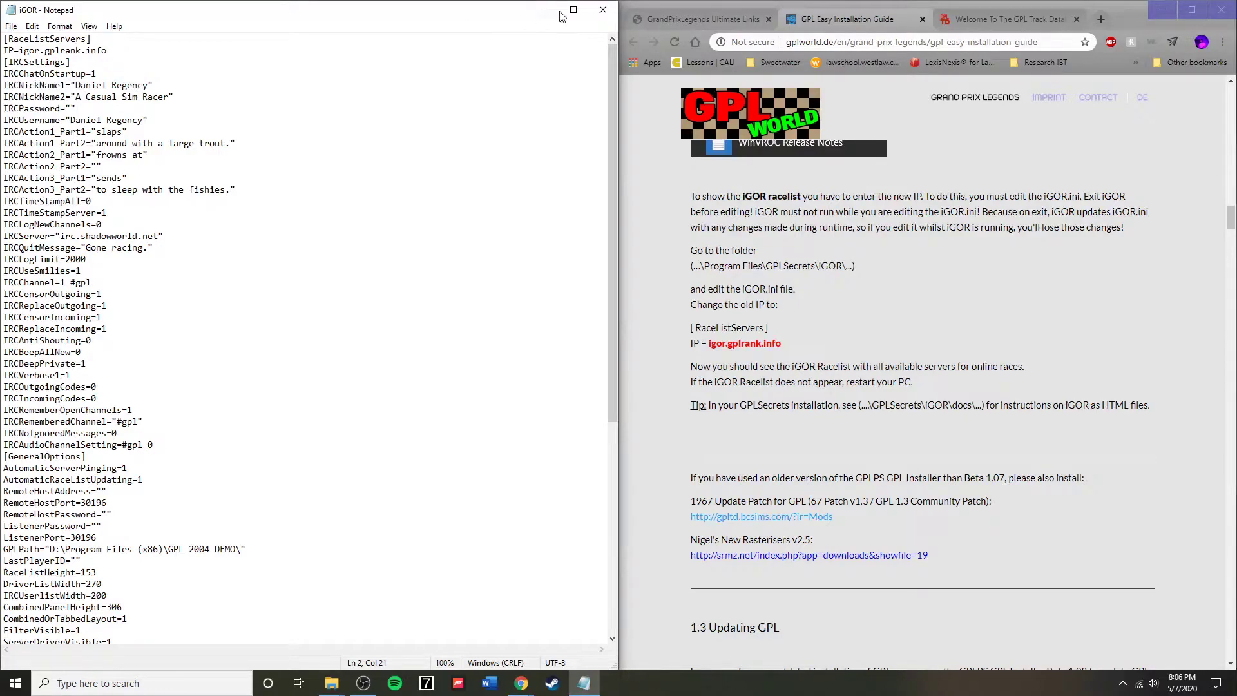
{"action": "left_click", "coordinate": [592, 11]}
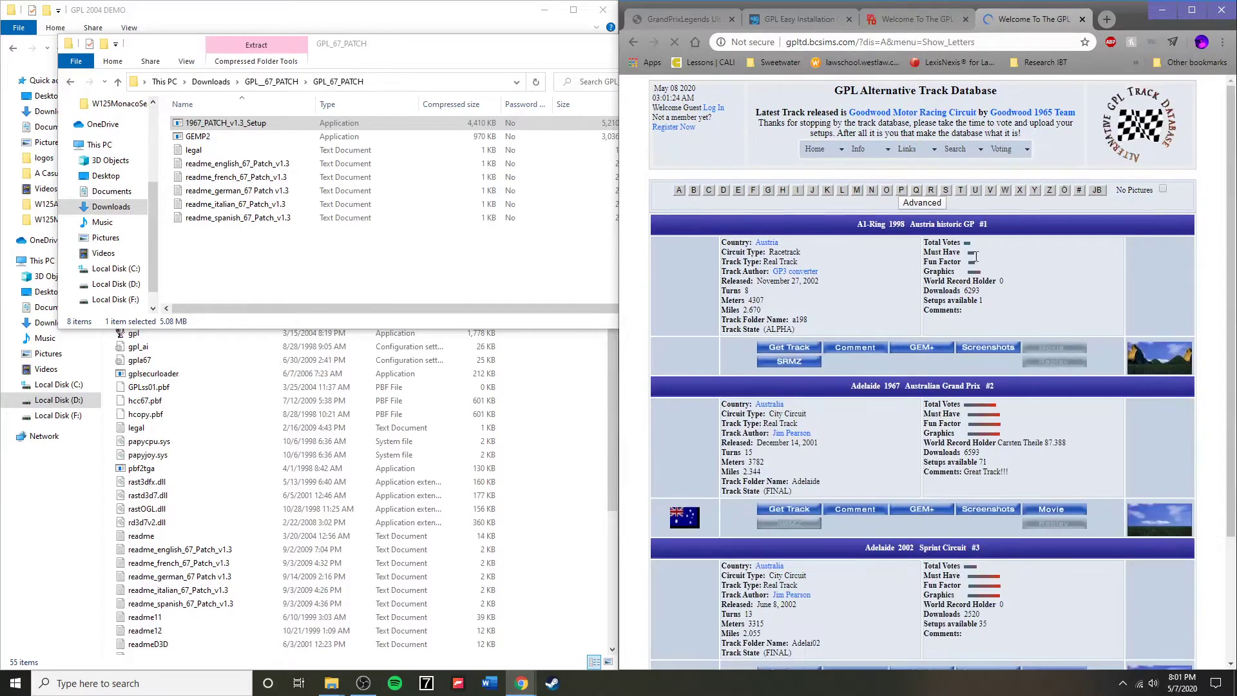
Browse the GPL Alternative Track Database's list of tracks beginning with A, examining the track details and available downloads.
{"action": "mouse_move", "coordinate": [1231, 136]}
{"action": "left_mouse_down"}
{"action": "mouse_move", "coordinate": [1228, 175]}
{"action": "mouse_move", "coordinate": [1234, 137]}
{"action": "left_mouse_up"}
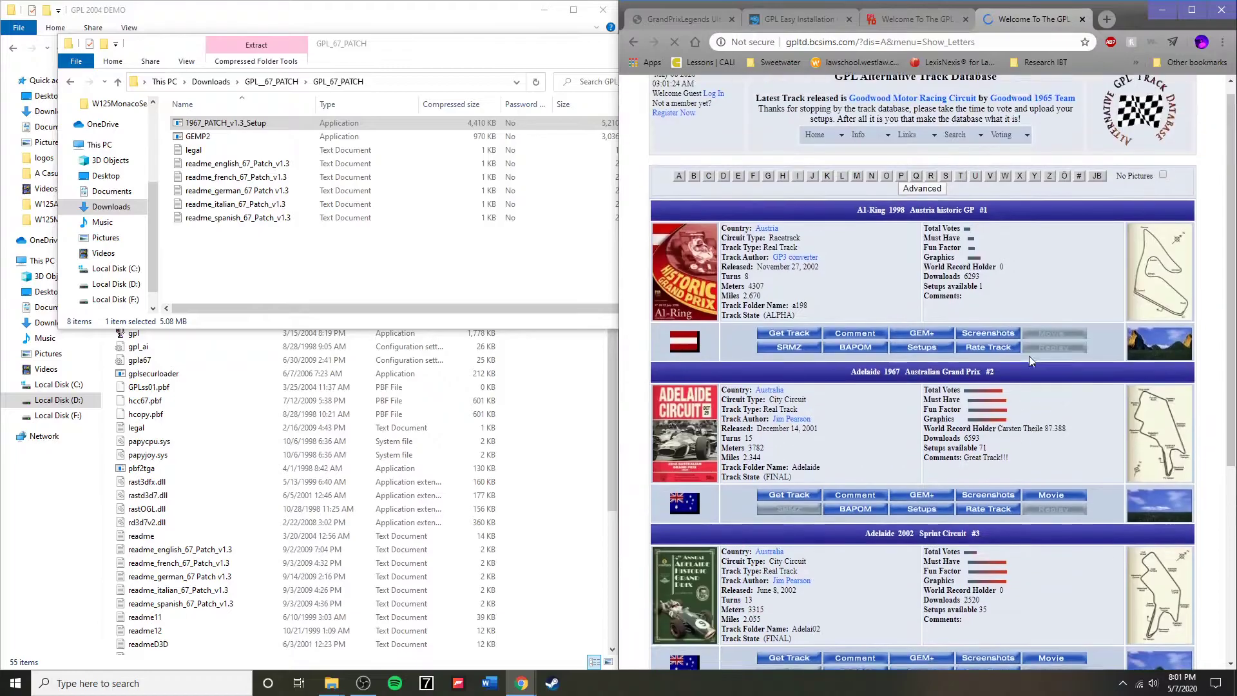
{"action": "scroll", "coordinate": [1030, 355], "scroll_direction": "down", "scroll_amount": 10}
{"action": "scroll", "coordinate": [1023, 361], "scroll_direction": "down", "scroll_amount": 5}
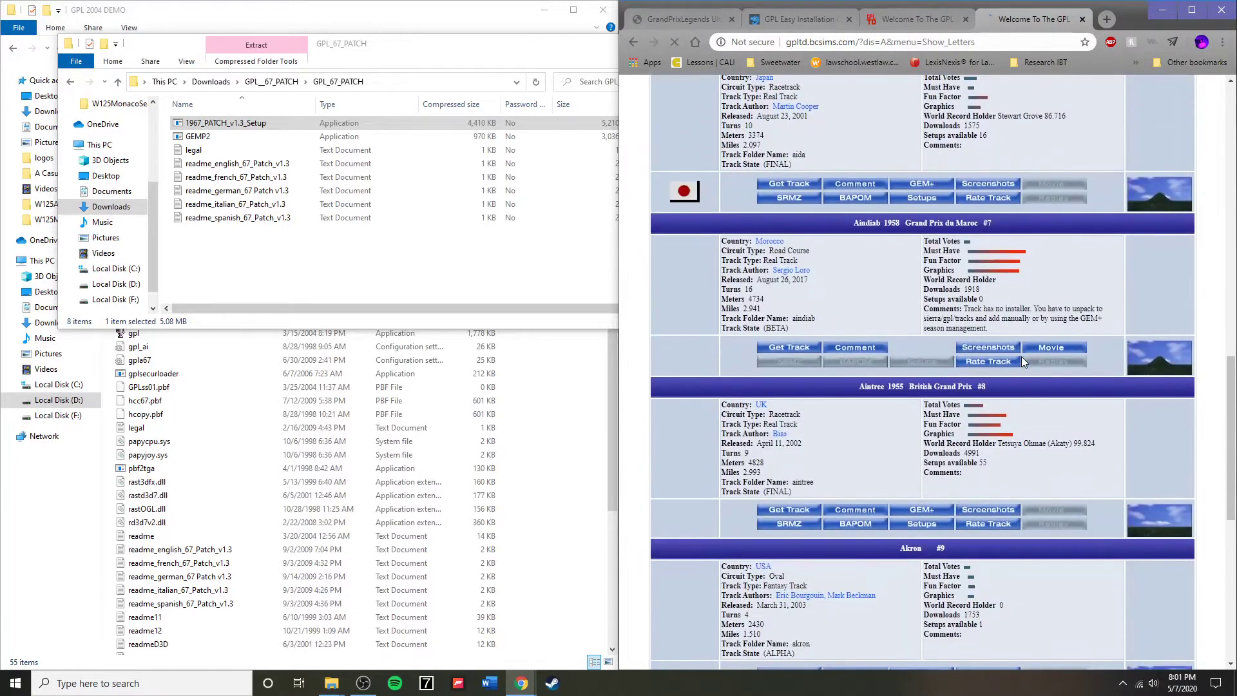
{"action": "scroll", "coordinate": [1023, 362], "scroll_direction": "up", "scroll_amount": 6}
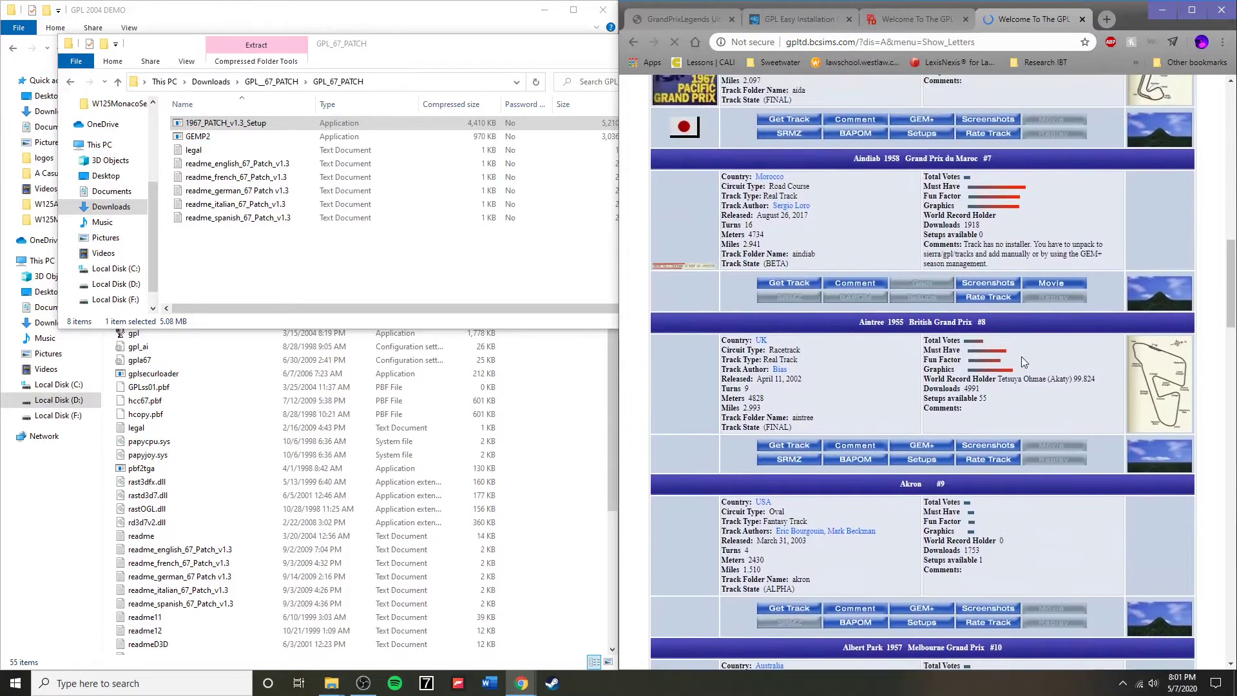
{"action": "scroll", "coordinate": [1022, 357], "scroll_direction": "up", "scroll_amount": 9}
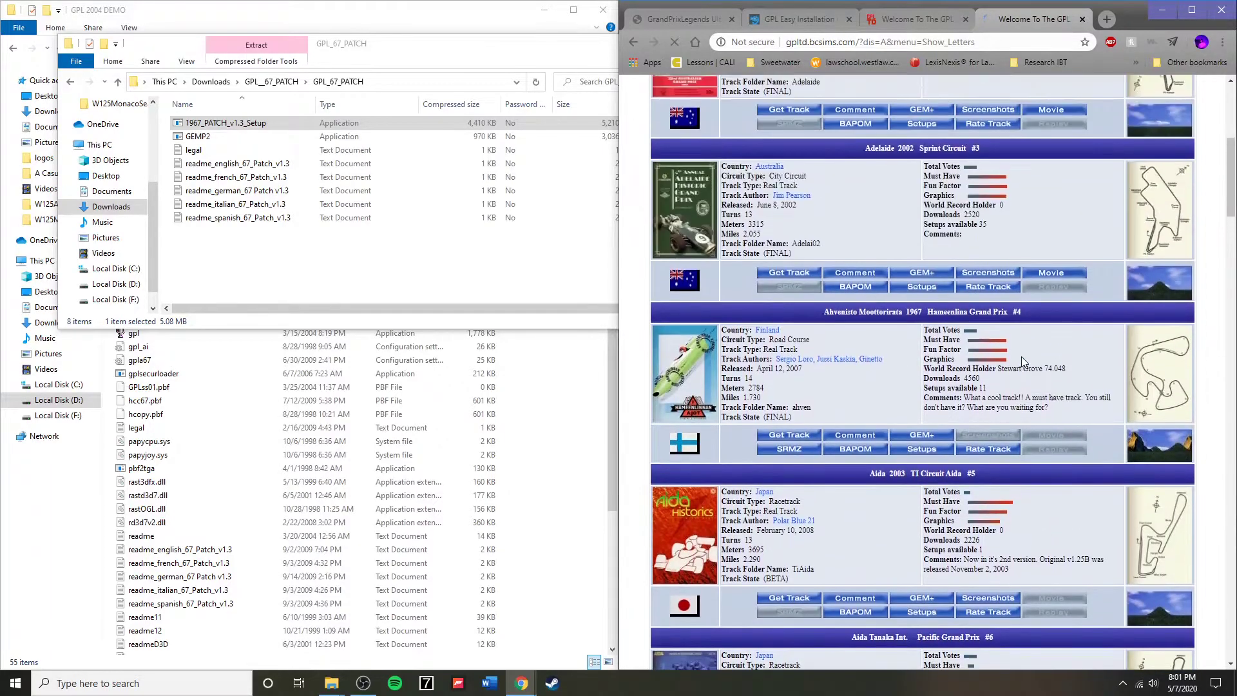
{"action": "scroll", "coordinate": [1022, 357], "scroll_direction": "down", "scroll_amount": 17}
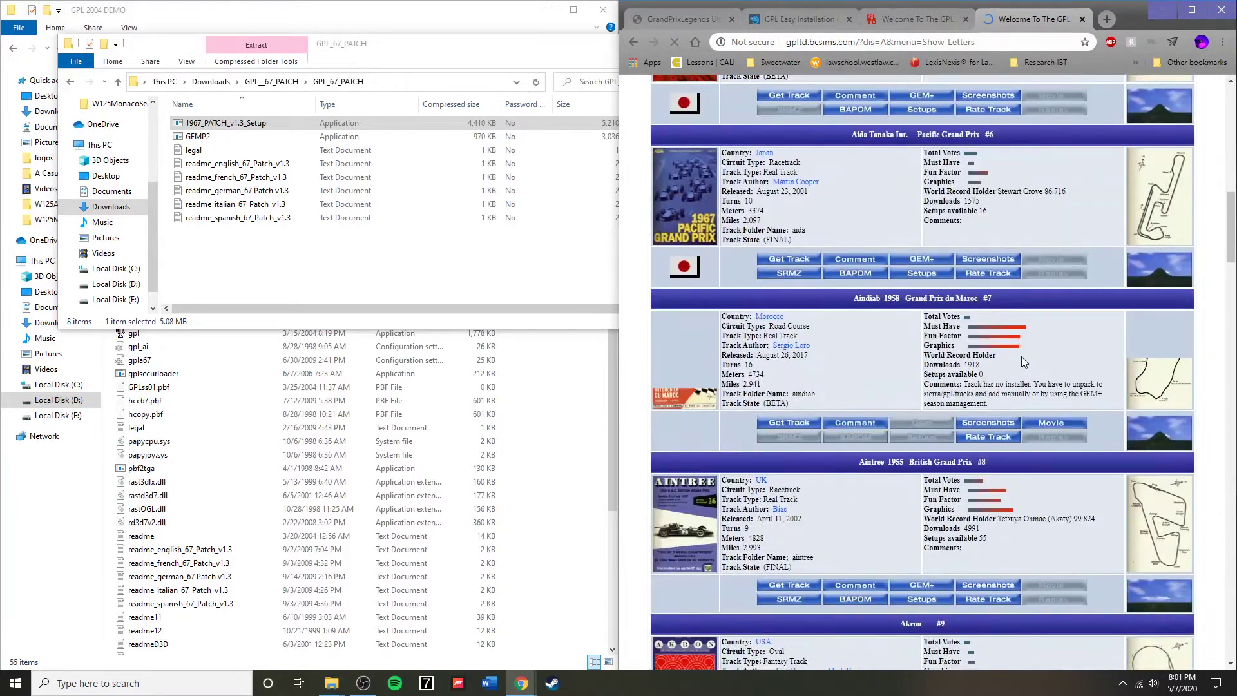
{"action": "scroll", "coordinate": [1022, 357], "scroll_direction": "down", "scroll_amount": 20}
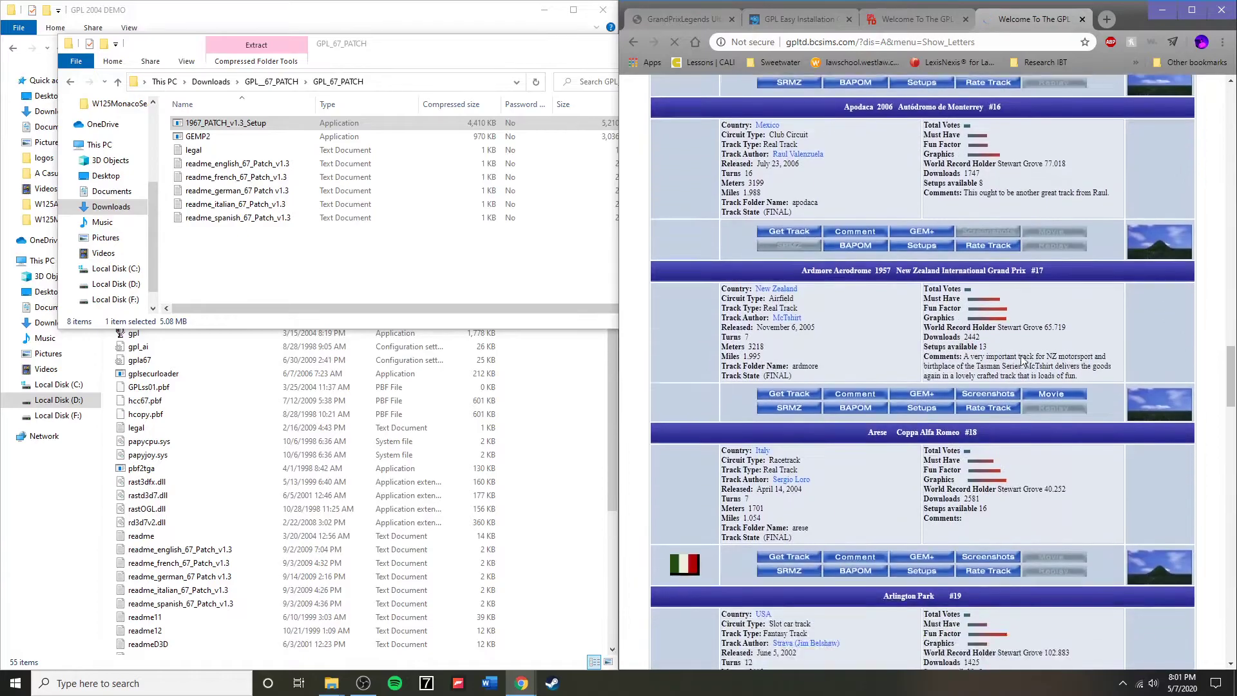
{"action": "scroll", "coordinate": [1020, 359], "scroll_direction": "down", "scroll_amount": 12}
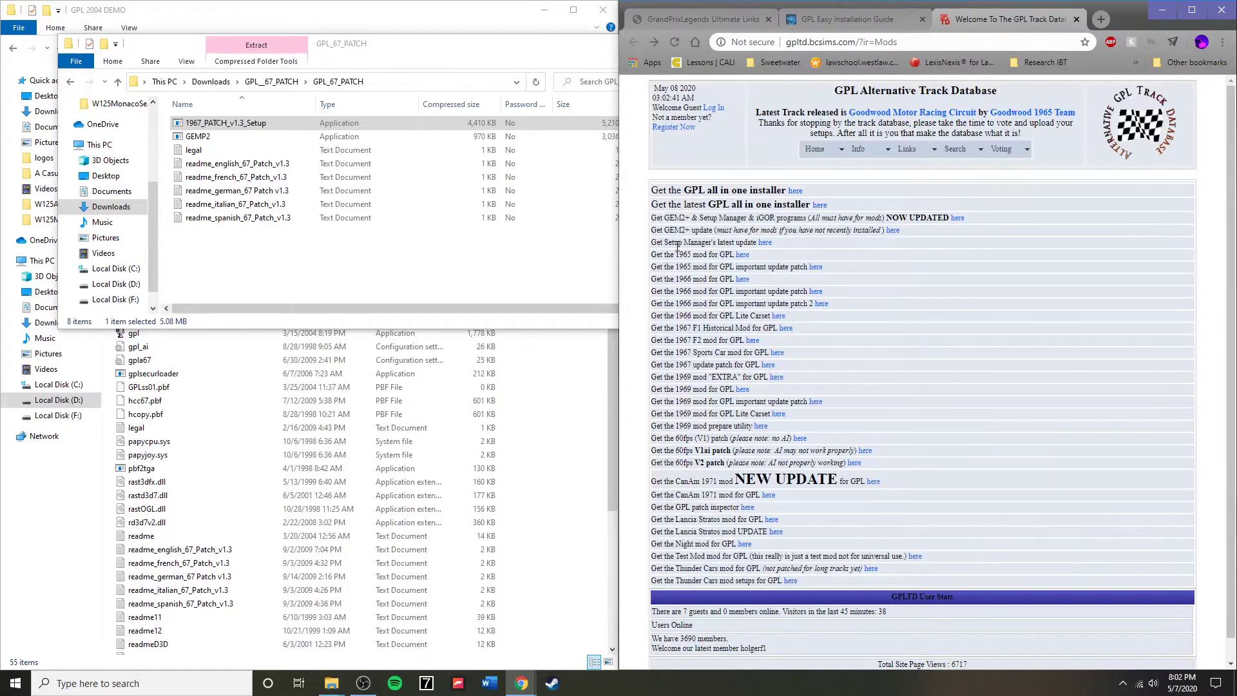
Review the GPL mod downloads in the track database, highlighting the entries from the 1965 mod to the CanAm 1971 mod.
{"action": "scroll", "coordinate": [652, 255], "scroll_direction": "down", "scroll_amount": 1}
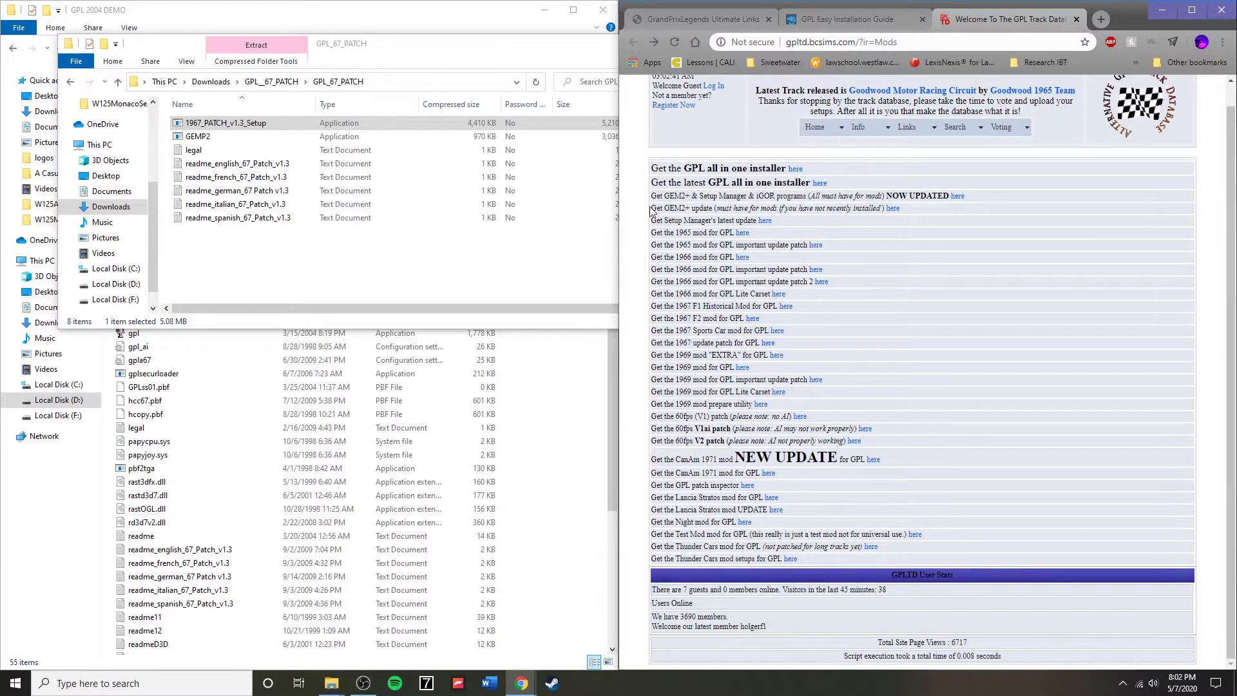
{"action": "left_click_drag", "start_coordinate": [649, 234], "coordinate": [712, 242]}
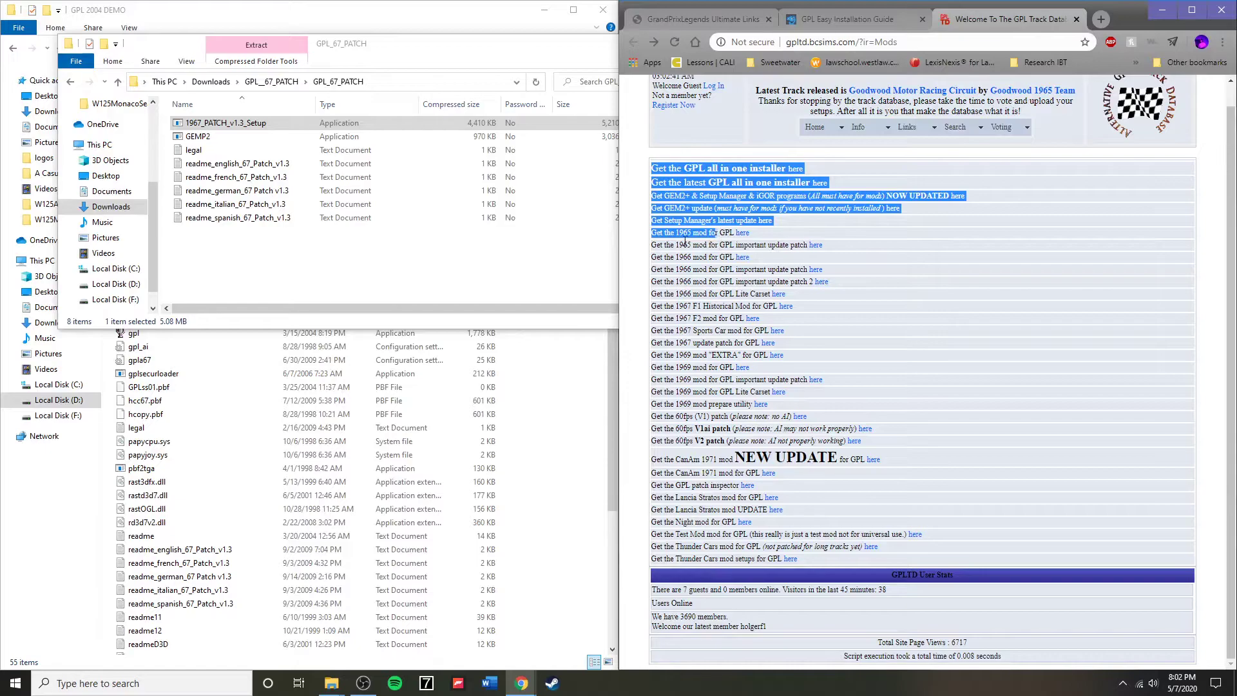
{"action": "left_click", "coordinate": [638, 255]}
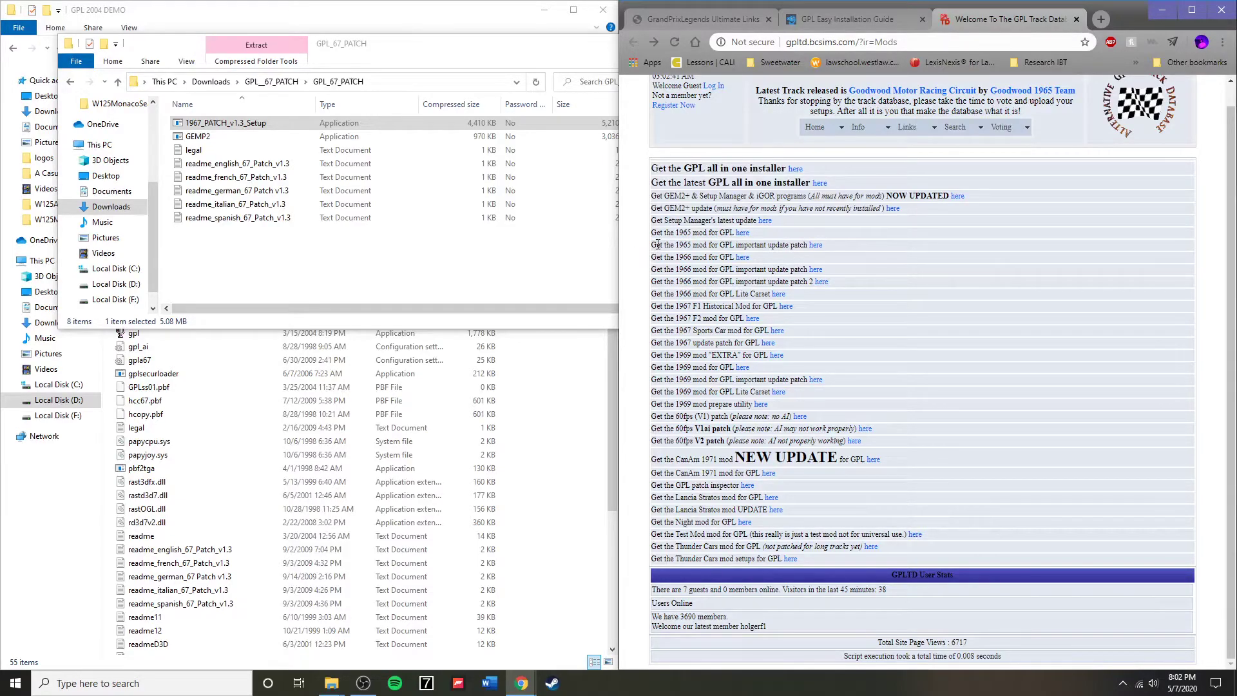
{"action": "left_click_drag", "start_coordinate": [658, 245], "coordinate": [947, 425]}
{"action": "left_click_drag", "start_coordinate": [655, 459], "coordinate": [712, 462]}
{"action": "left_click", "coordinate": [671, 496]}
Switch to the GrandPrixLegends Ultimate Links page and highlight its GPL mod links, then clear the selection.
{"action": "left_click", "coordinate": [727, 18]}
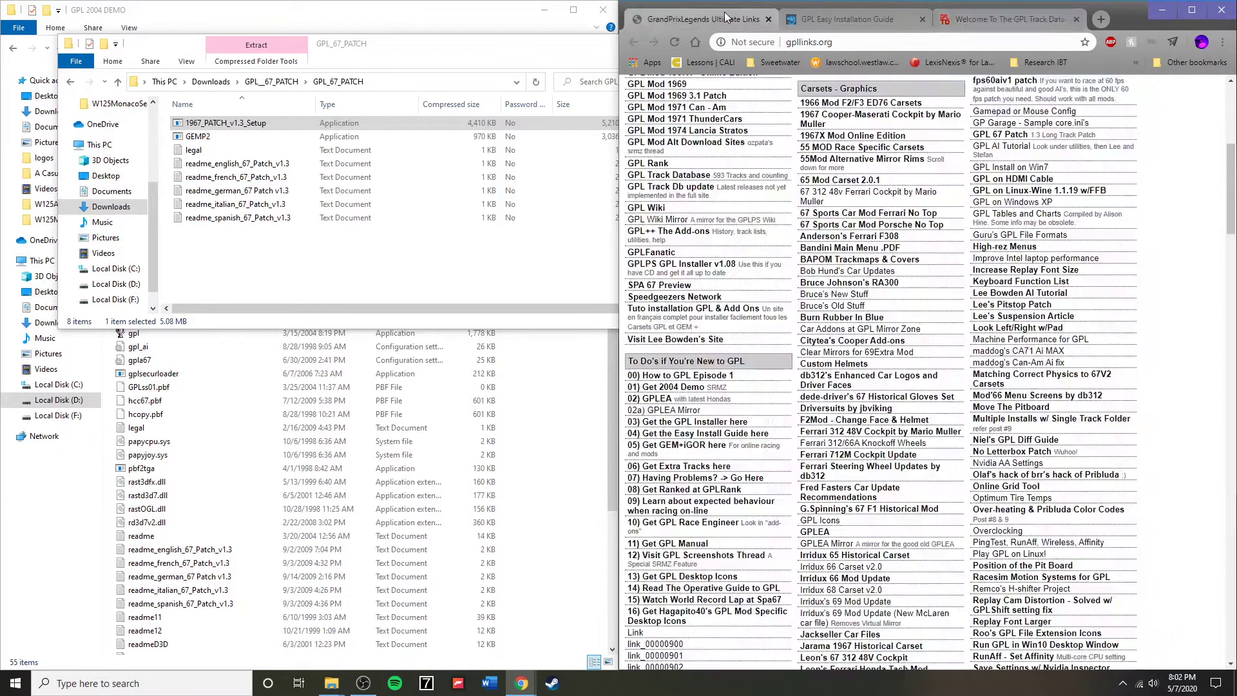
{"action": "scroll", "coordinate": [728, 337], "scroll_direction": "up", "scroll_amount": 5}
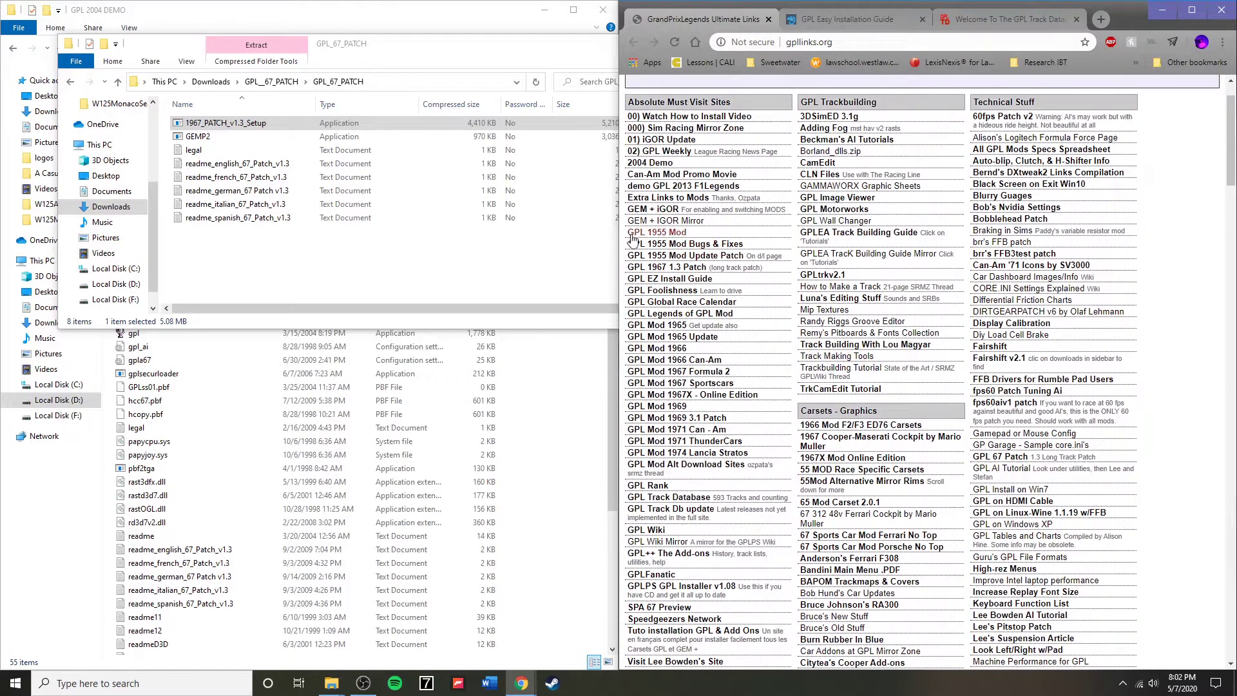
{"action": "left_click_drag", "start_coordinate": [624, 236], "coordinate": [776, 463]}
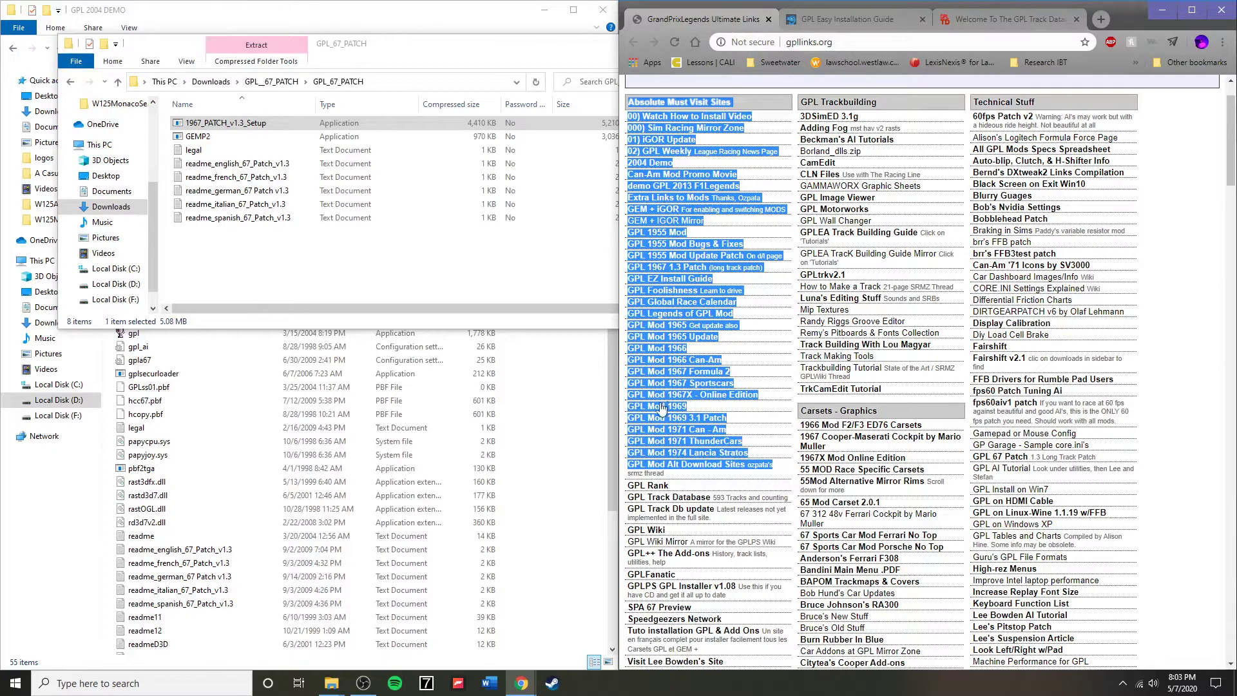
{"action": "left_click", "coordinate": [624, 395]}
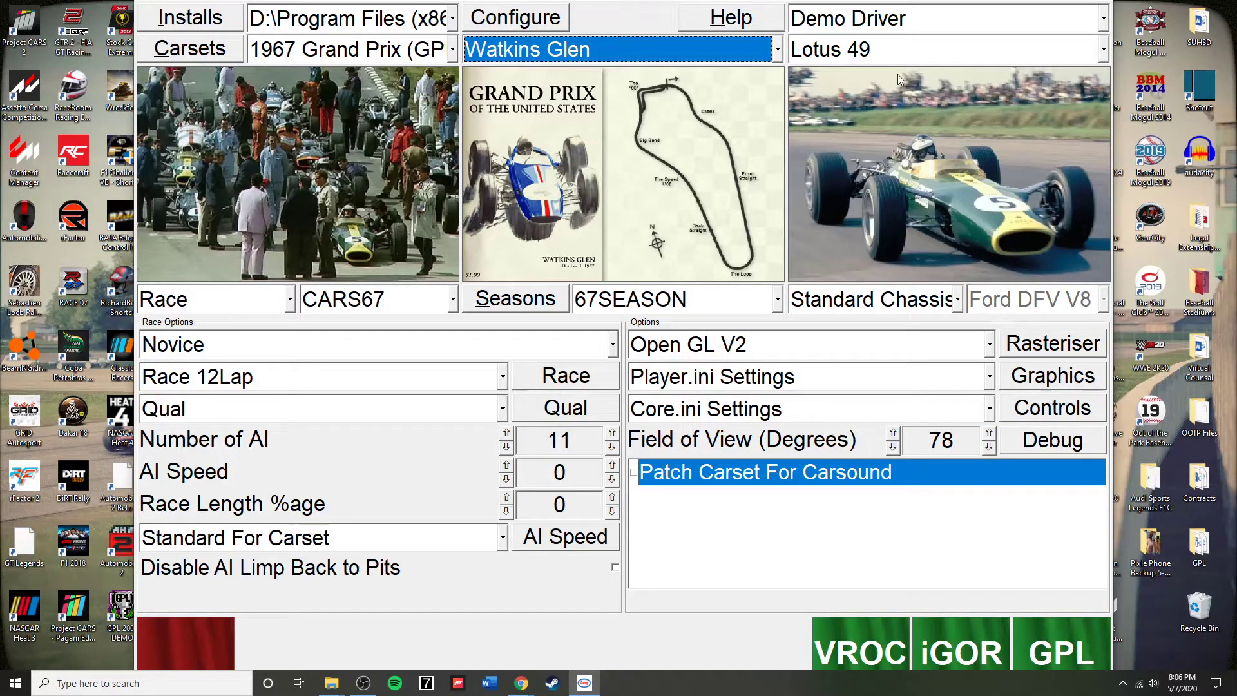
In GEM+, choose the Lotus 49 with the Race 12Lap setup for the race and the Qual setup for qualifying.
{"action": "left_click", "coordinate": [902, 51]}
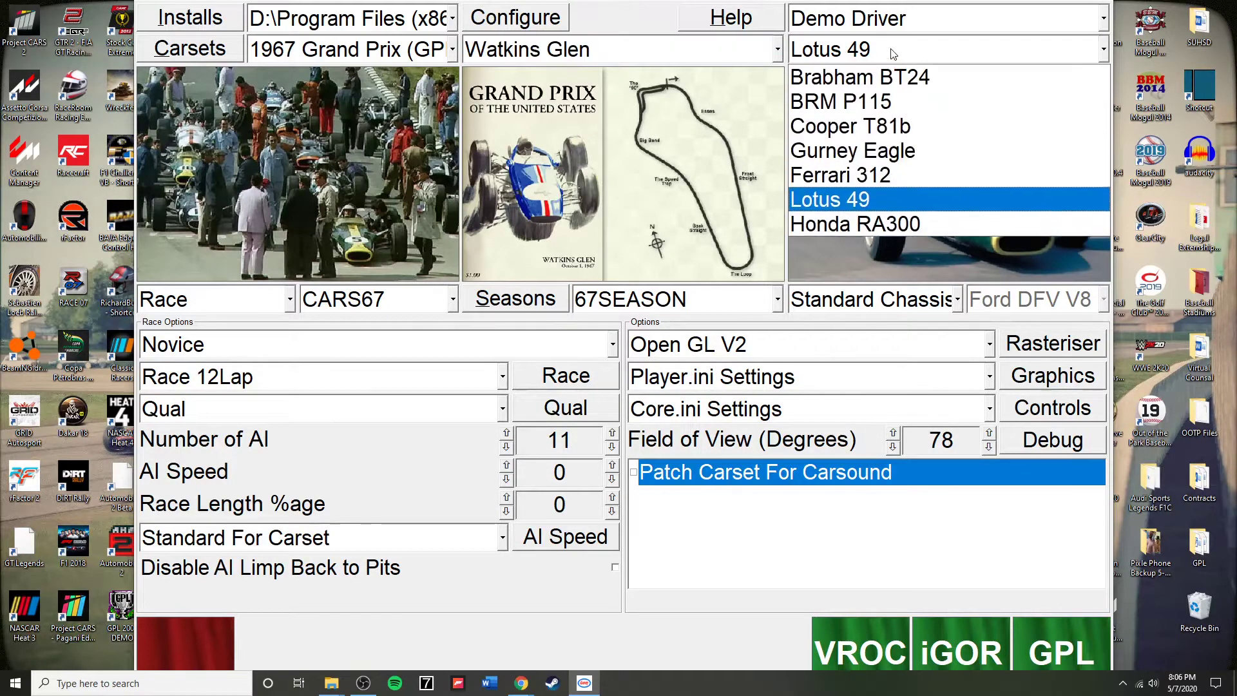
{"action": "left_click", "coordinate": [841, 199]}
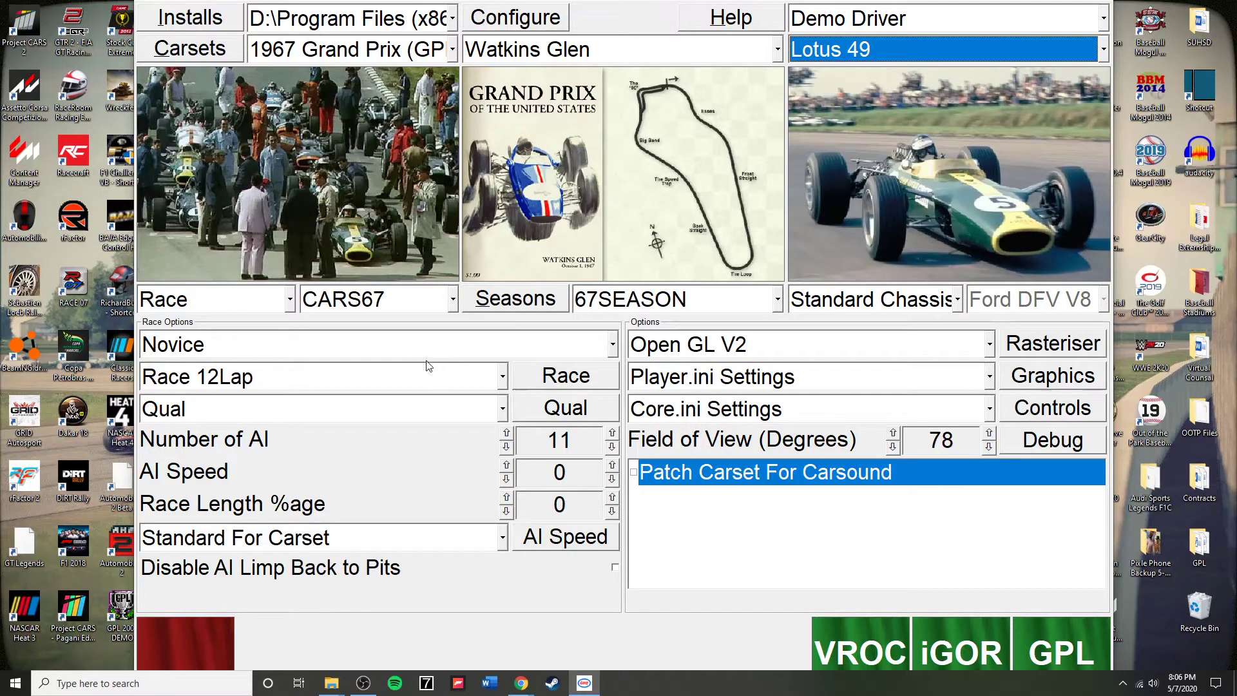
{"action": "left_click", "coordinate": [417, 373]}
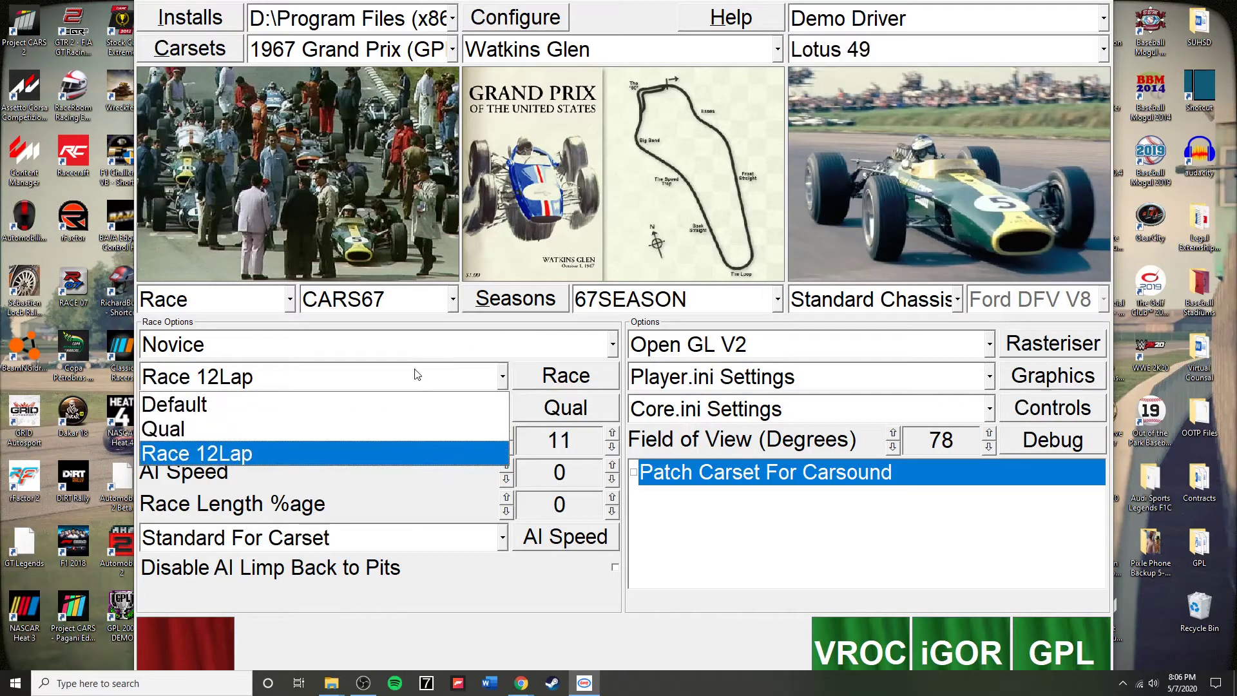
{"action": "left_click", "coordinate": [227, 458]}
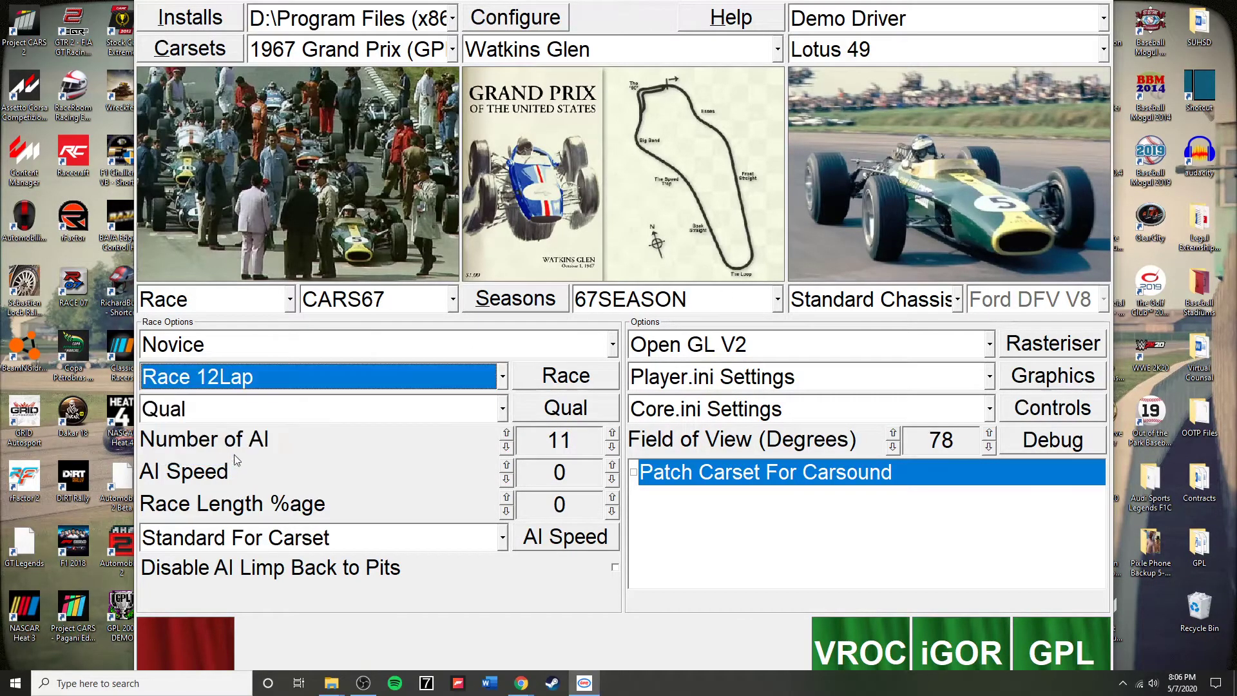
{"action": "left_click", "coordinate": [419, 404]}
{"action": "left_click", "coordinate": [419, 404]}
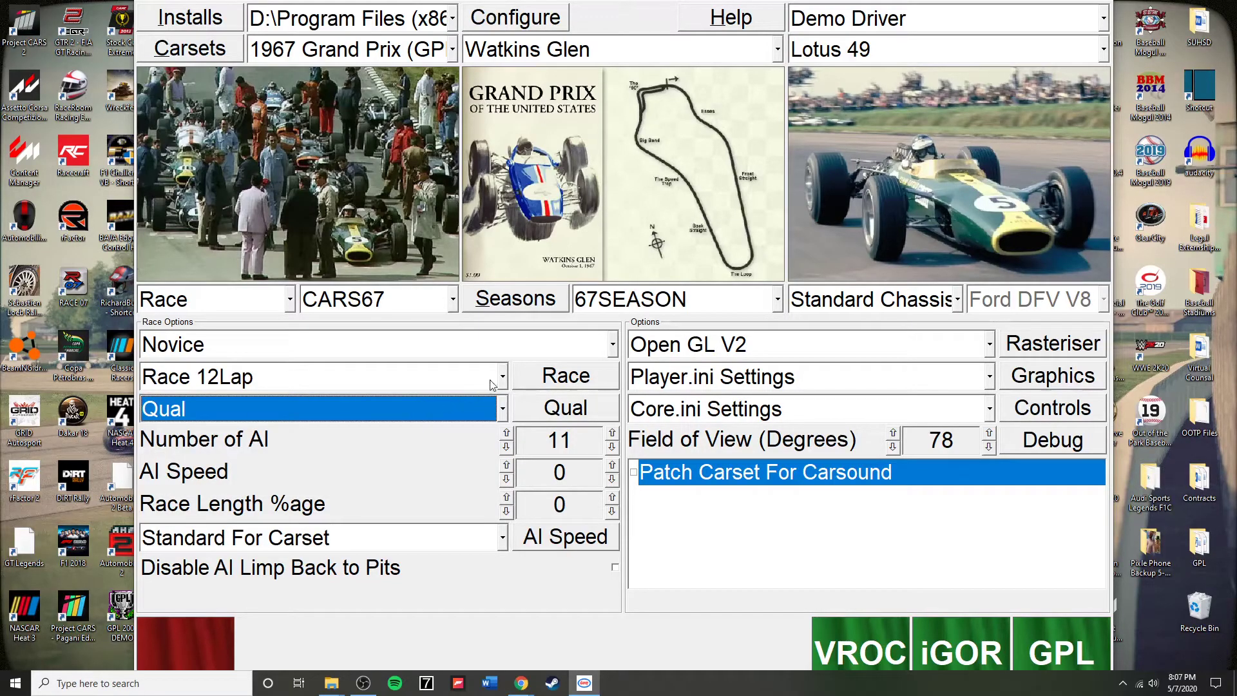
{"action": "left_click", "coordinate": [535, 376]}
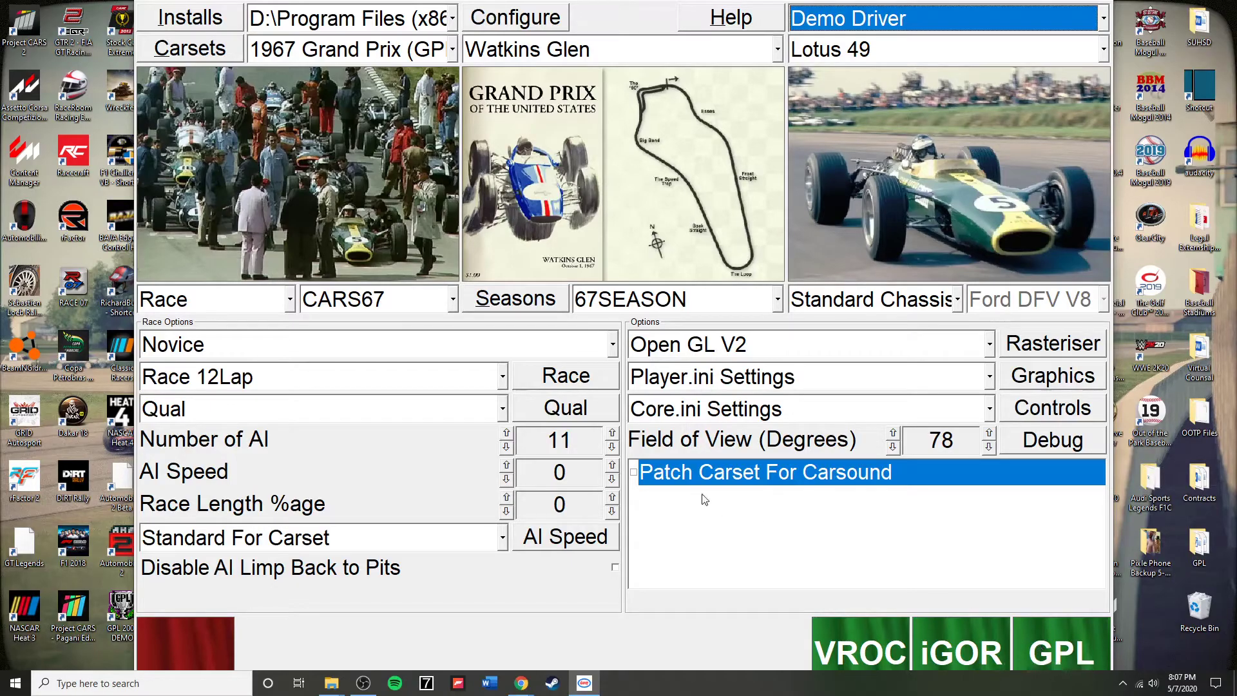
Raise the number of AI opponents and launch GPL with the chosen settings.
{"action": "left_click", "coordinate": [612, 433]}
{"action": "left_click", "coordinate": [612, 433]}
{"action": "left_click", "coordinate": [612, 433]}
{"action": "left_click", "coordinate": [612, 433]}
{"action": "left_click", "coordinate": [612, 433]}
{"action": "left_click", "coordinate": [612, 433]}
{"action": "left_click", "coordinate": [1064, 656]}
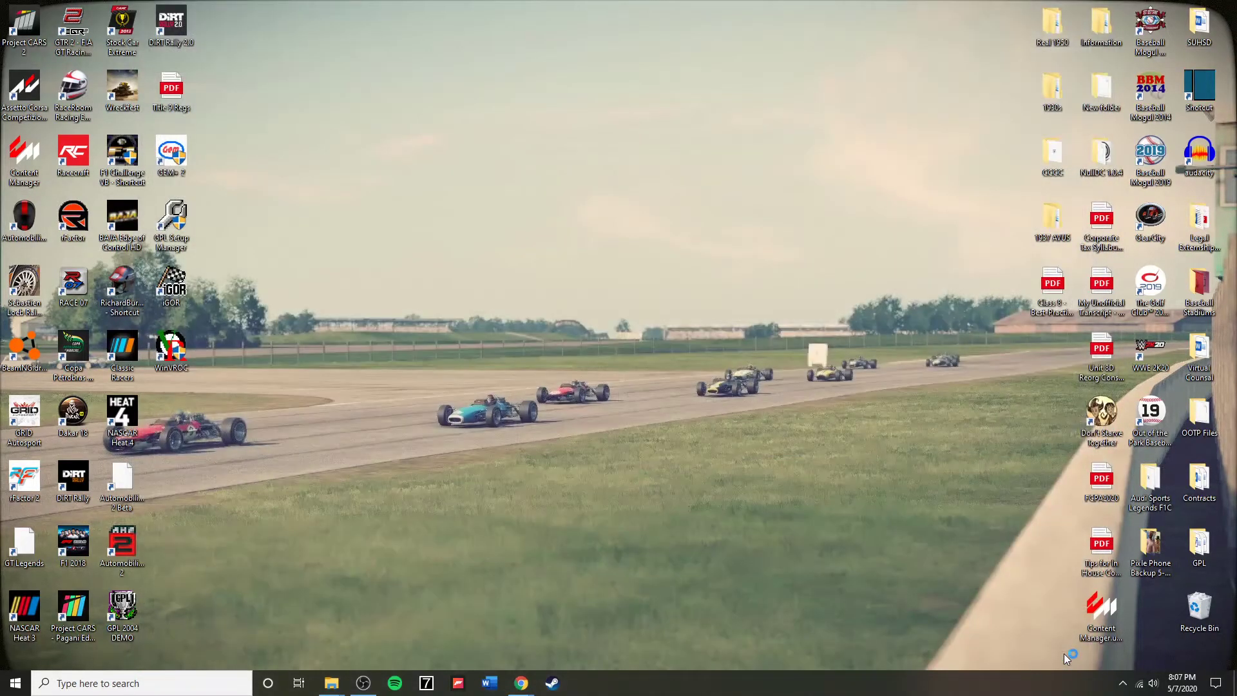